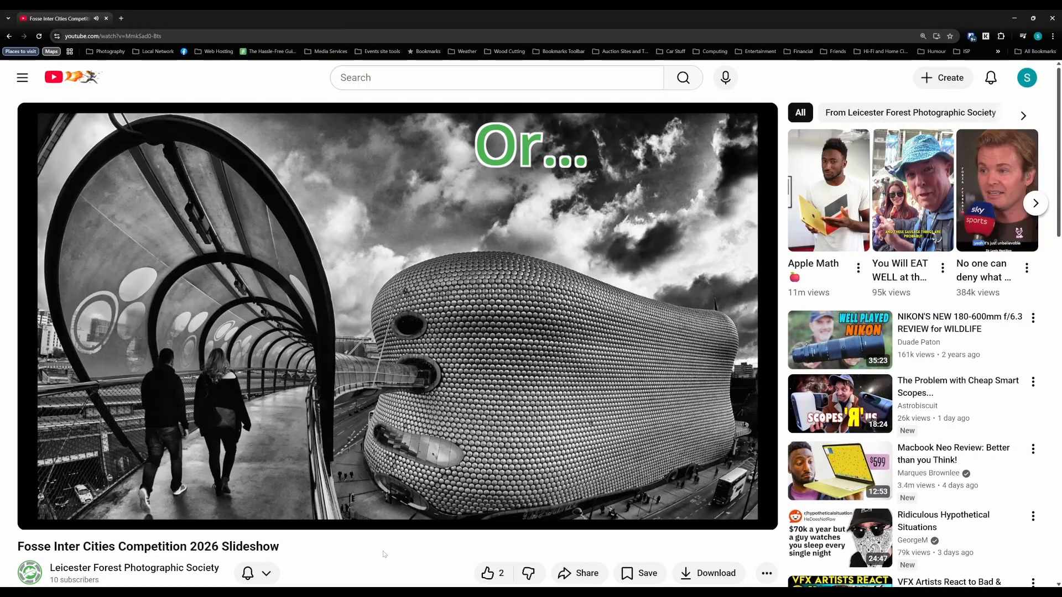
Expand the video's description and jump to the European Badger chapter at 00:04:06.
scroll(253, 486, "down", 3)
left_click(253, 486)
scroll(253, 486, "down", 10)
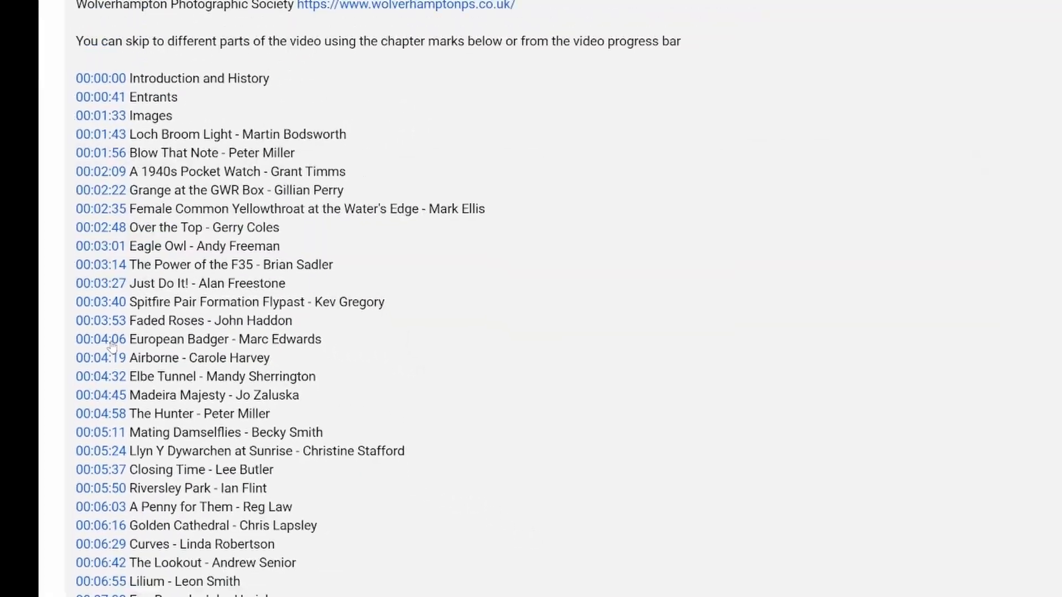
left_click(175, 355)
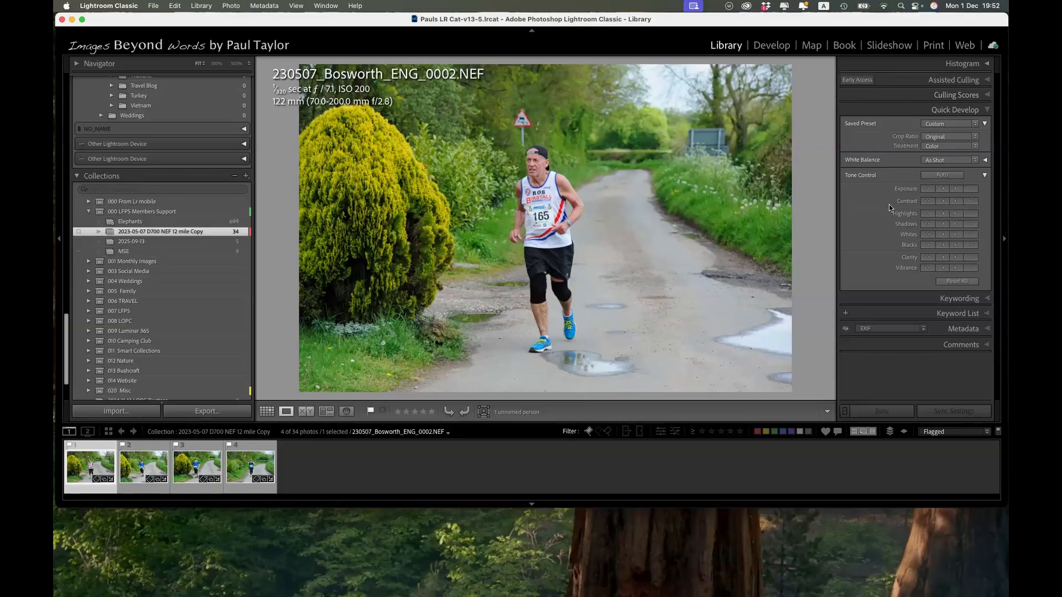
In Lightroom Classic, open the runner photo in Develop, revert it to its Import history state and apply the Auto tone settings.
key("d")
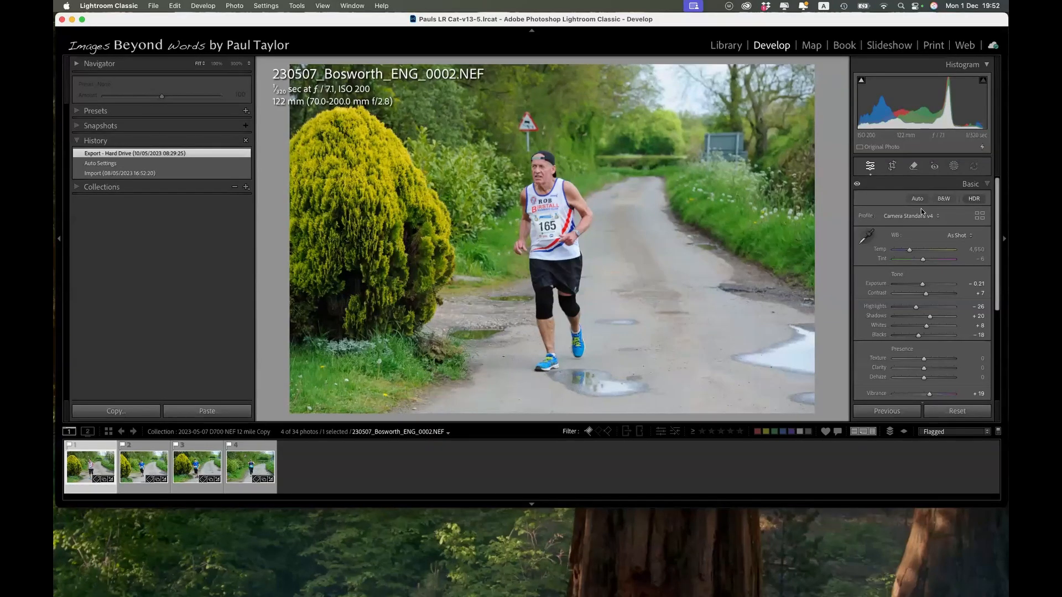
left_click(917, 199)
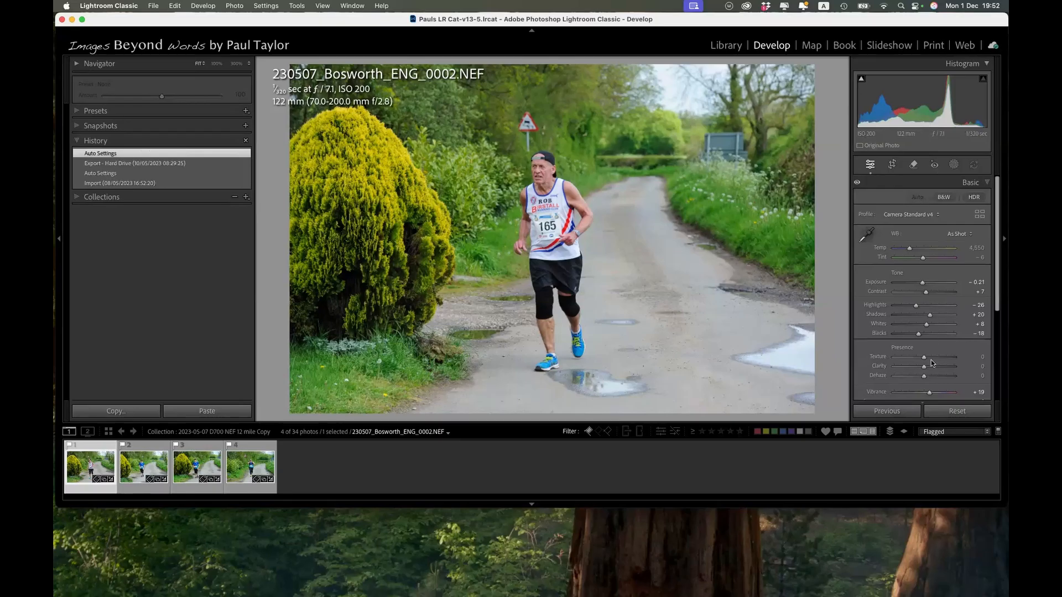
left_click(136, 184)
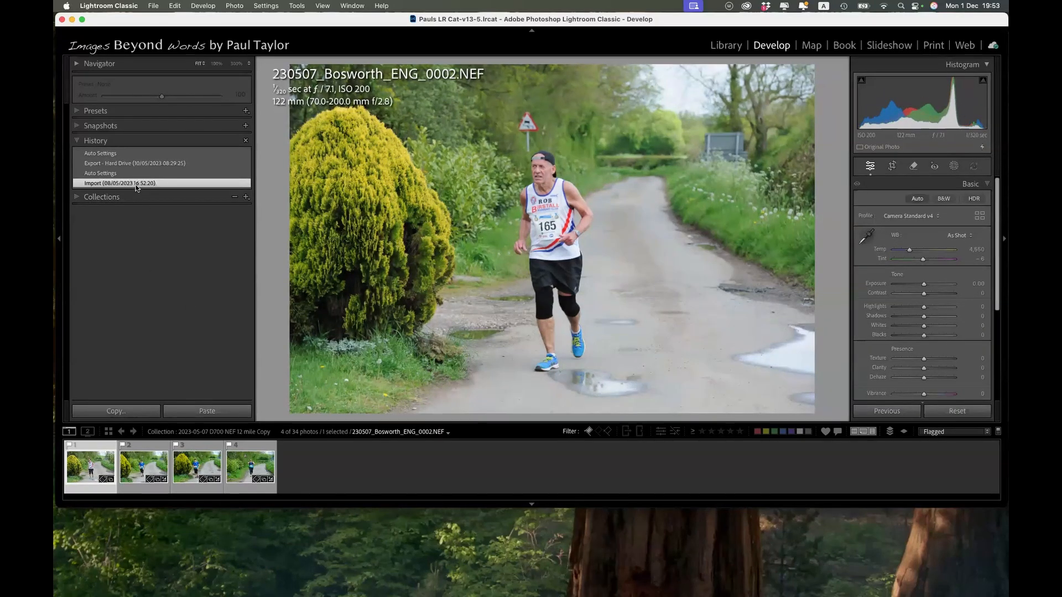
left_click(916, 199)
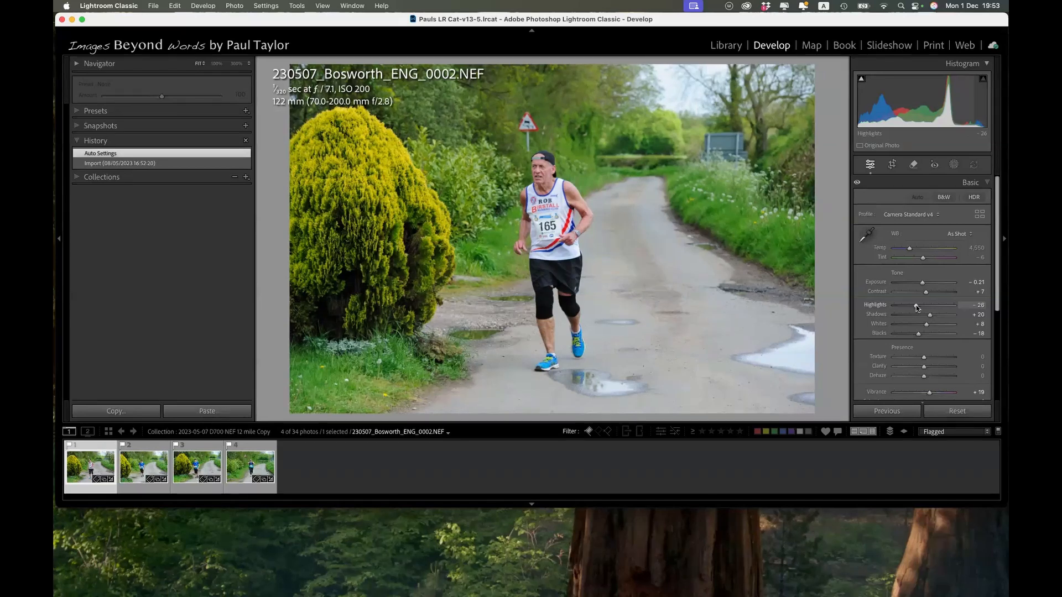
Lower the photo's Highlights to -97 and raise its Shadows to +56.
left_click_drag(916, 305, 895, 310)
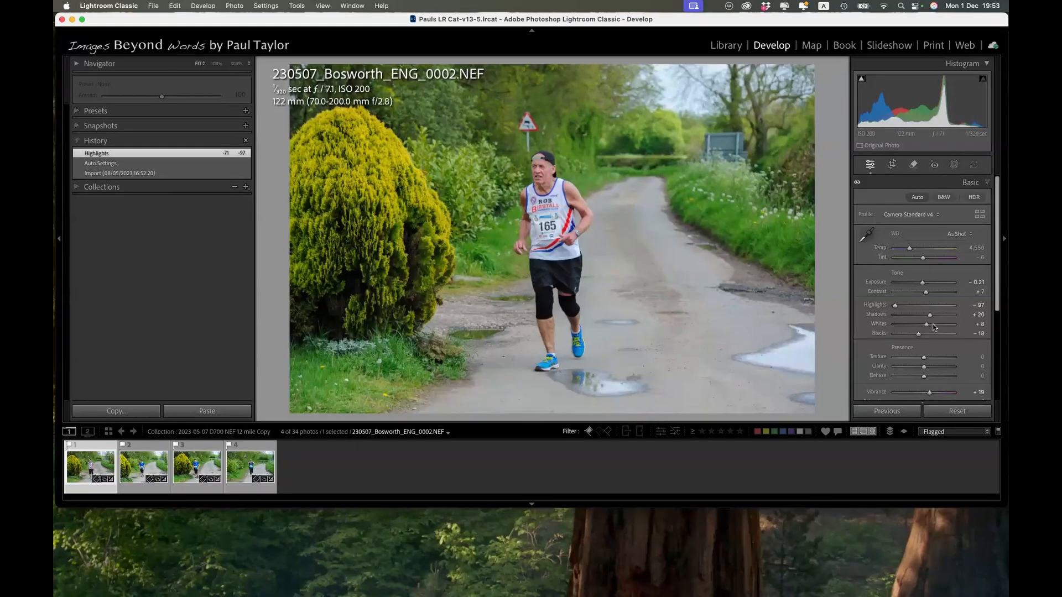
left_click_drag(929, 314, 944, 313)
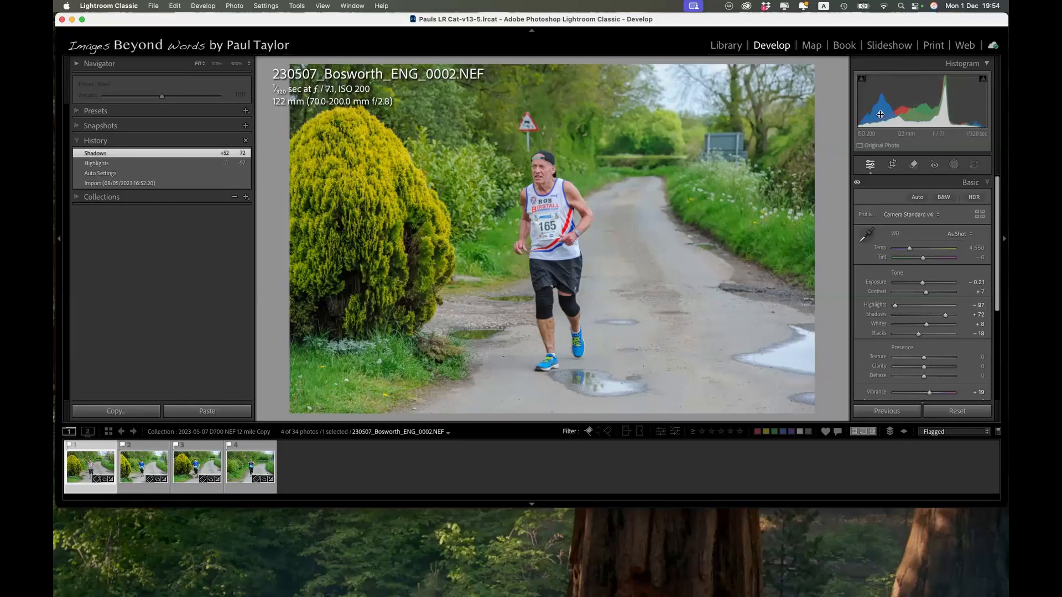
left_click_drag(881, 110, 887, 110)
left_click_drag(950, 314, 942, 316)
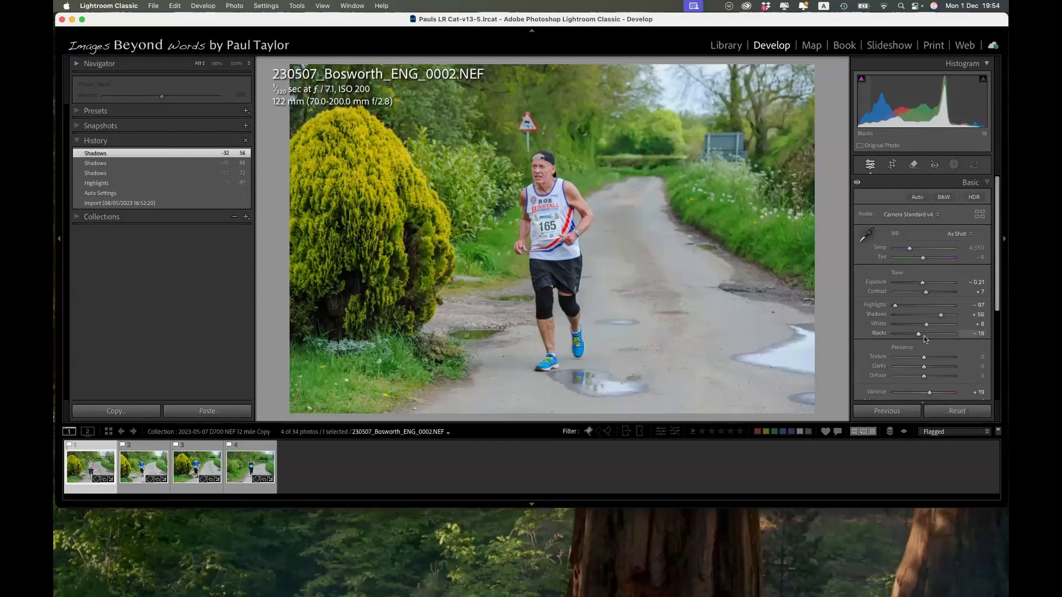
Add an anchor point at input 171, output 171 on the photo's main point curve.
scroll(925, 338, "down", 3)
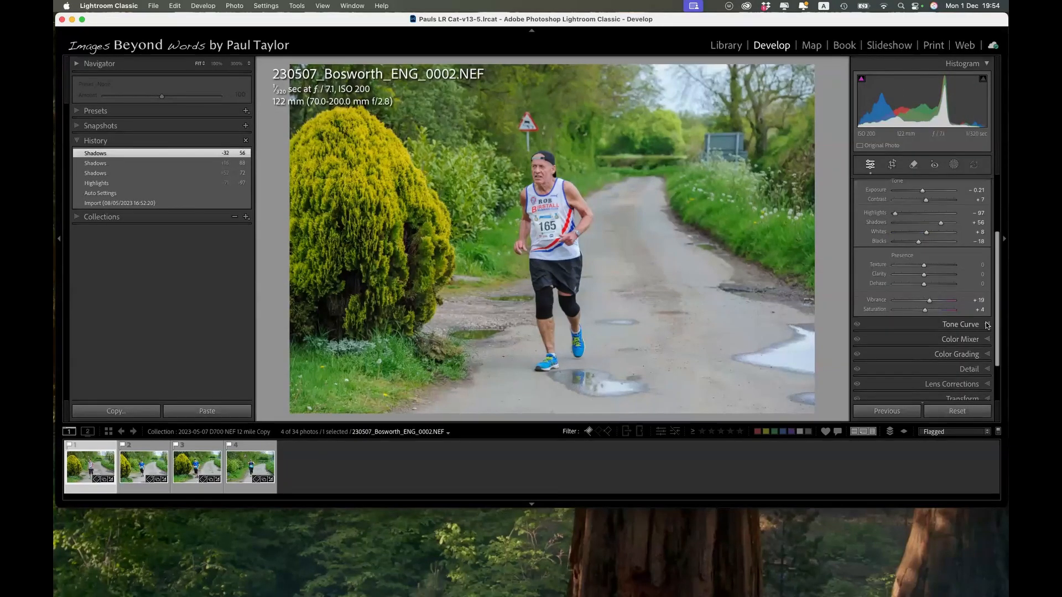
left_click(987, 325)
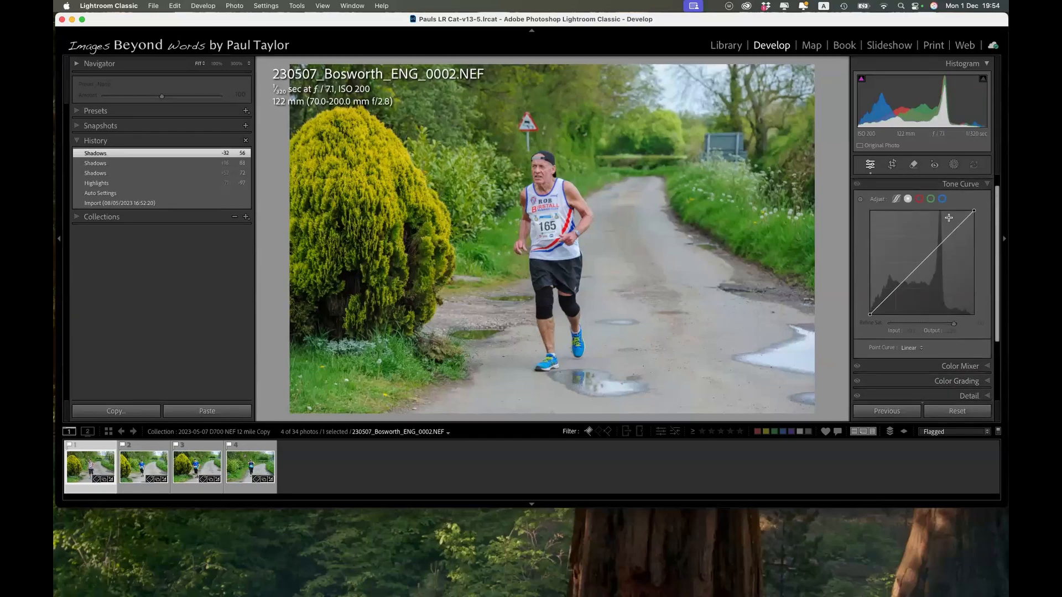
mouse_move(940, 244)
left_mouse_down()
mouse_move(941, 253)
mouse_move(939, 245)
left_mouse_up()
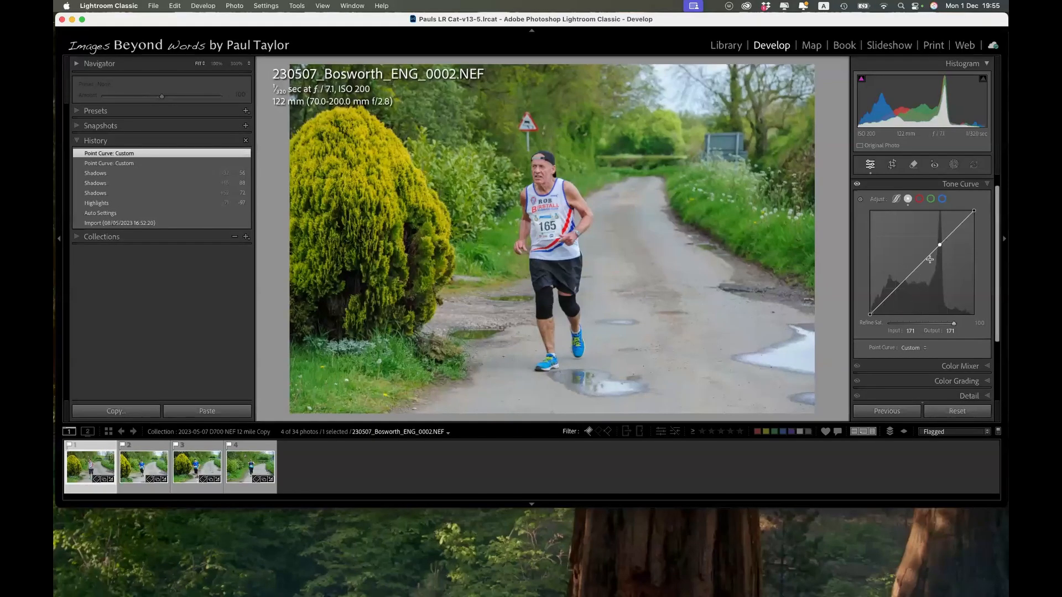
Use targeted curve adjustment to brighten the runner's vest to output 222 and darken his shorts, with the upper shadow point at about 39/27.
left_click(860, 201)
mouse_move(558, 202)
left_mouse_down()
mouse_move(558, 217)
mouse_move(560, 200)
left_mouse_up()
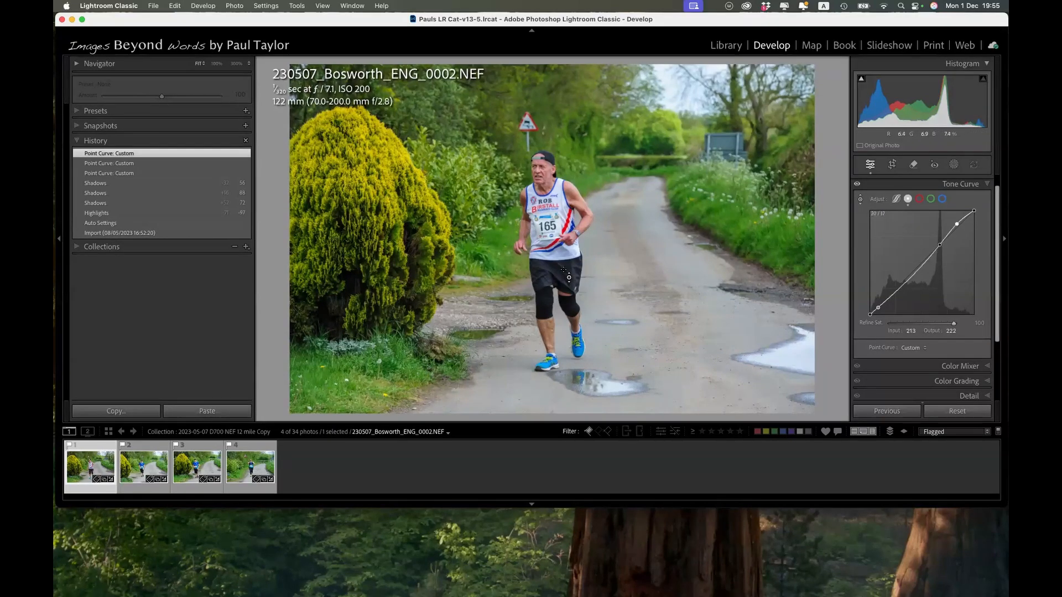
left_click_drag(569, 277, 569, 278)
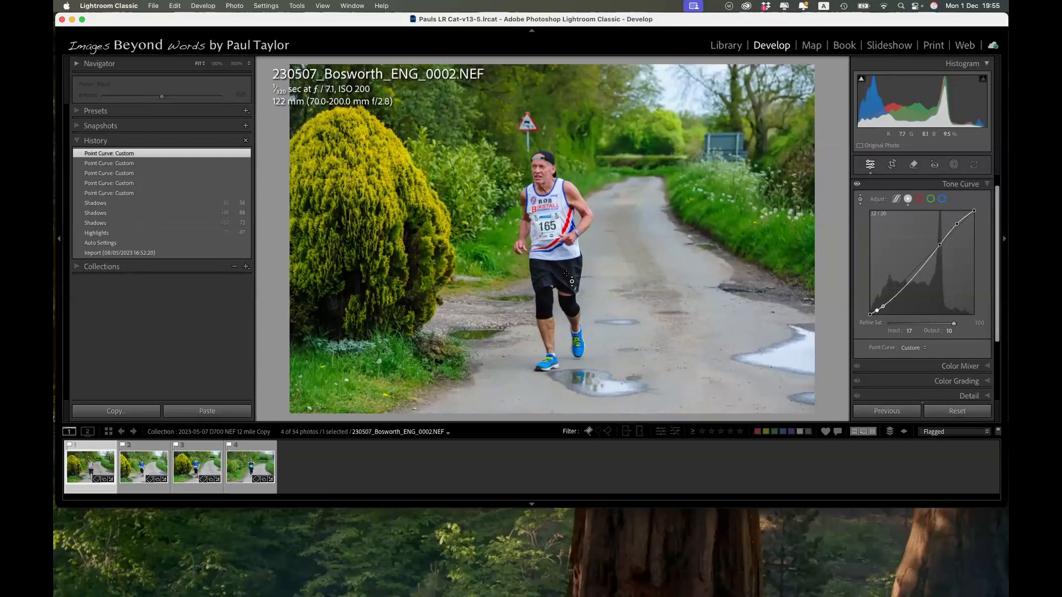
left_click_drag(572, 273, 572, 274)
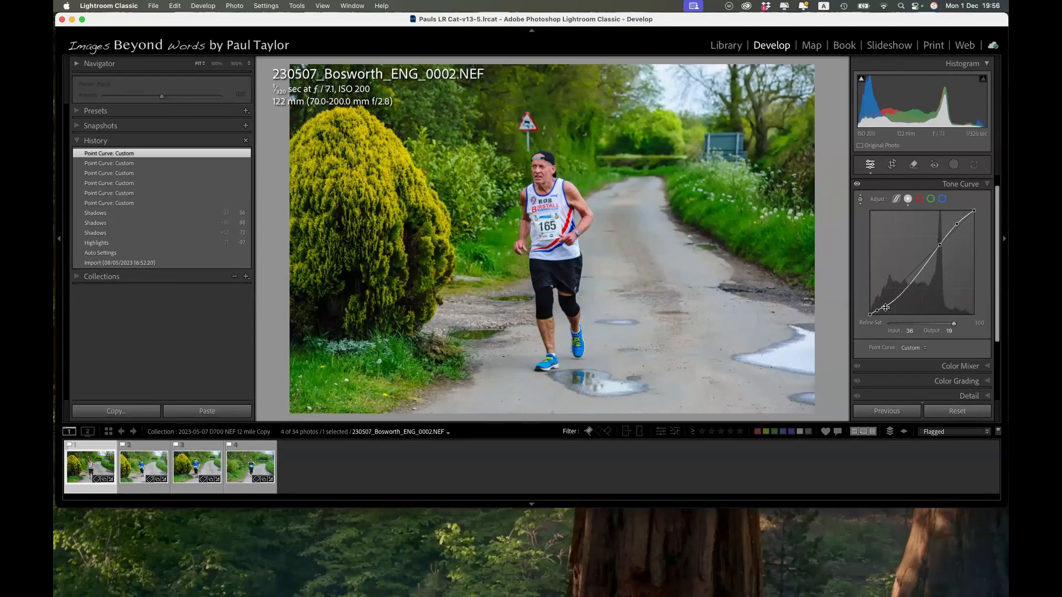
left_click_drag(885, 307, 885, 305)
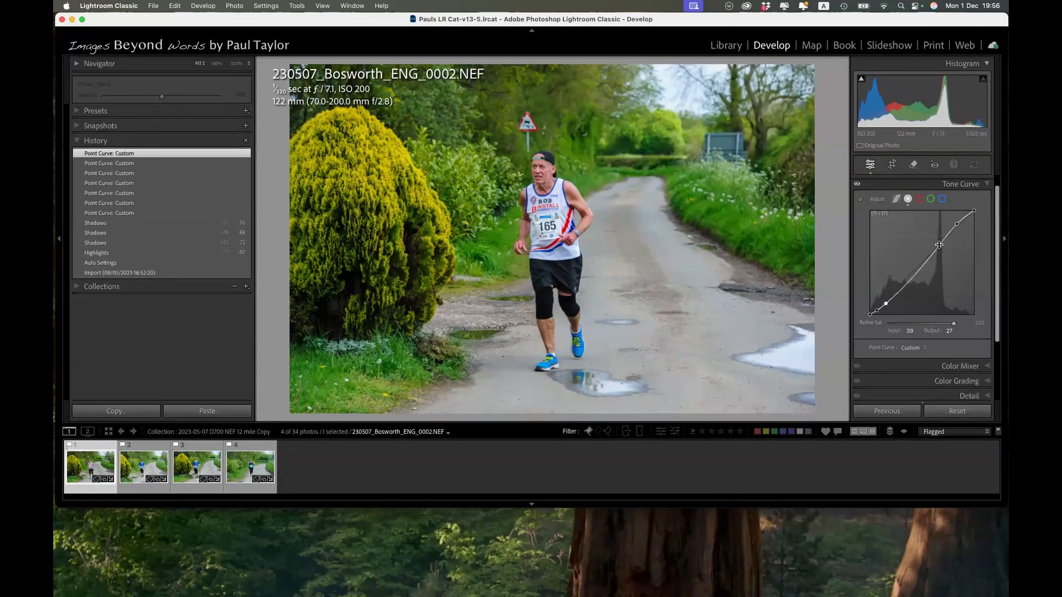
Remove the added midtone, highlight and shadow points to restore the linear point curve.
left_click_drag(940, 248, 973, 275)
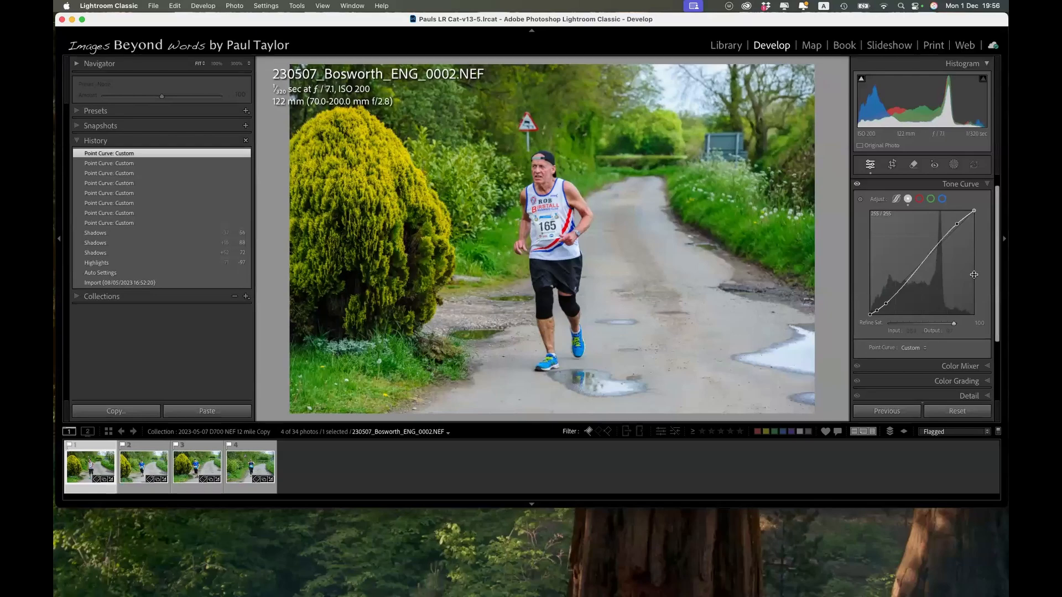
double_click(957, 224)
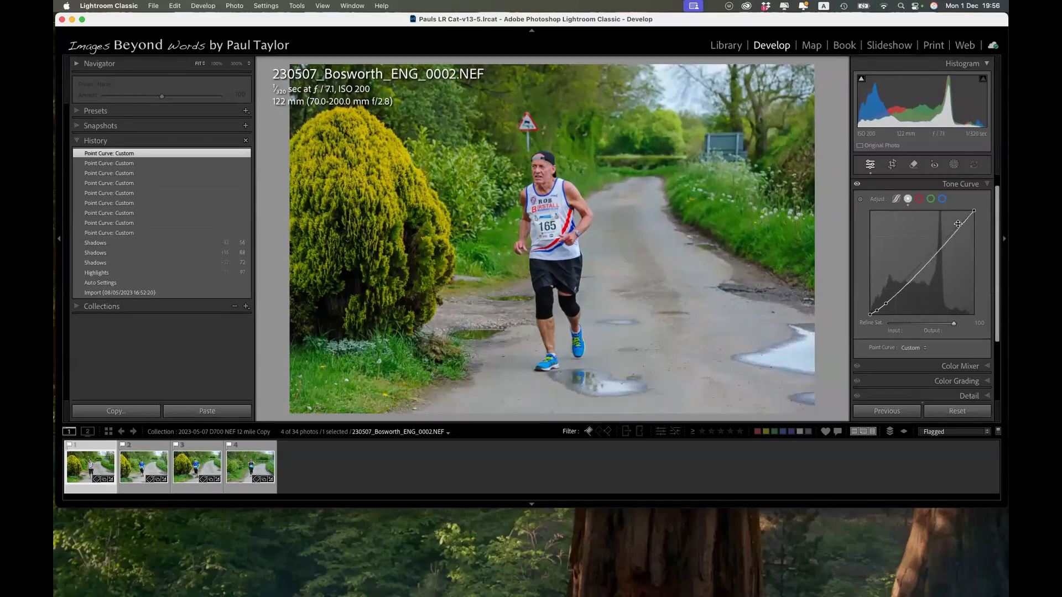
double_click(886, 303)
double_click(877, 310)
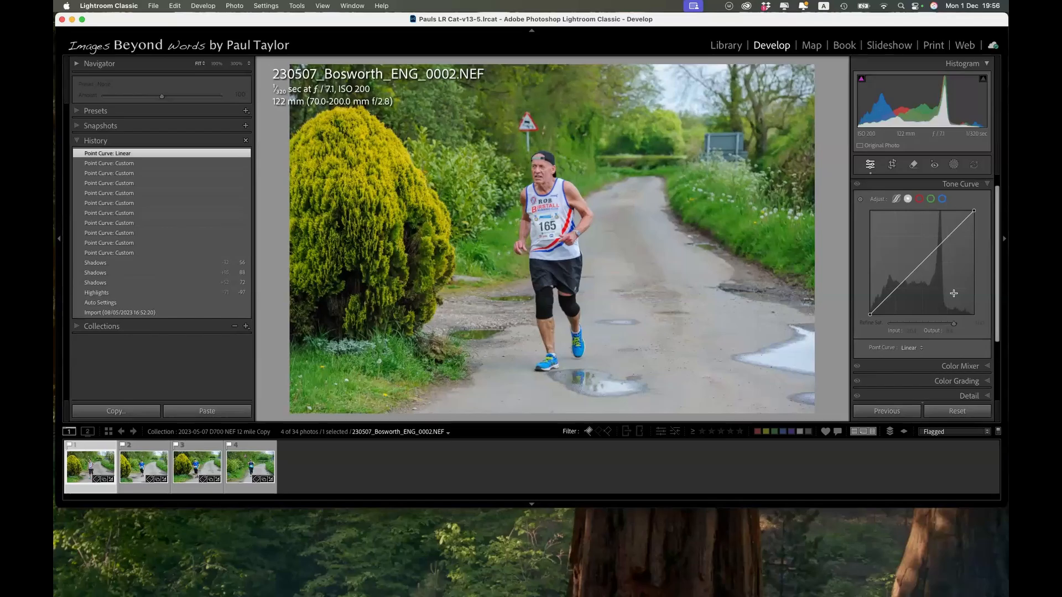
Add a midtone point to the green channel curve and lower it slightly to input 142, output 136.
left_click(932, 200)
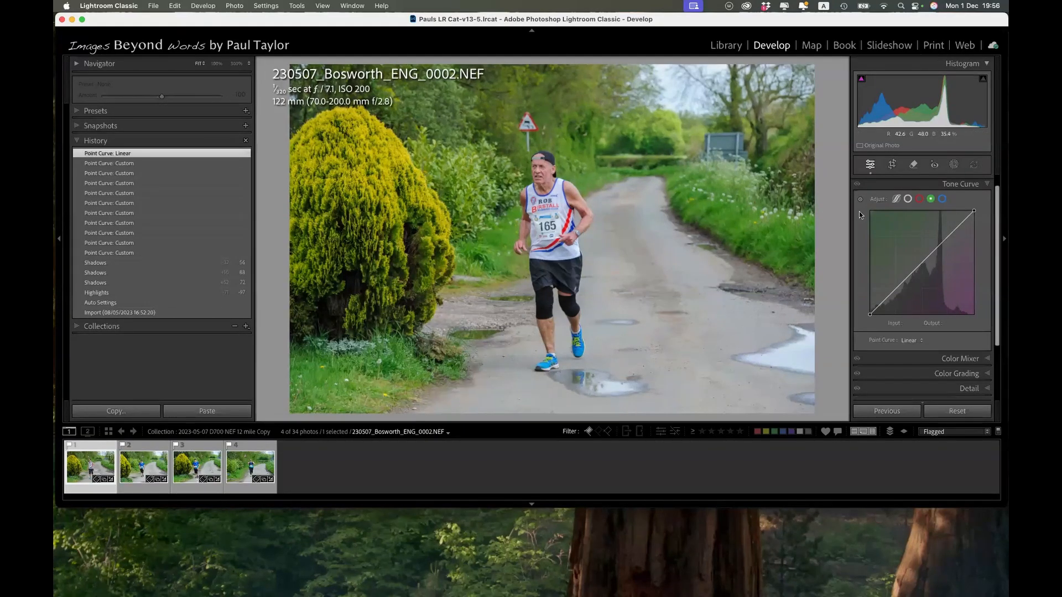
left_click(929, 257)
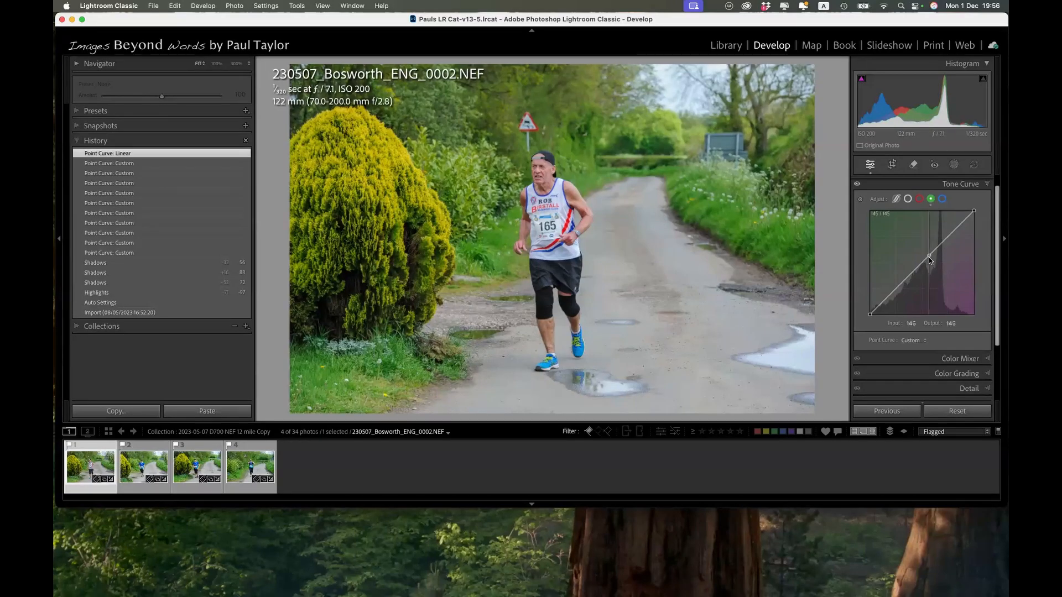
left_click_drag(928, 257, 930, 263)
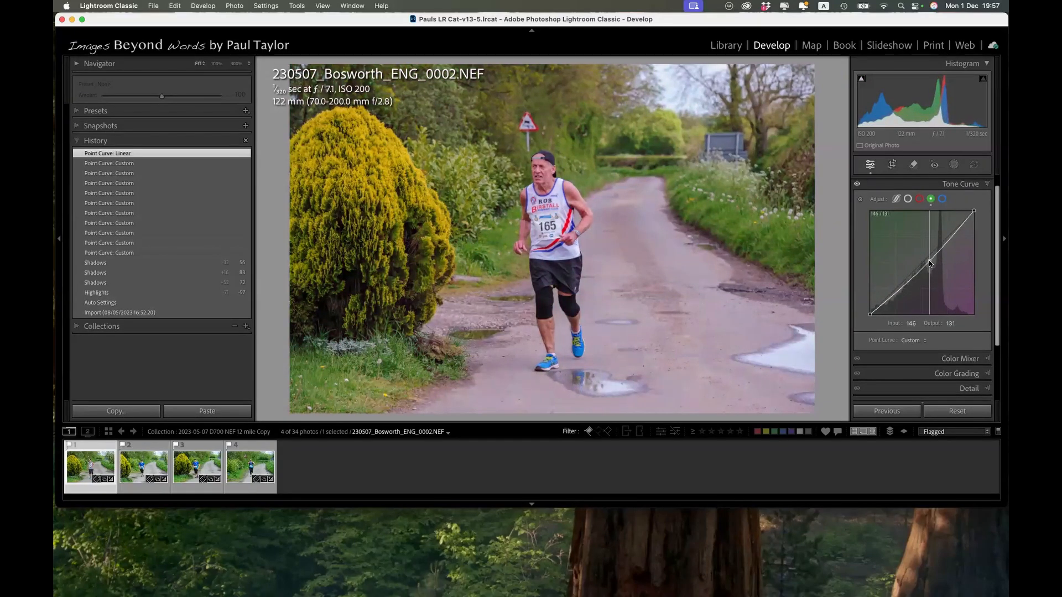
left_click_drag(928, 260, 927, 259)
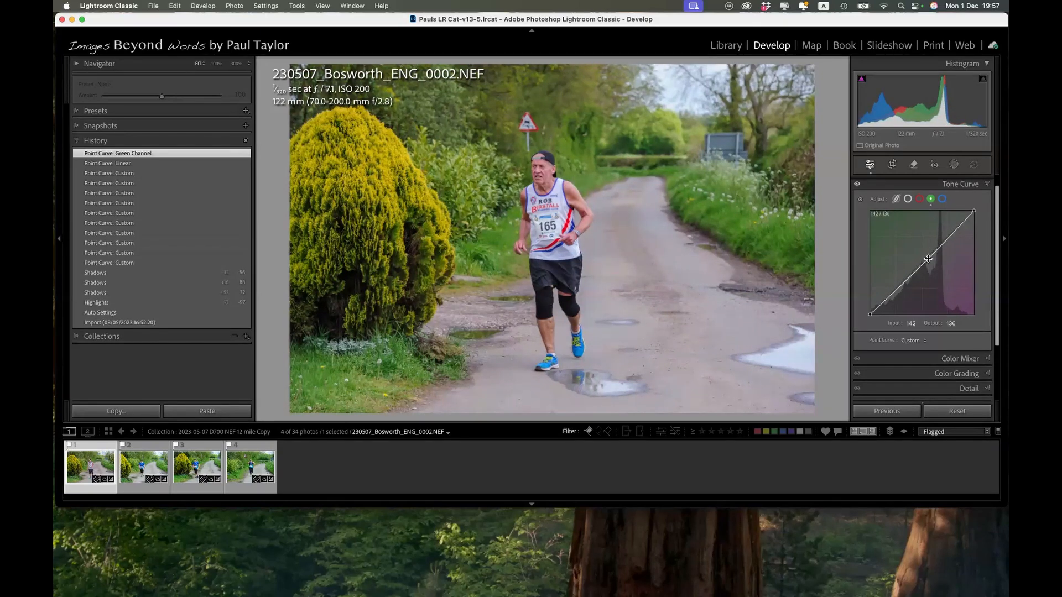
Try lifting the blue channel curve to input 115, output 173, delete that point and collapse the Tone Curve settings.
left_click(943, 199)
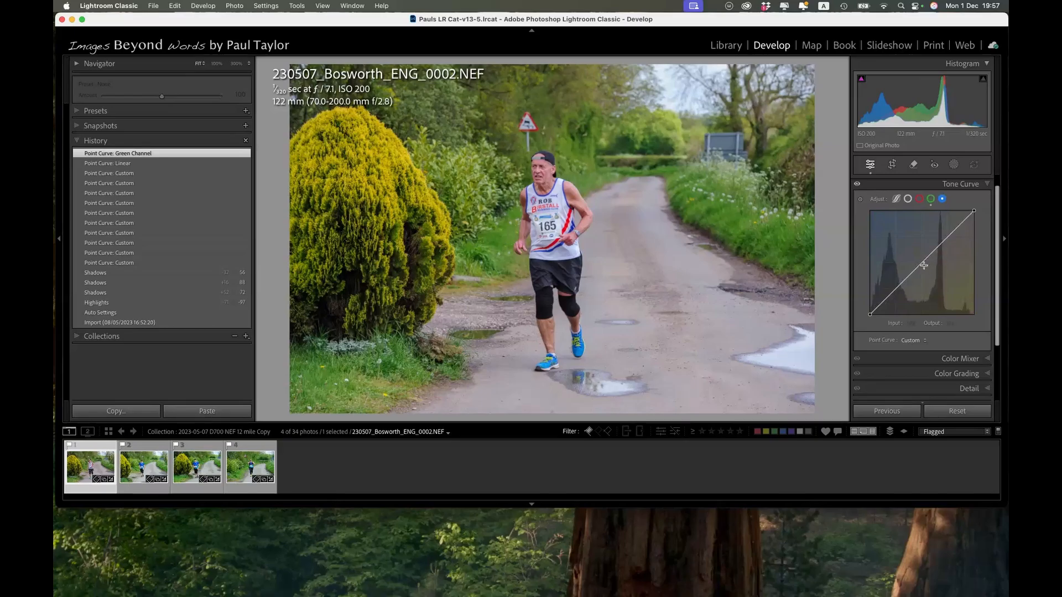
left_click_drag(923, 265, 917, 243)
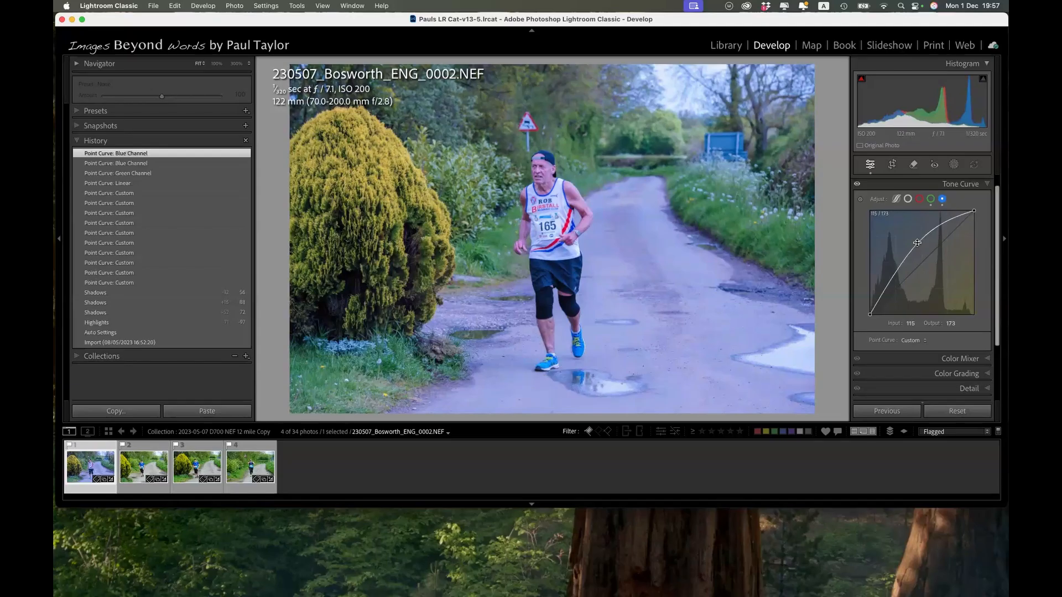
double_click(917, 243)
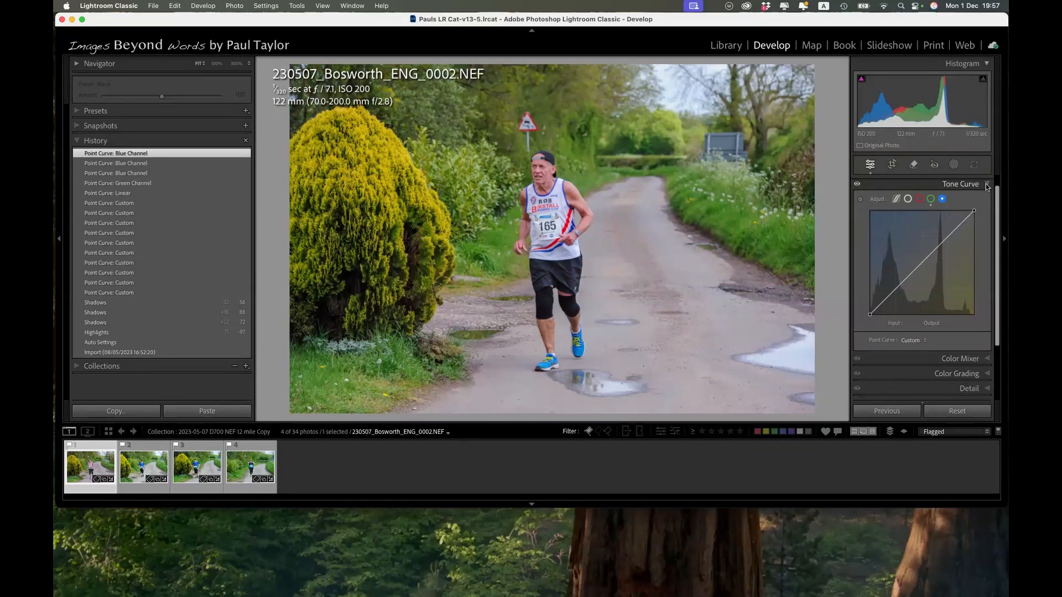
left_click(986, 183)
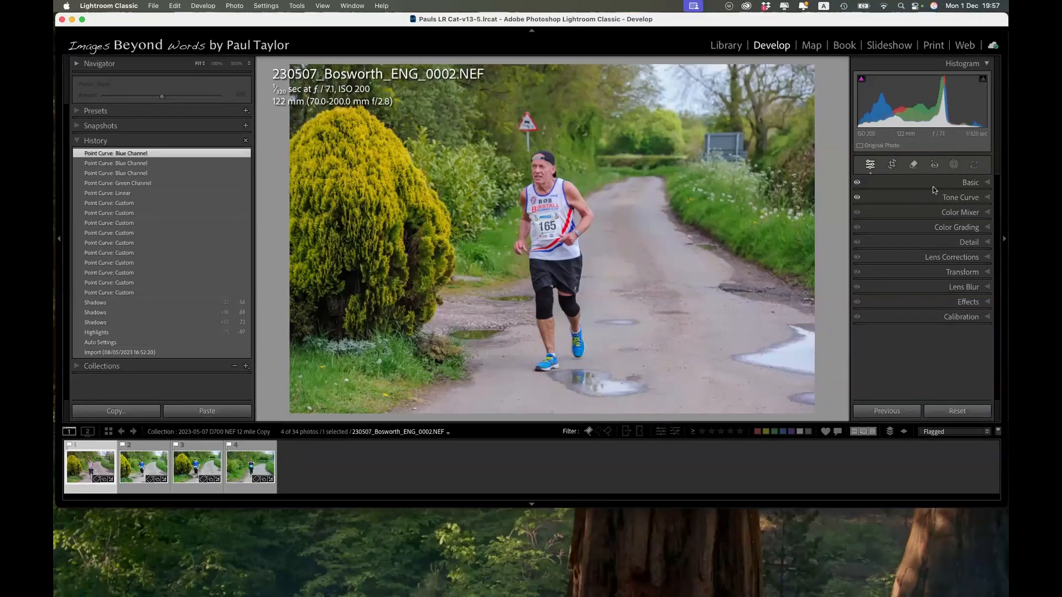
Crop the photo to a 1 x 1 square closely framing the runner.
left_click(893, 165)
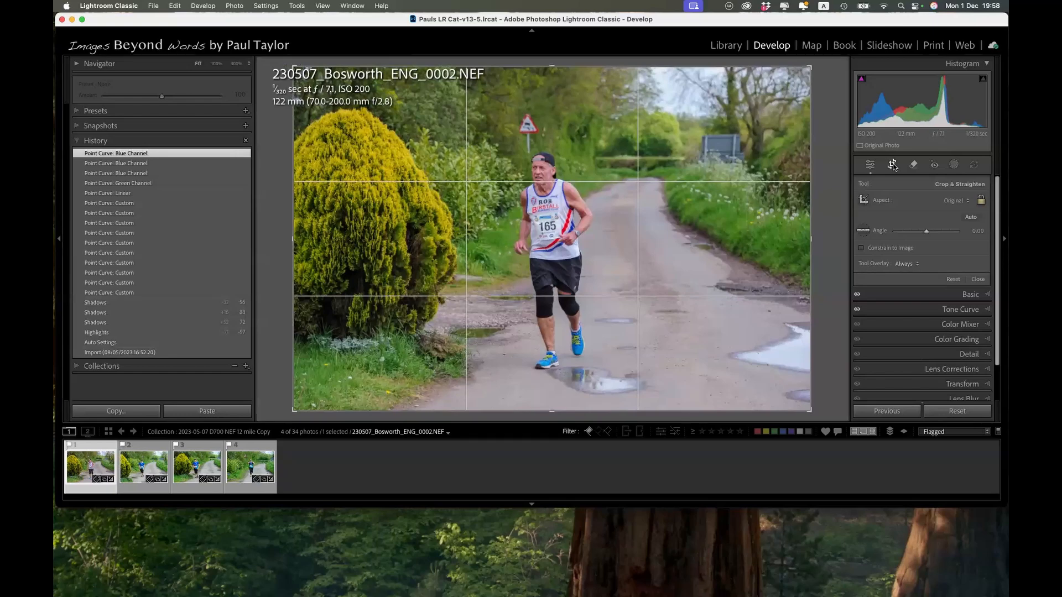
left_click(968, 202)
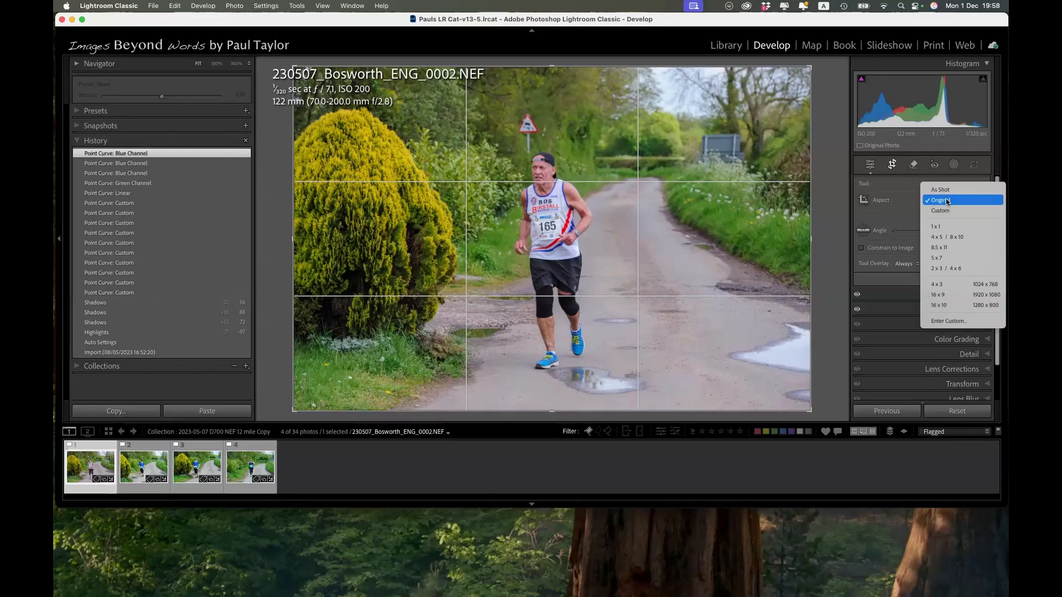
left_click(943, 227)
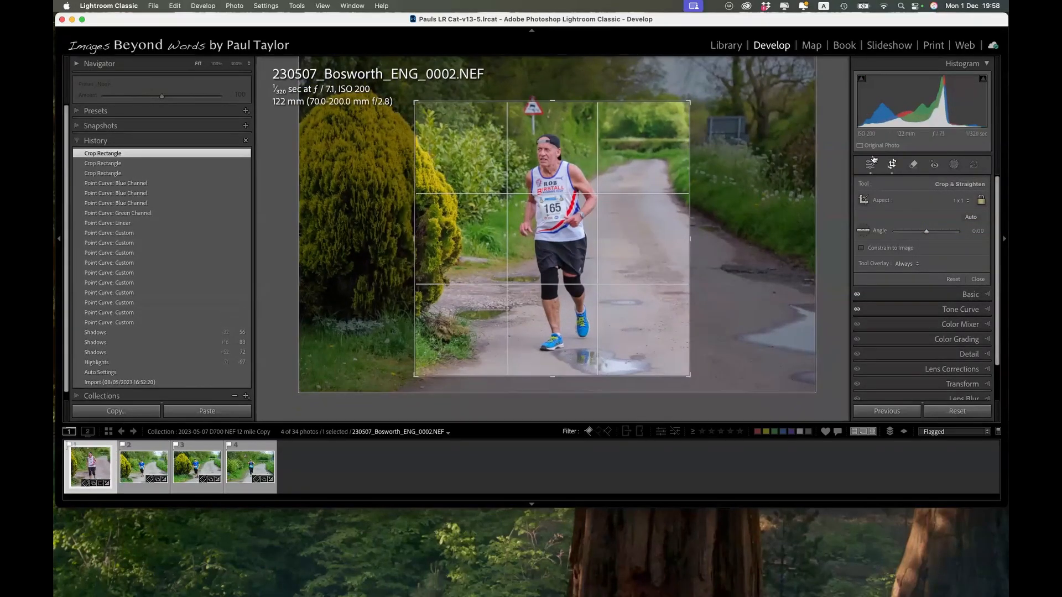
Restore the As Shot crop aspect and tighten the landscape crop moderately around the runner.
left_click(962, 200)
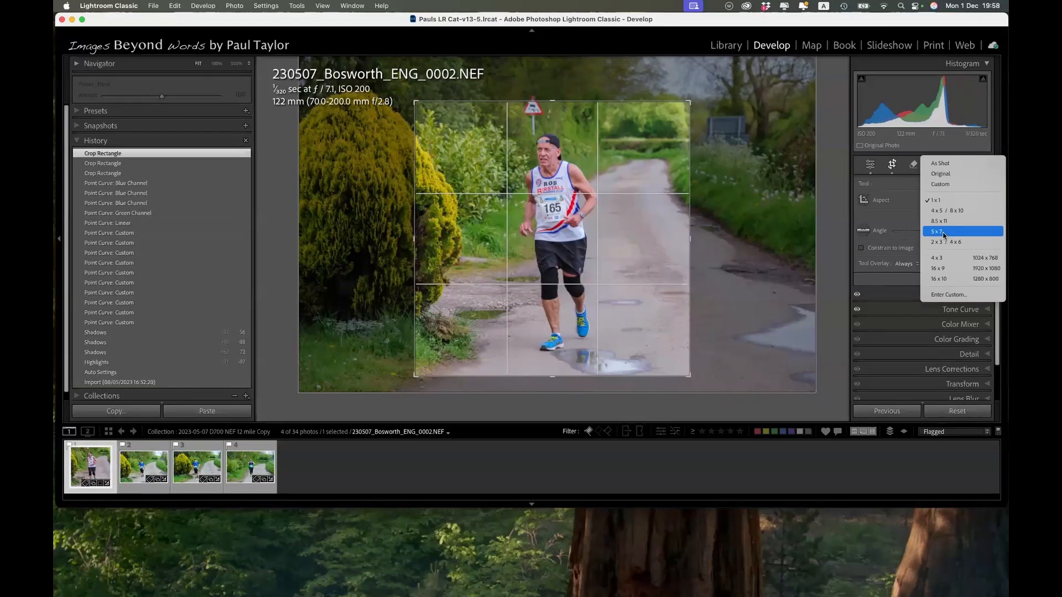
left_click(946, 163)
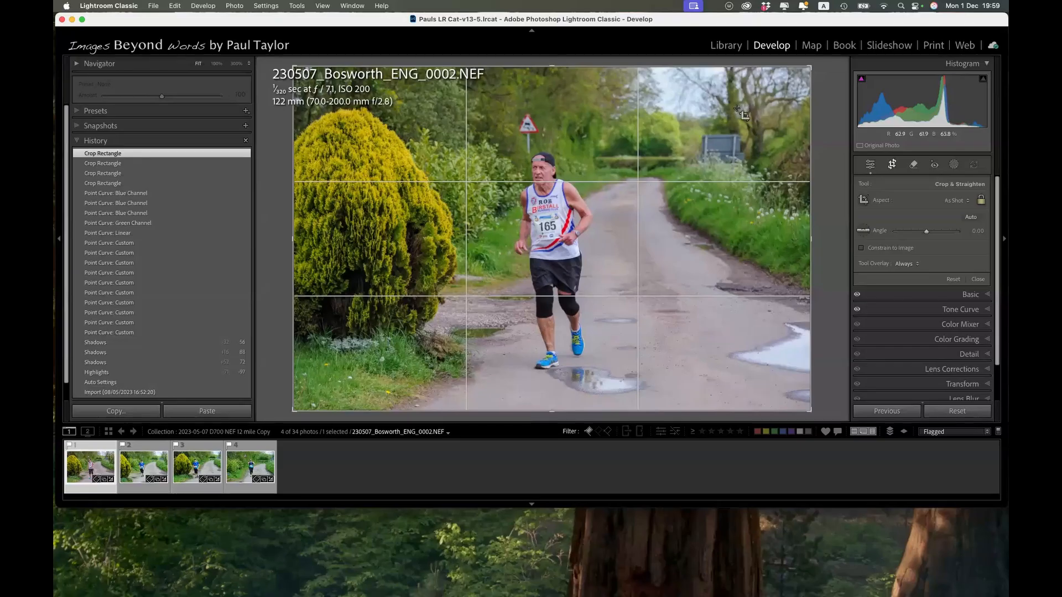
left_click_drag(808, 67, 763, 98)
left_click_drag(663, 242, 621, 250)
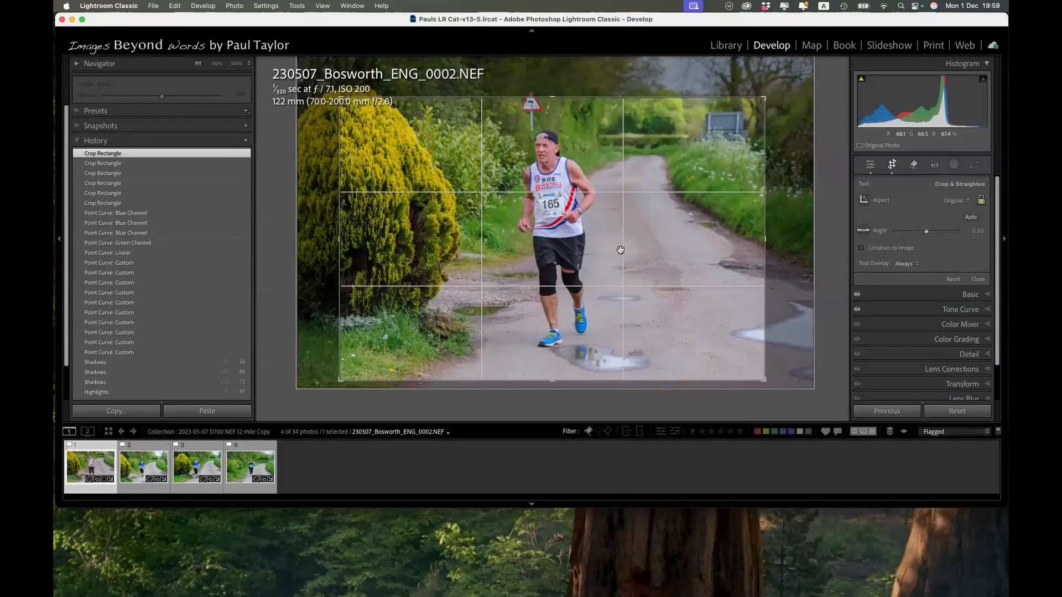
Switch the crop to portrait orientation and shift the photo so the runner sits near the frame's right third.
key("x")
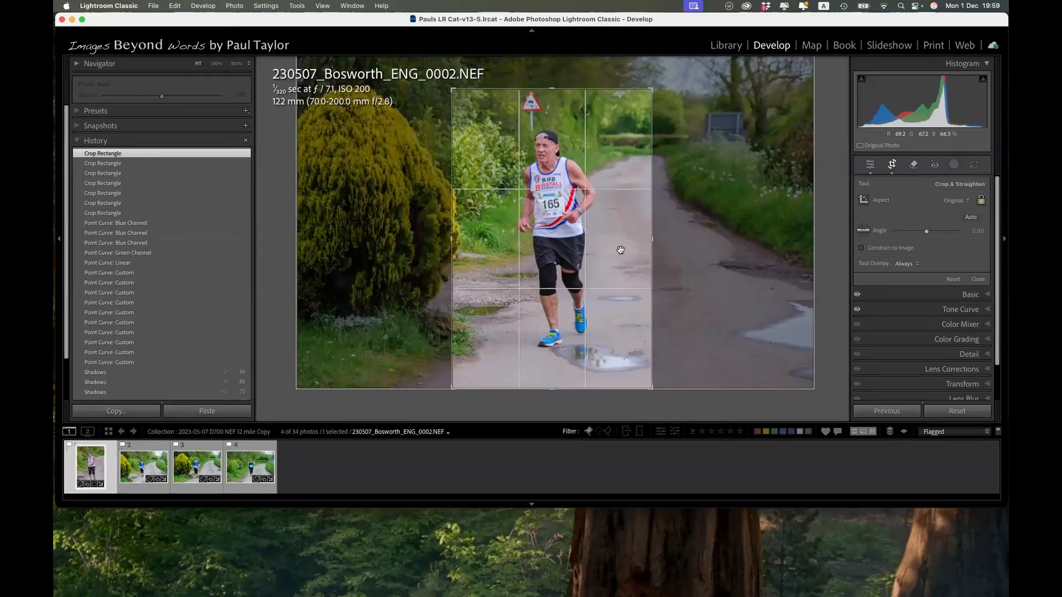
left_click_drag(621, 256, 636, 277)
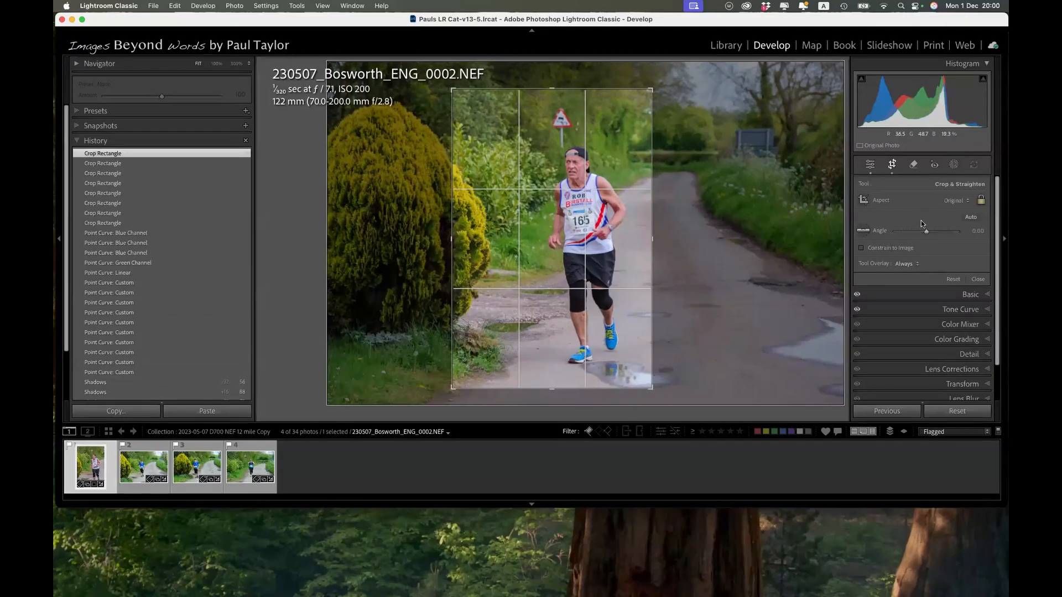
Restore the crop aspect to As Shot and cycle the crop guide overlays from the thirds grid to the golden spiral.
left_click(961, 200)
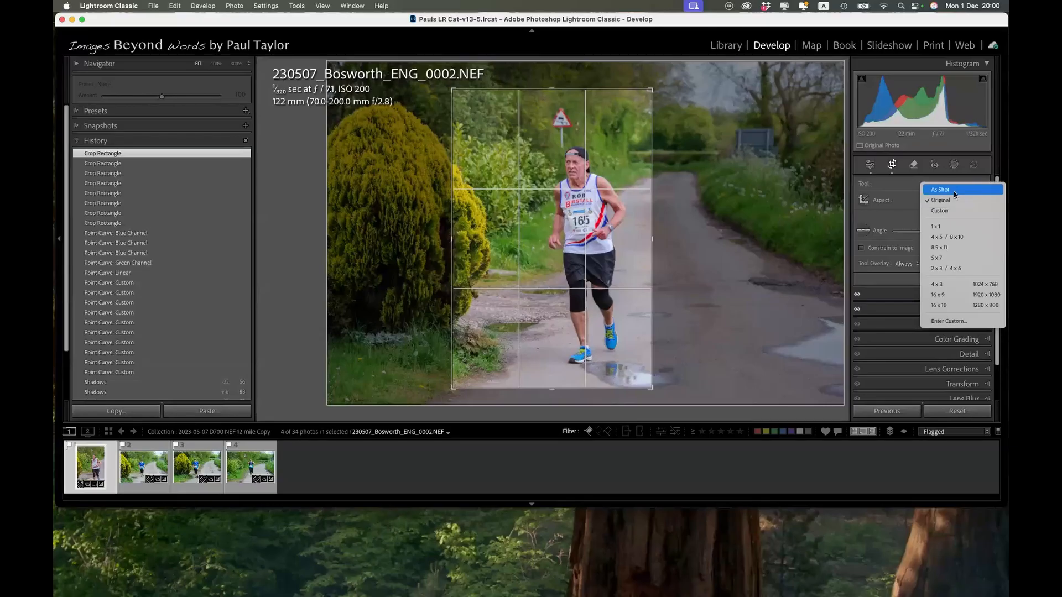
left_click(952, 189)
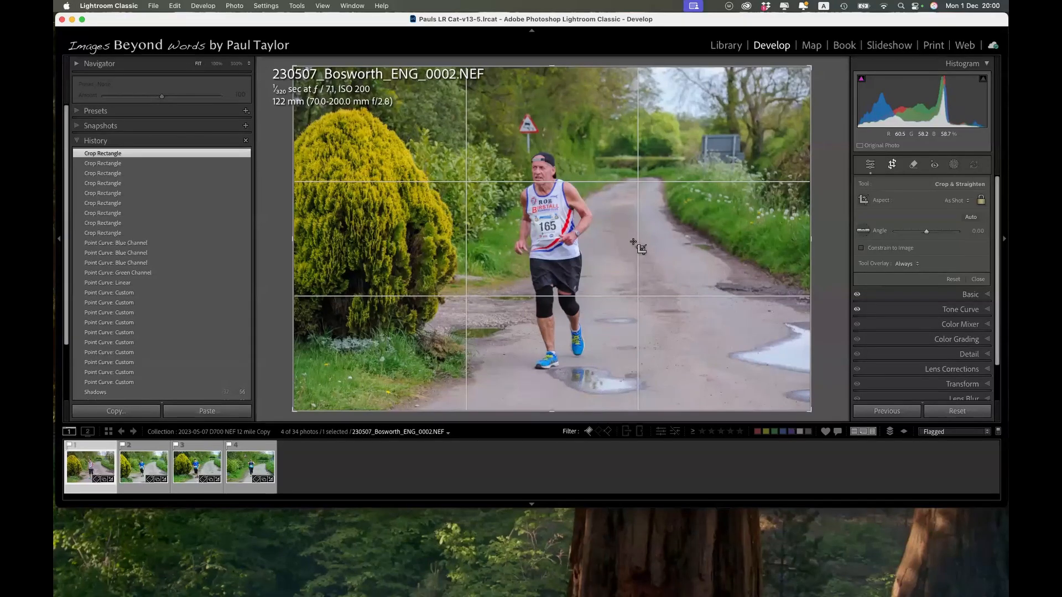
key("o")
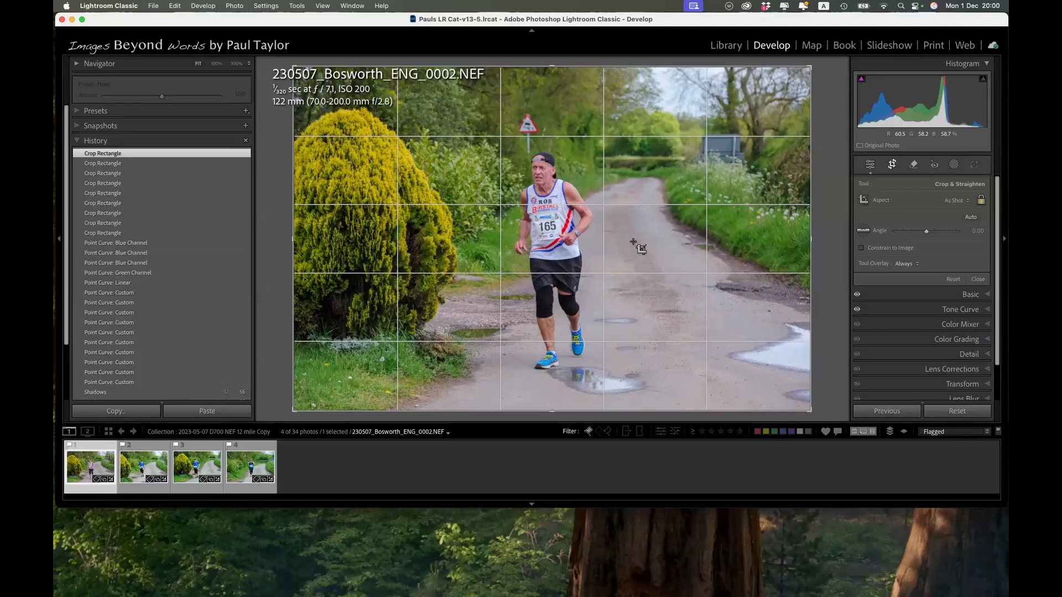
key("o")
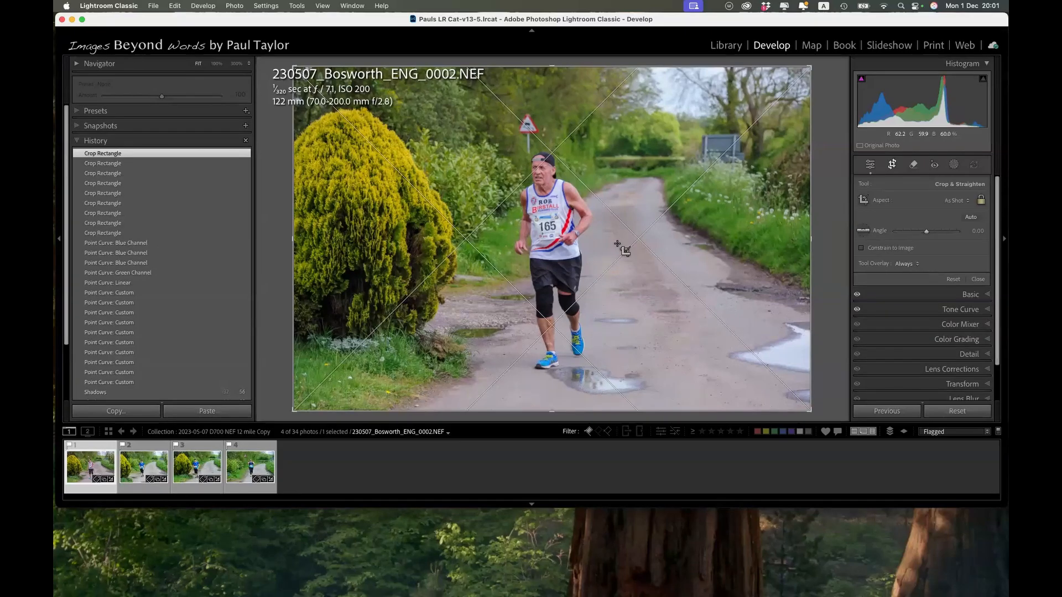
key("o")
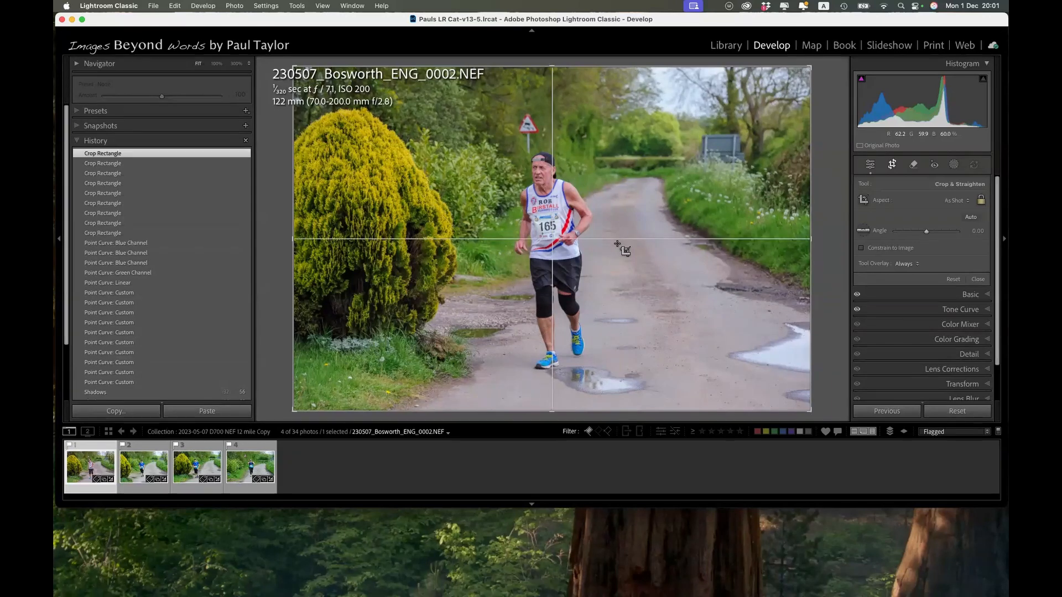
key("o")
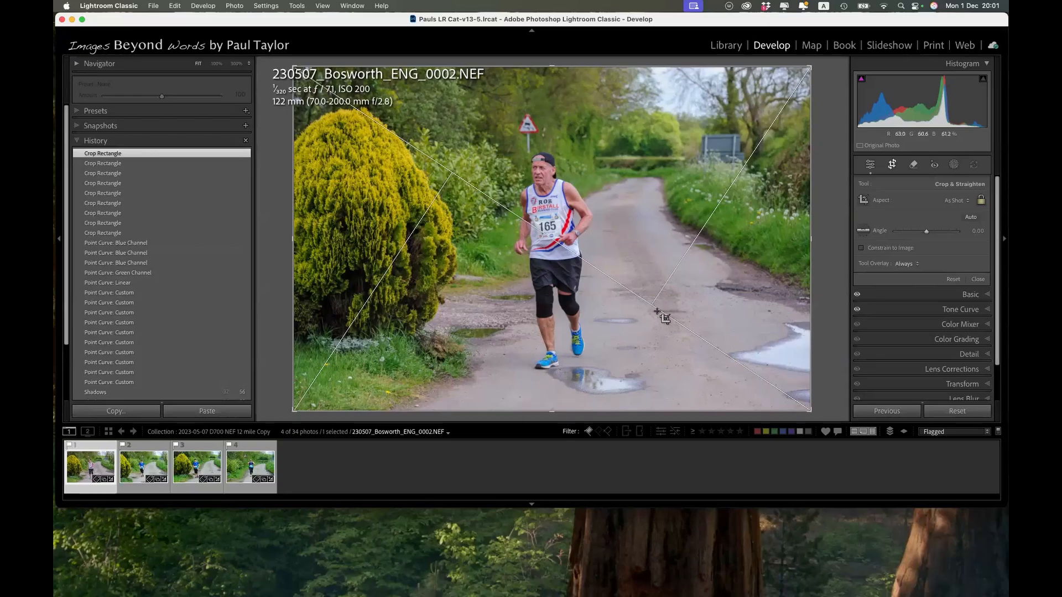
key("o")
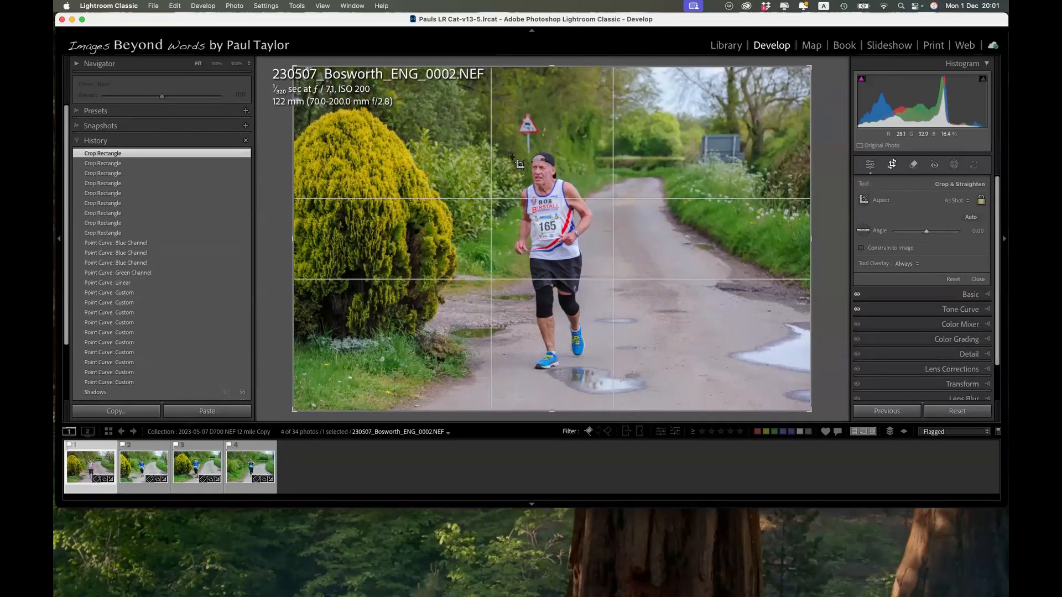
key("o")
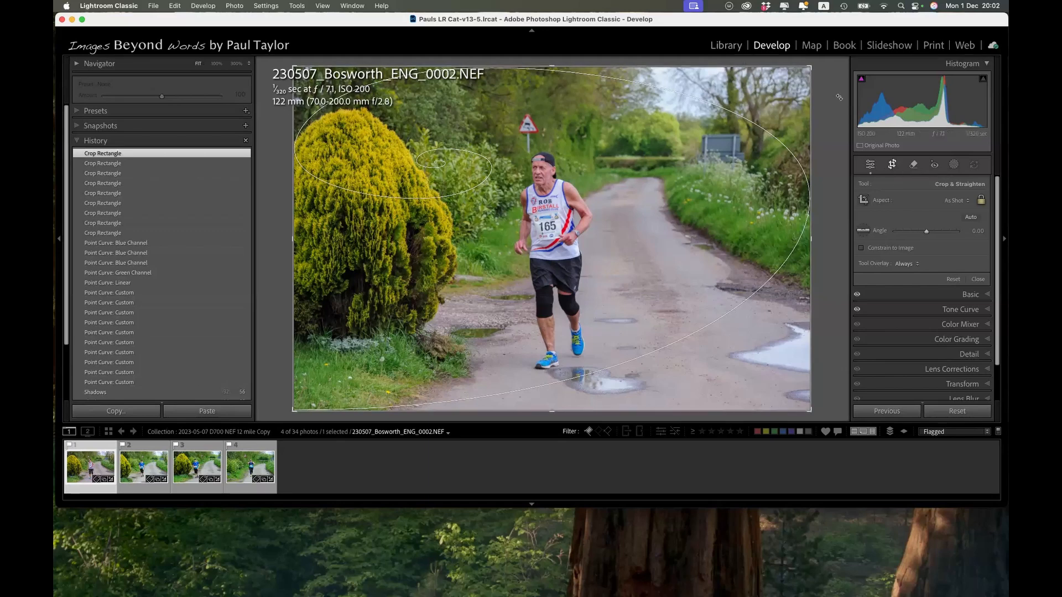
left_click(893, 166)
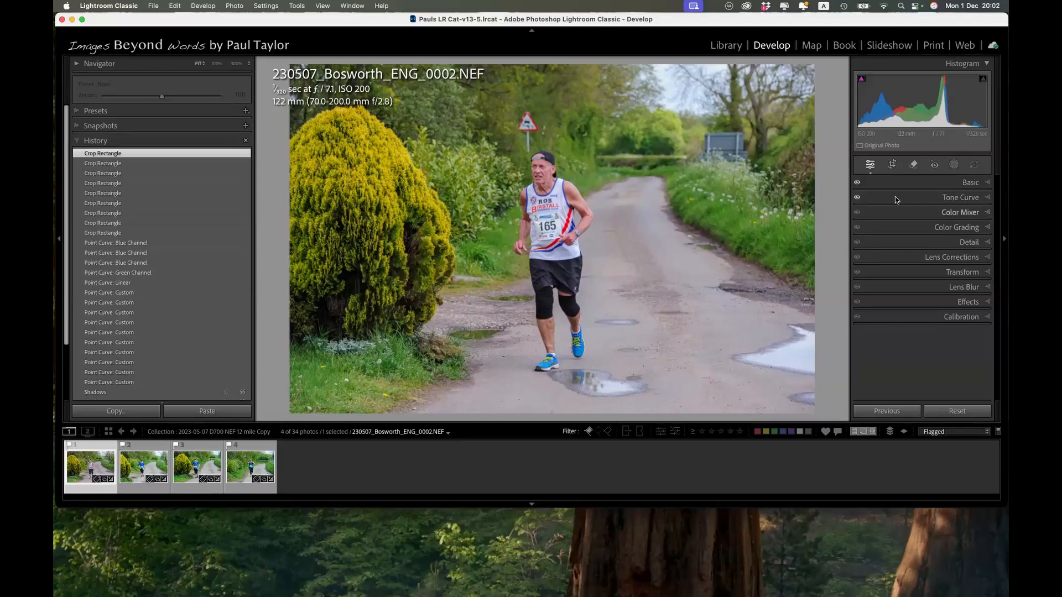
left_click(892, 166)
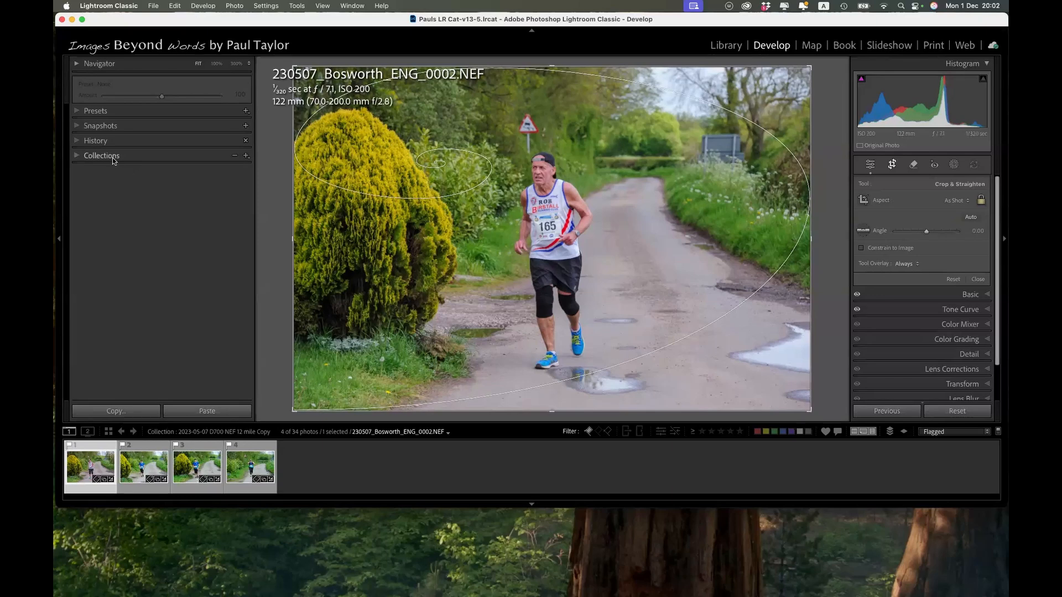
Open the 2025-09-13 collection and select the kitesurfing beach photo.
left_click(77, 158)
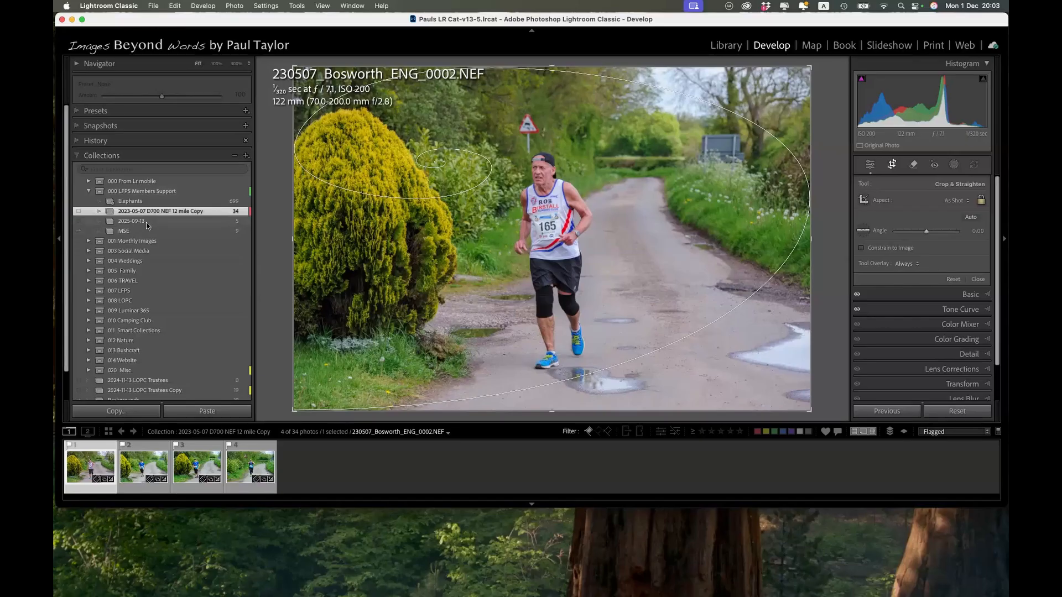
left_click(131, 220)
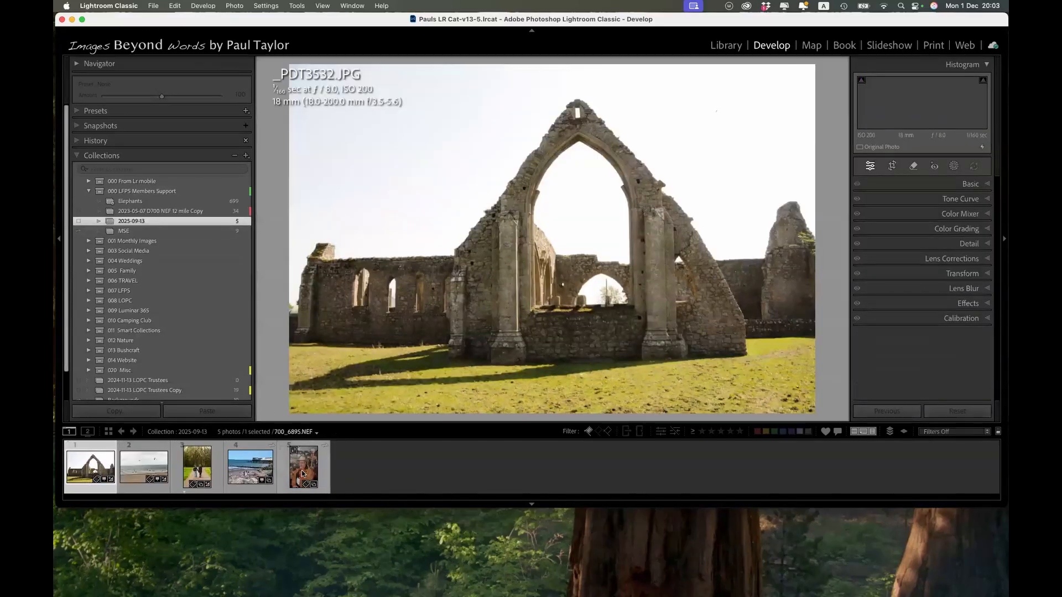
left_click(142, 469)
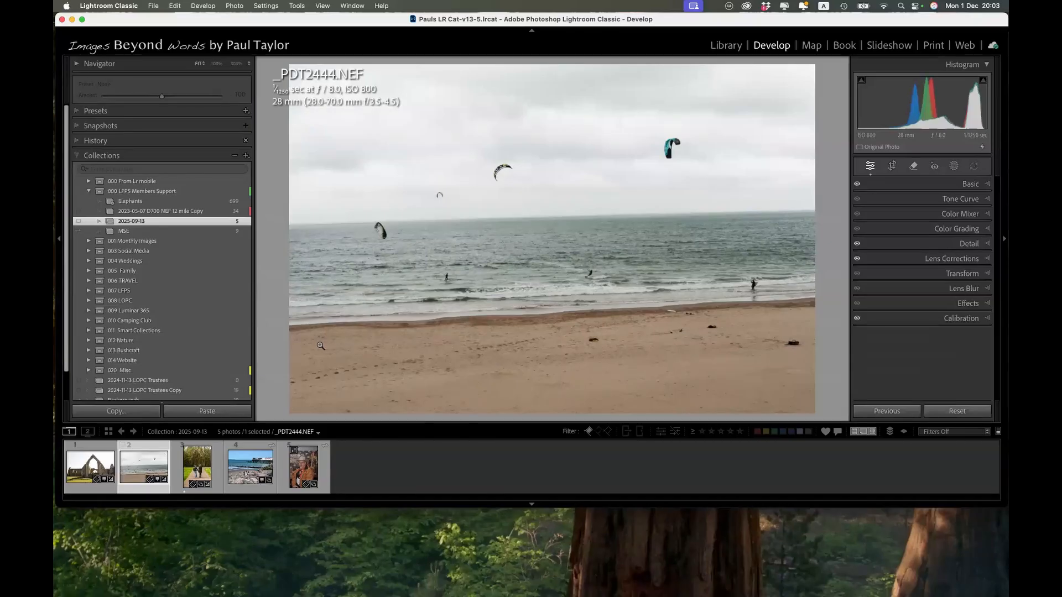
Straighten the beach photo by tracing the Straighten tool along the sea horizon.
left_click(893, 167)
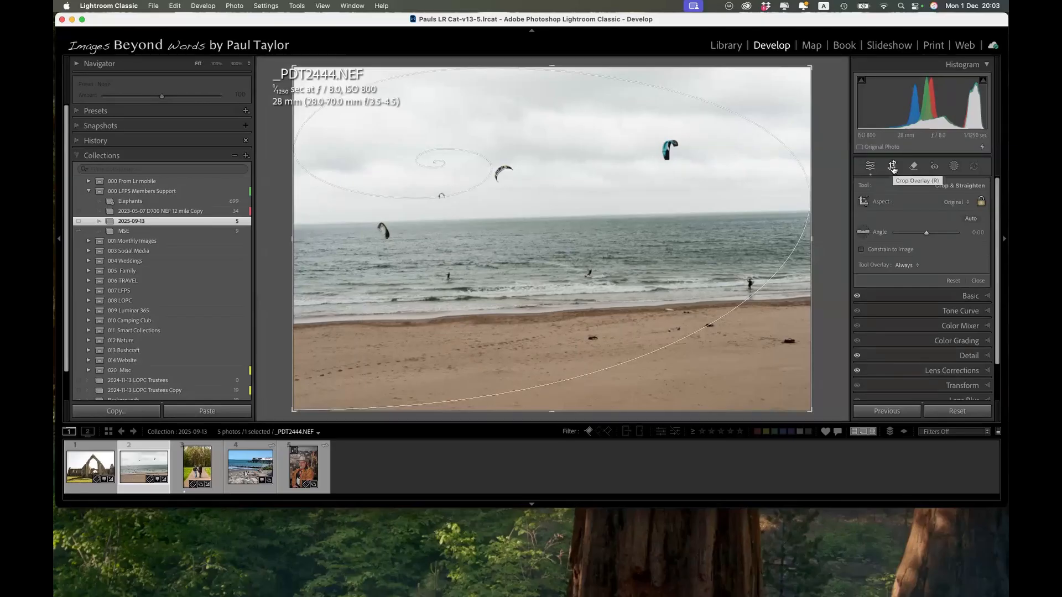
left_click(863, 234)
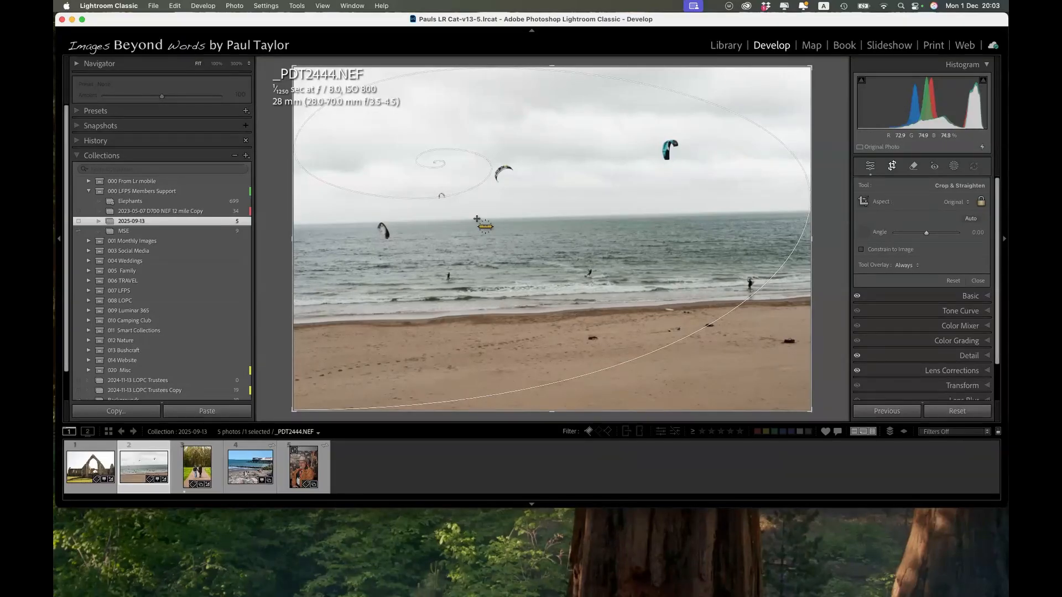
left_click_drag(477, 218, 618, 216)
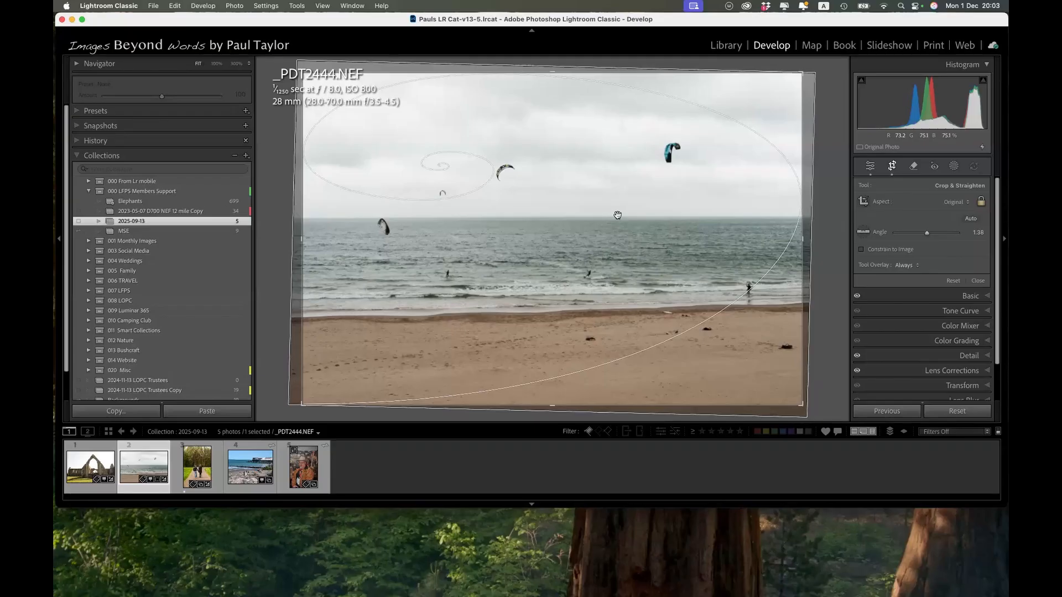
Straighten the ruined abbey photo by tracing the Straighten tool down the vertical pillar beside the arch.
key("Left")
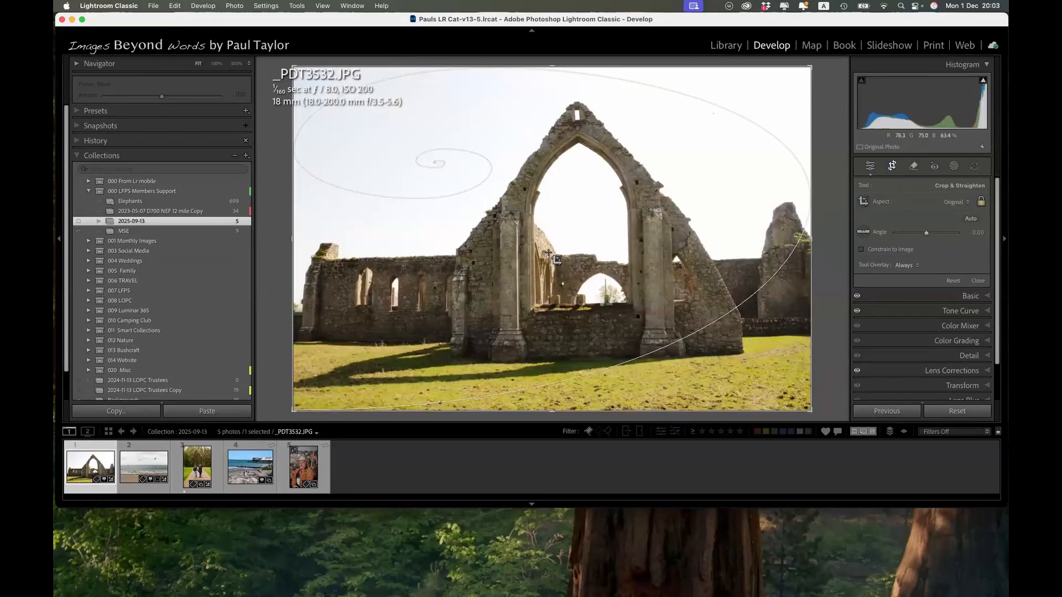
left_click(864, 233)
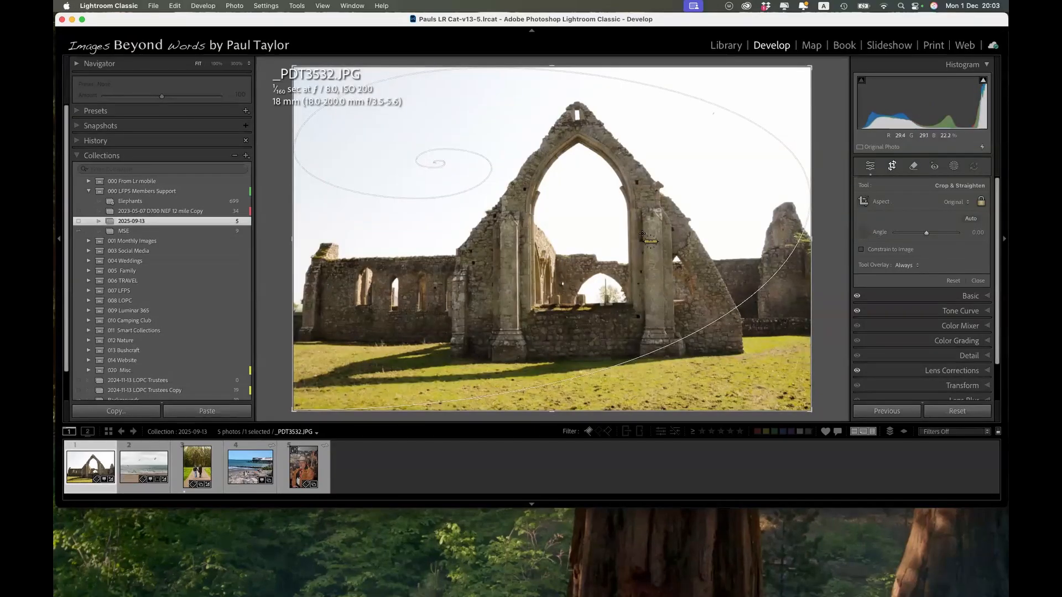
left_click_drag(643, 234, 645, 324)
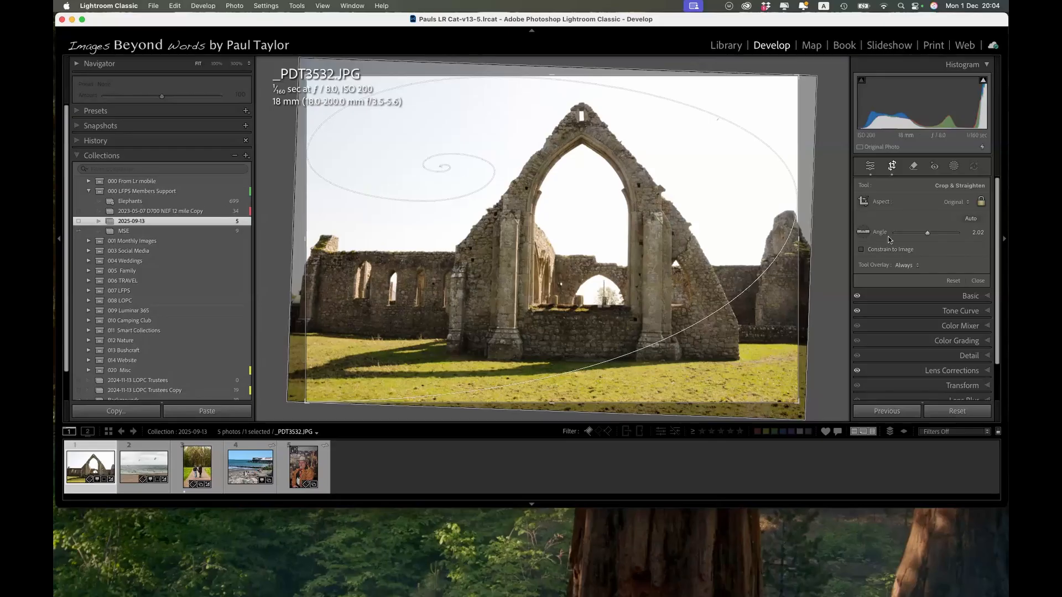
Undo the manual straightening on the beach photo and level it with Auto straighten.
key("Right")
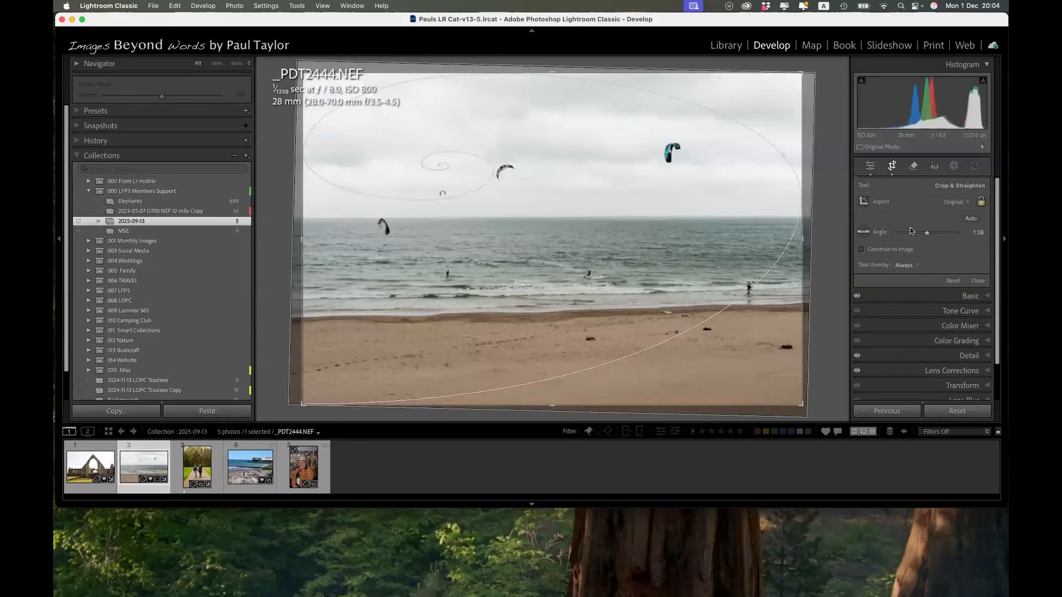
key("super+z")
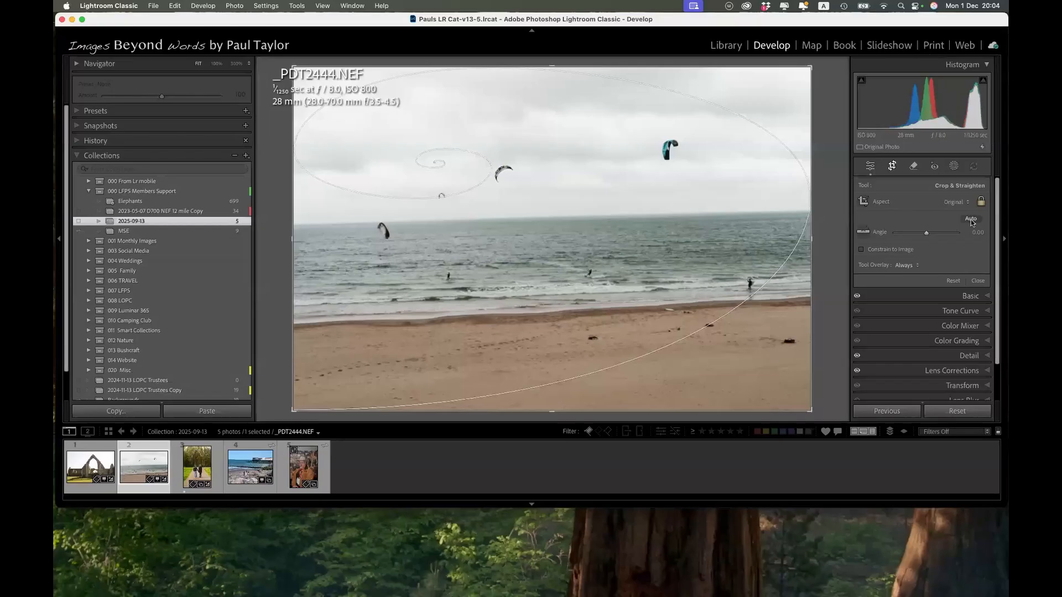
left_click(970, 220)
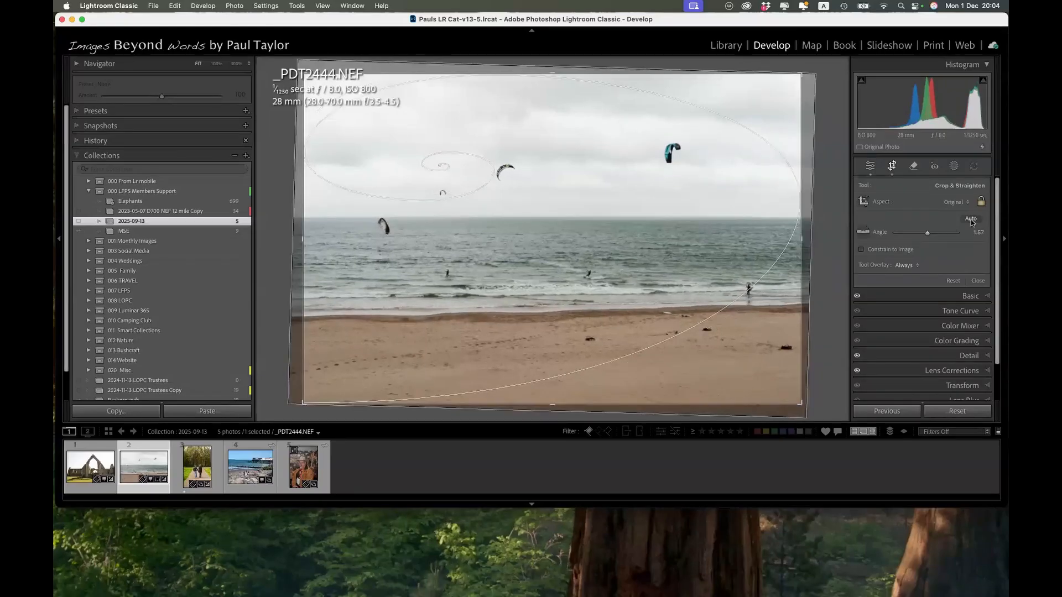
Select the cowboy portrait and cycle its crop overlay to the rule-of-thirds grid.
left_click(303, 467)
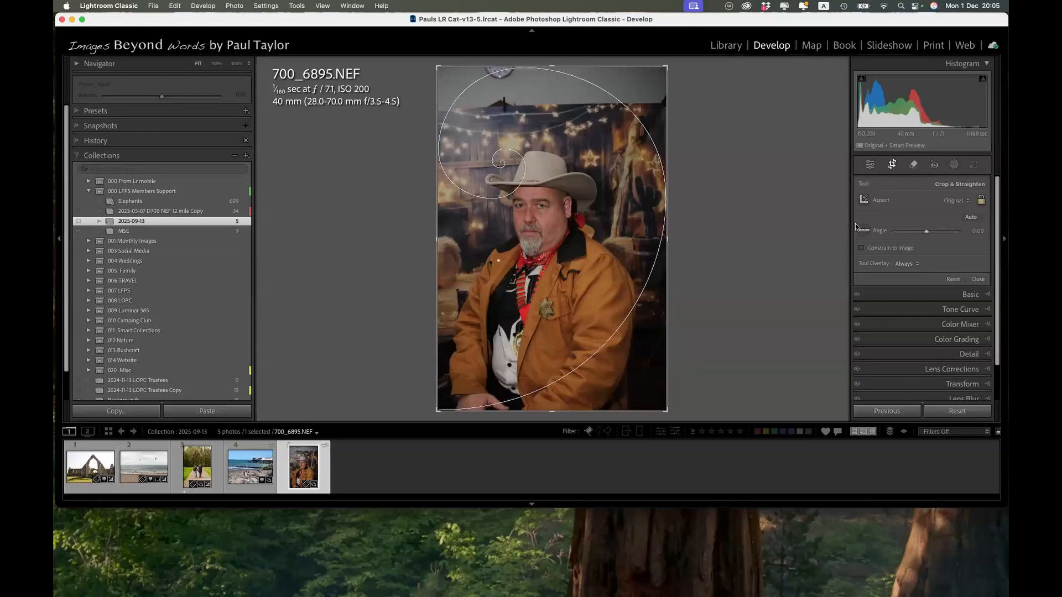
key("o")
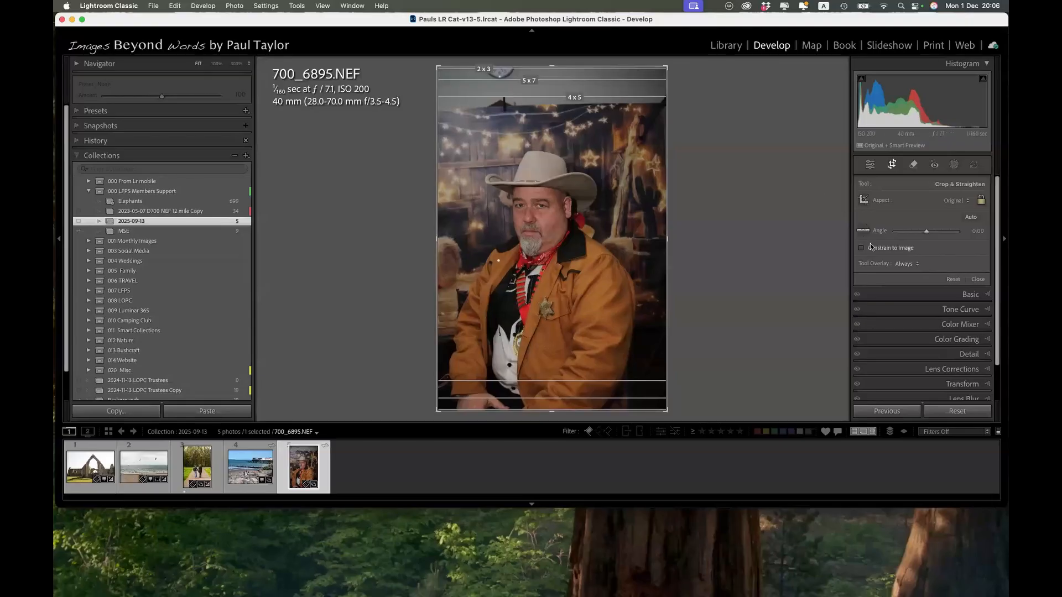
key("o")
key("o")
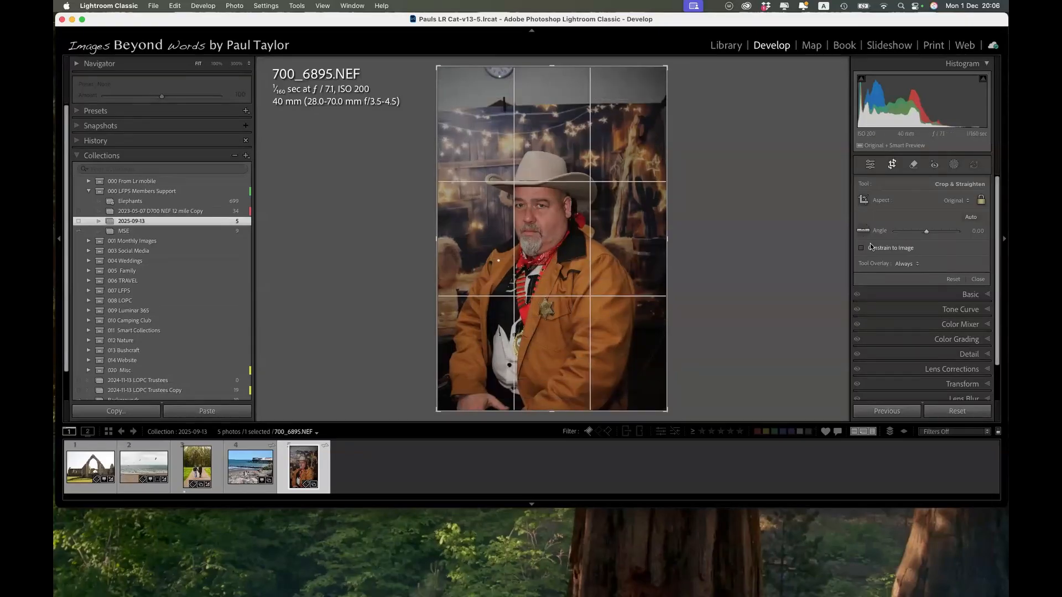
Use the Remove tool in Heal mode to heal the small white spot on the jacket's shoulder.
left_click(913, 164)
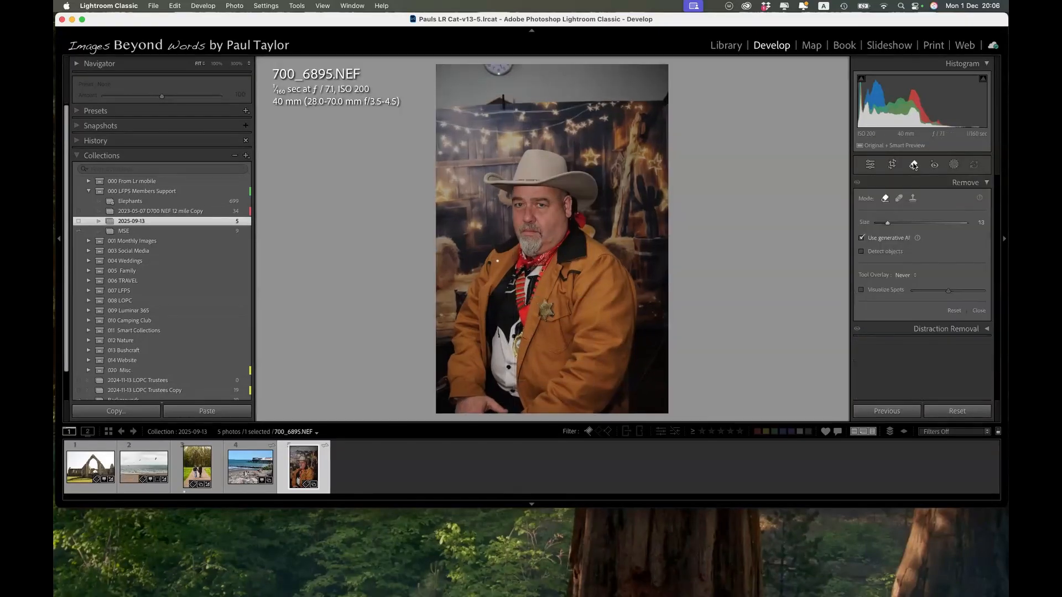
left_click(899, 200)
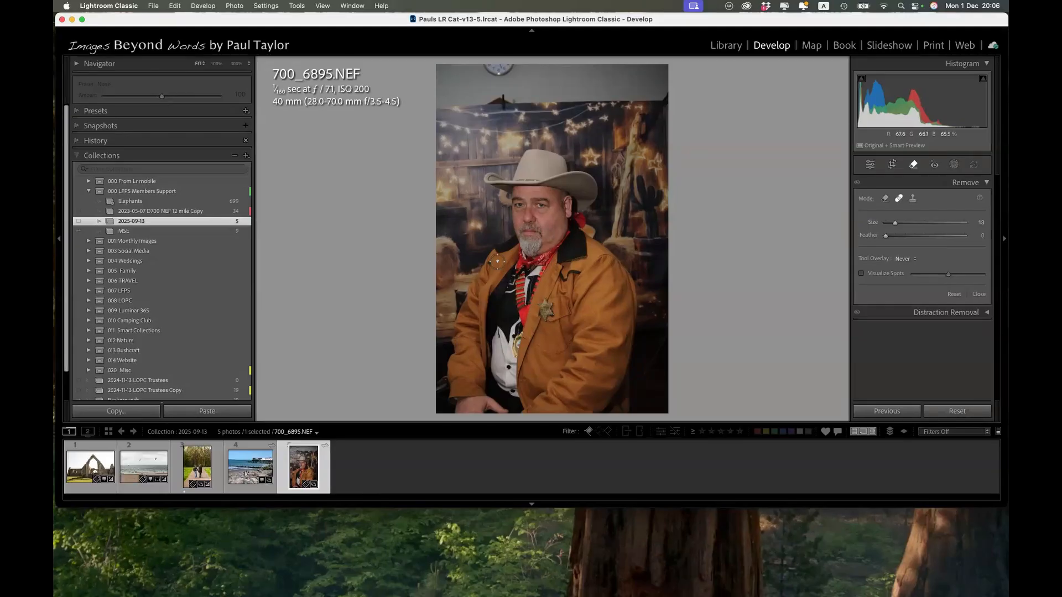
scroll(497, 262, "down", 3)
left_click(497, 261)
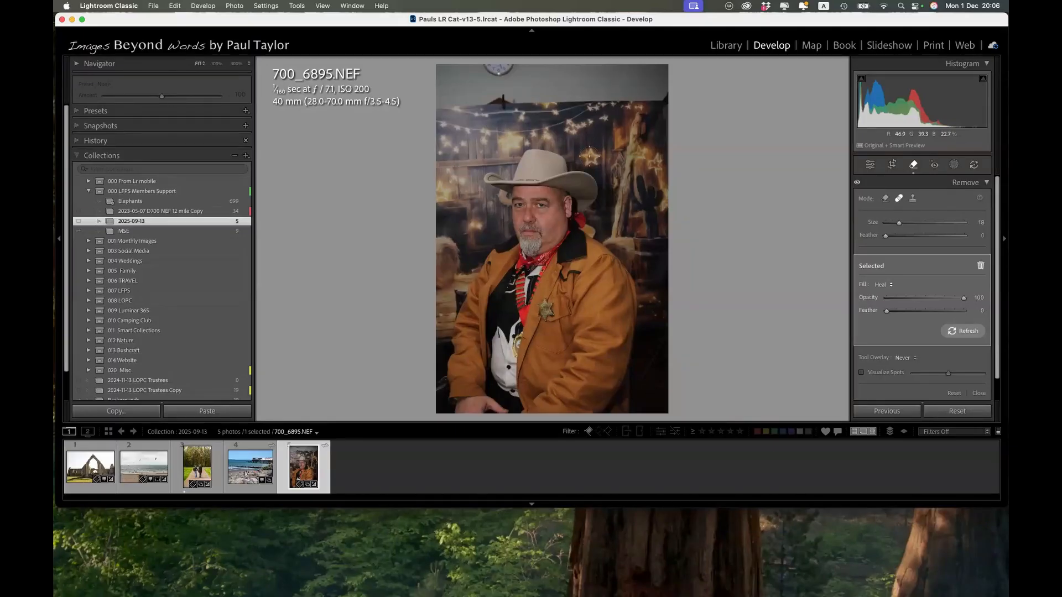
Heal away the lit star in the background just above the hat's brim.
left_click(590, 156)
left_click(597, 150)
scroll(587, 148, "up", 1)
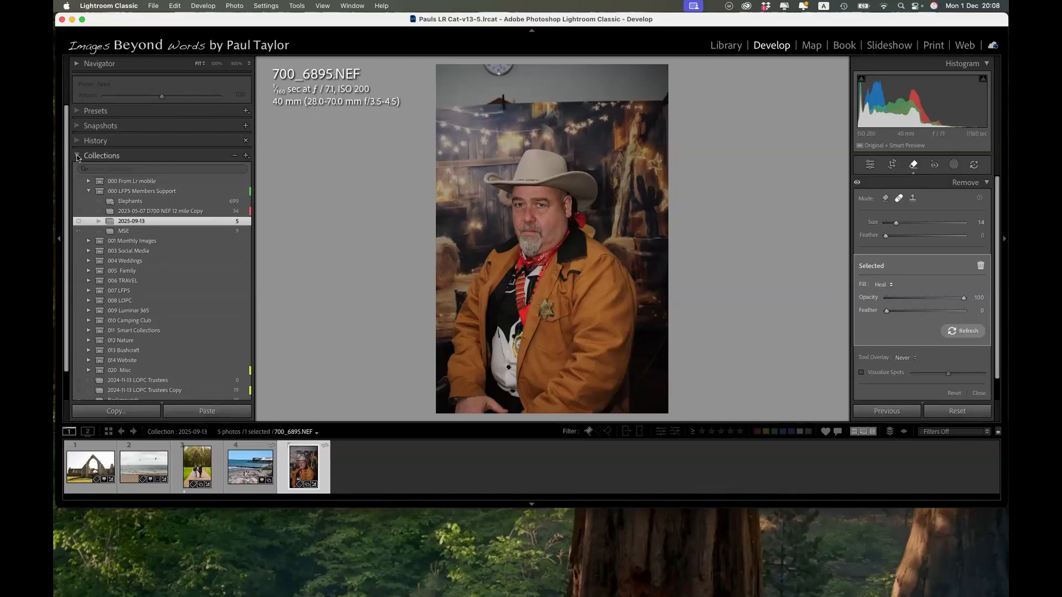
Revert the portrait to the Export - Hard Drive history state from before the heal spots, checking the Import state as well.
left_click(77, 156)
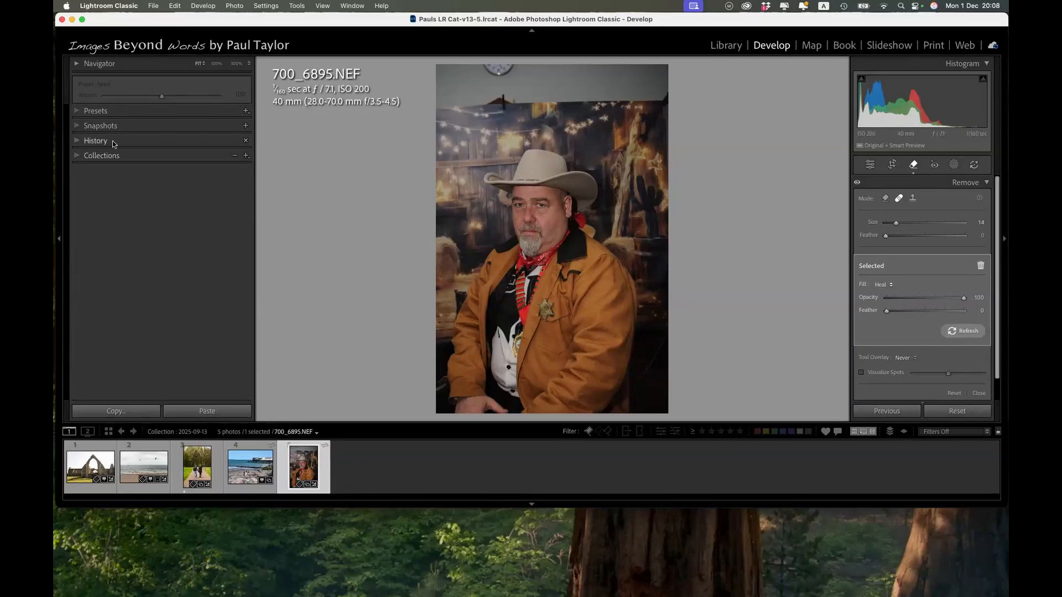
left_click(77, 142)
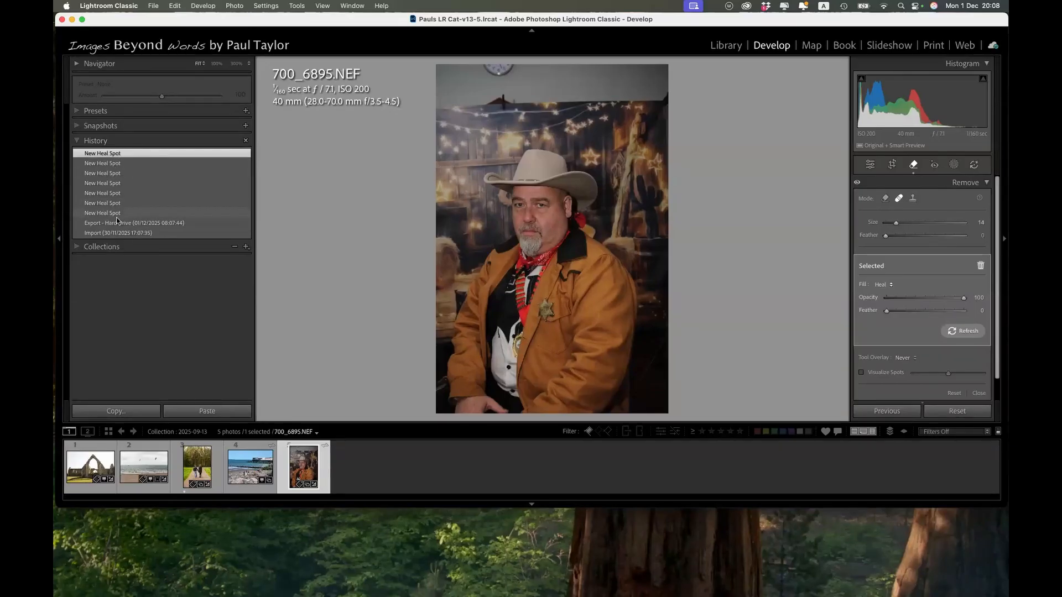
left_click(93, 224)
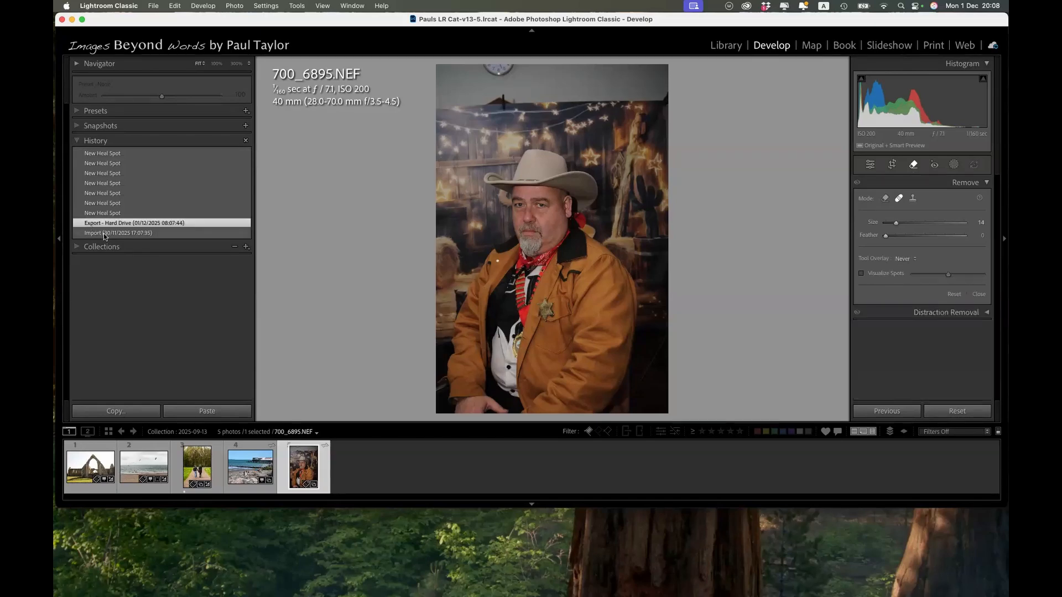
left_click(105, 236)
left_click(102, 226)
Open the Portraits: Black & White preset group and preview PB08 on the cowboy portrait.
left_click(77, 111)
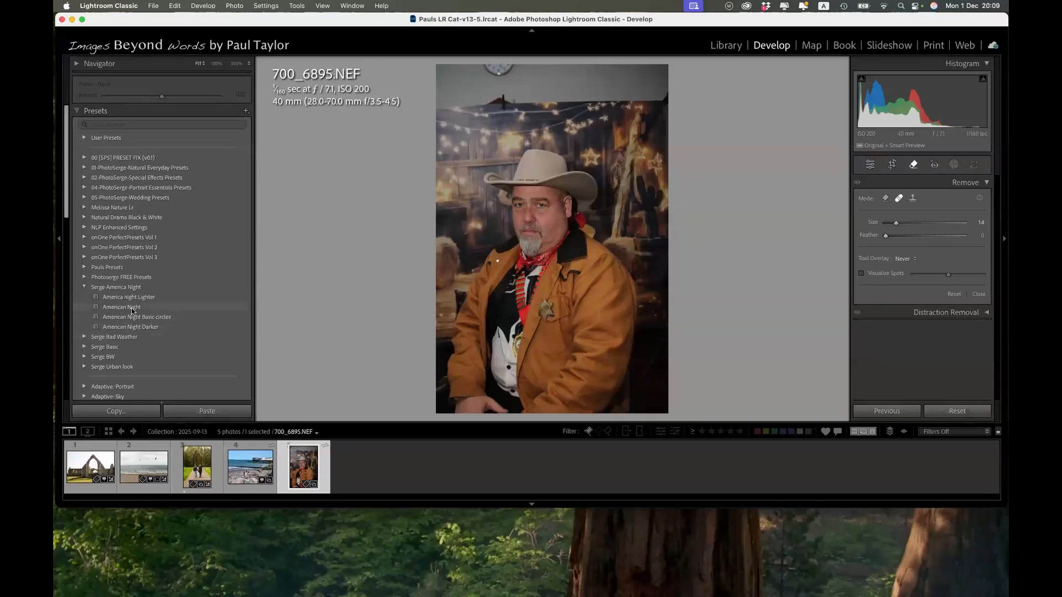
scroll(132, 312, "down", 5)
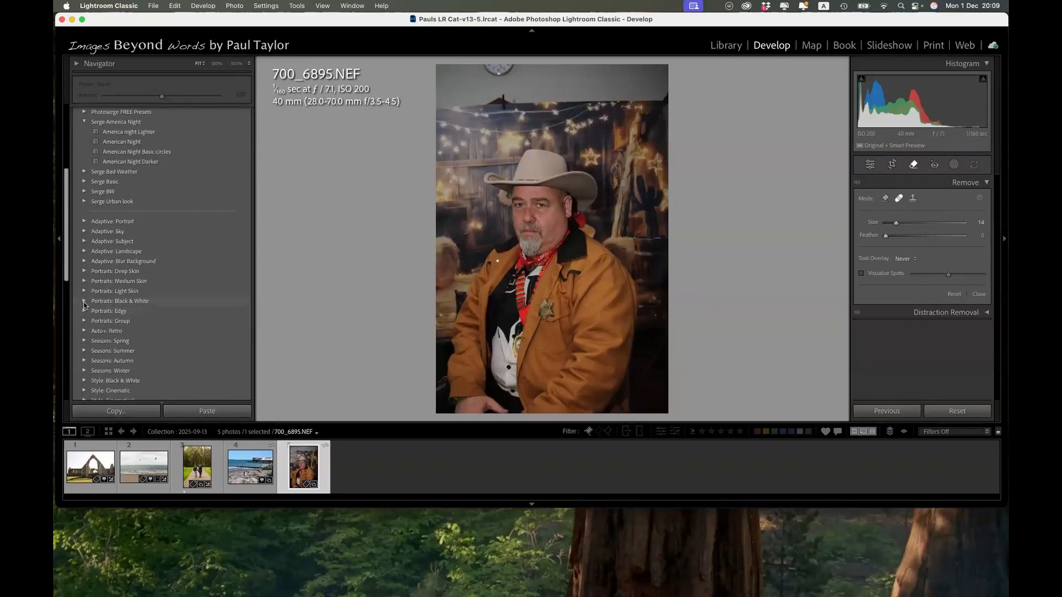
left_click(84, 302)
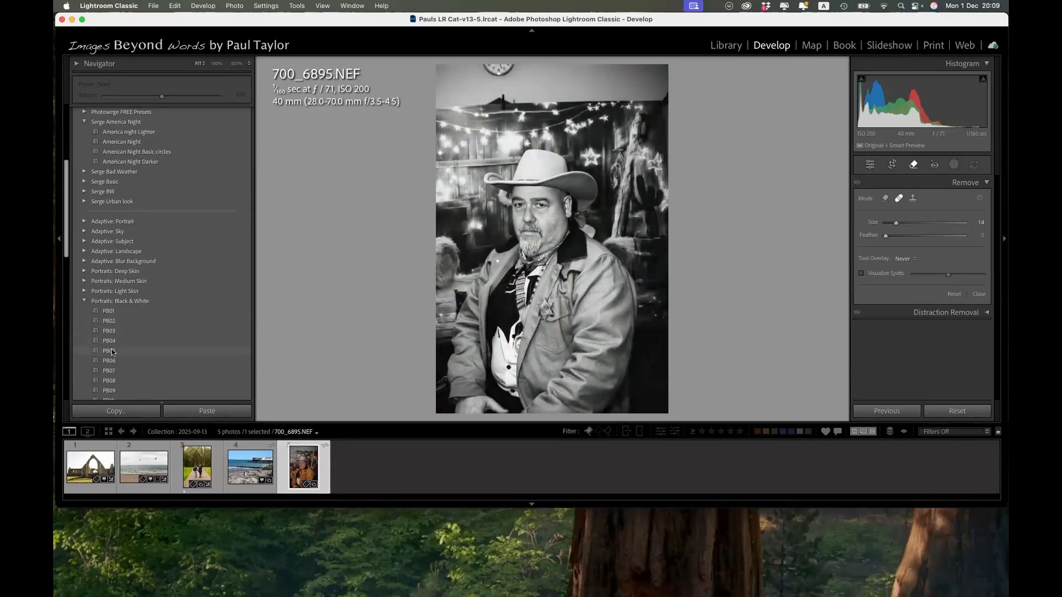
Apply preset PB08 to the cowboy portrait and examine its Basic and B&W mix settings.
left_click(114, 382)
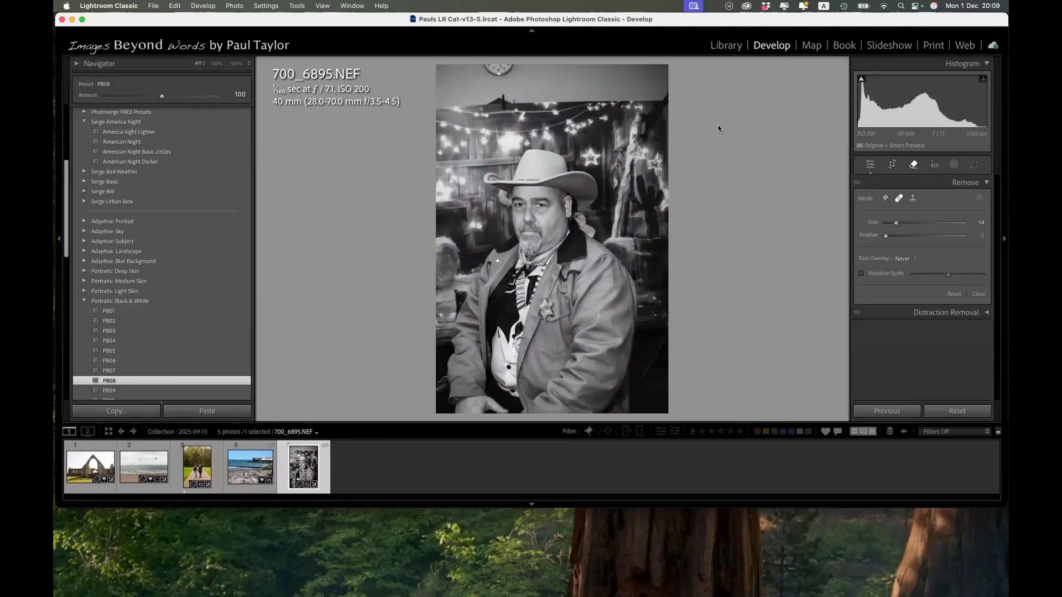
left_click(869, 165)
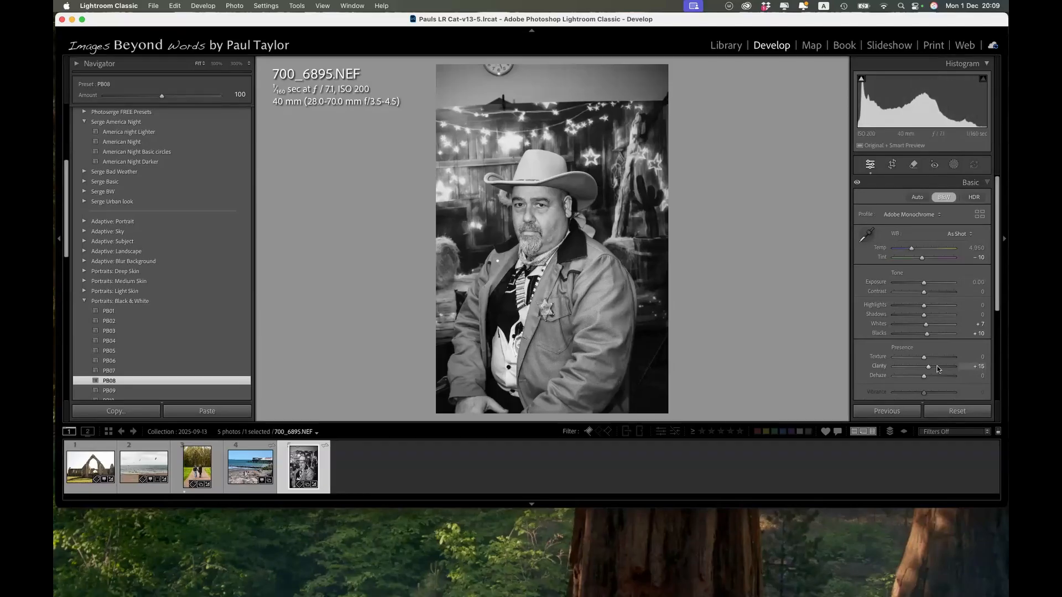
scroll(938, 370, "down", 3)
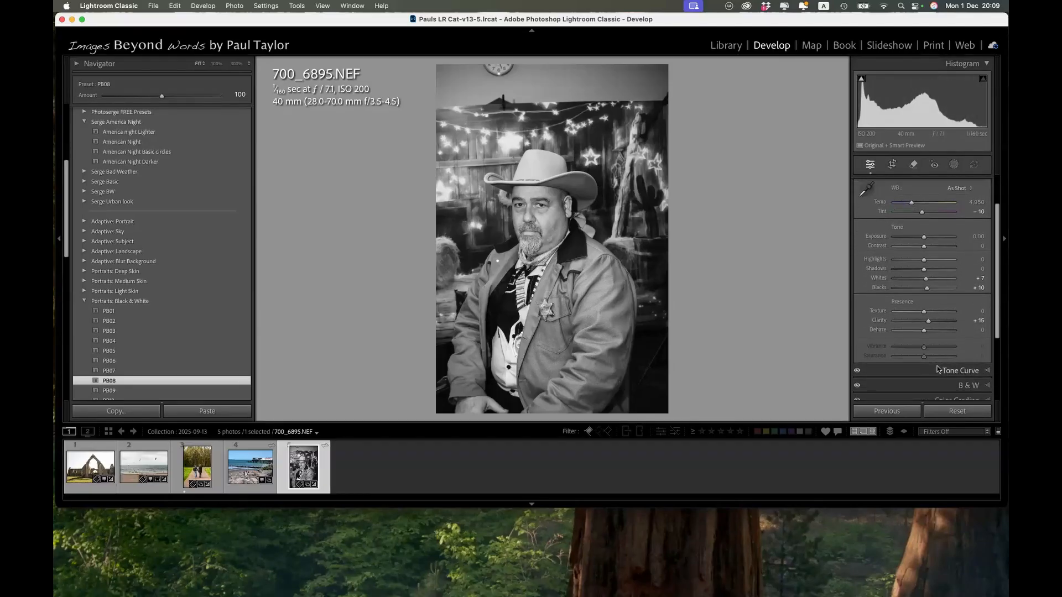
scroll(926, 262, "down", 3)
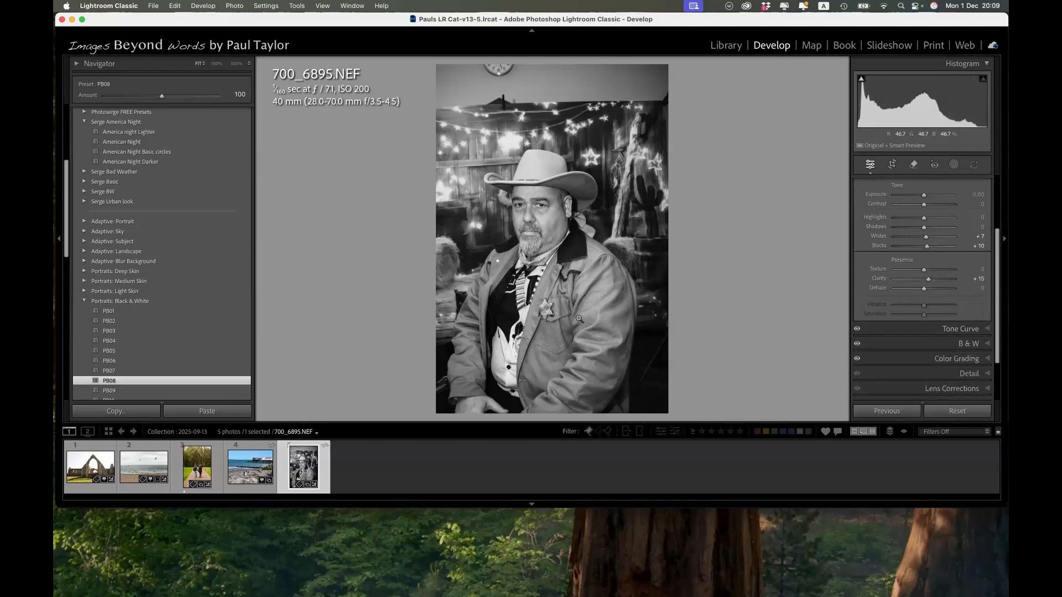
left_click(987, 344)
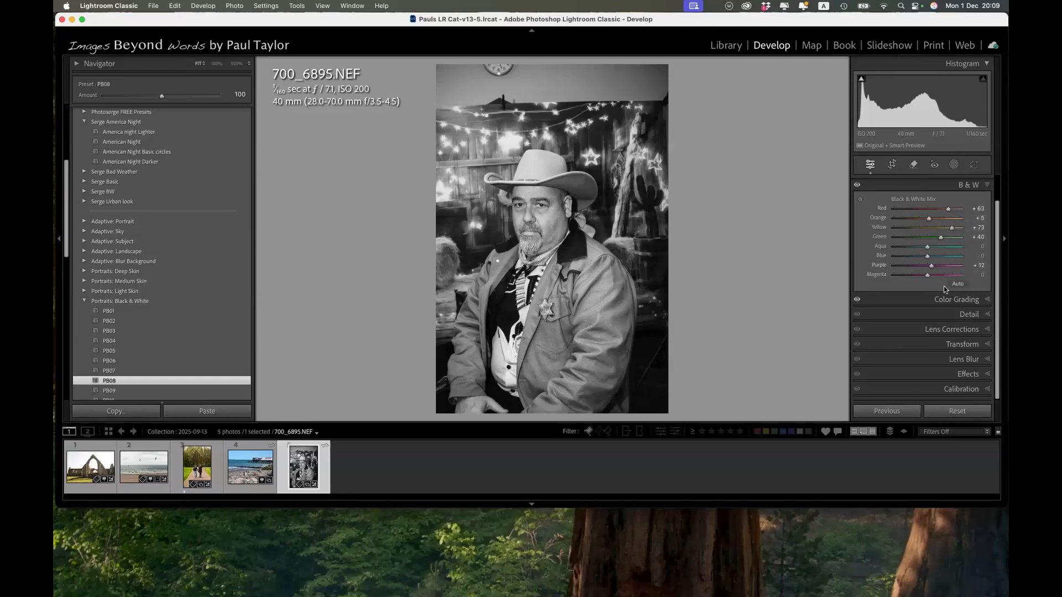
scroll(943, 287, "up", 1)
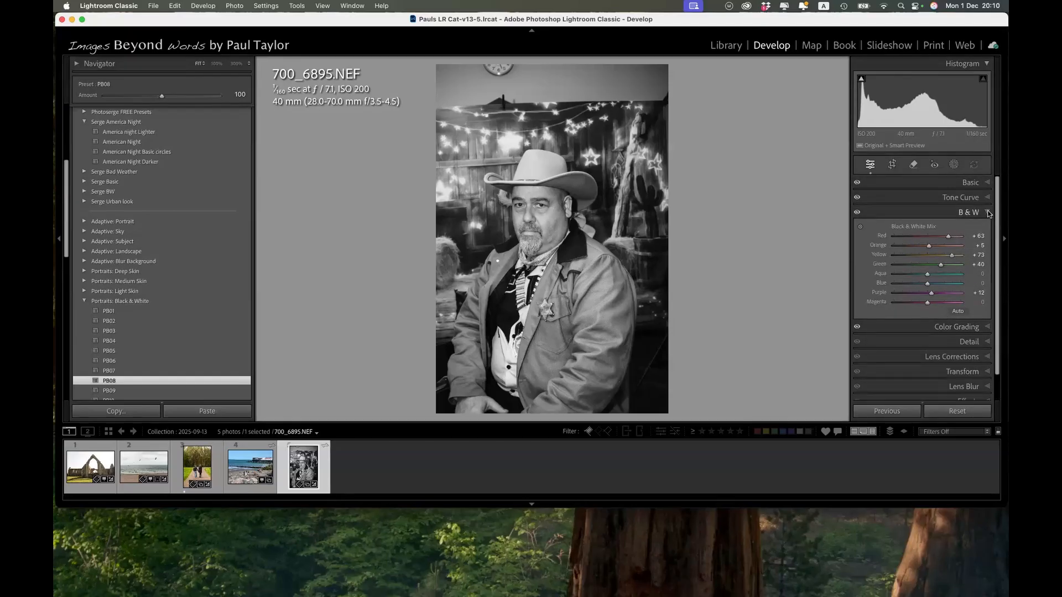
left_click(988, 213)
left_click(987, 182)
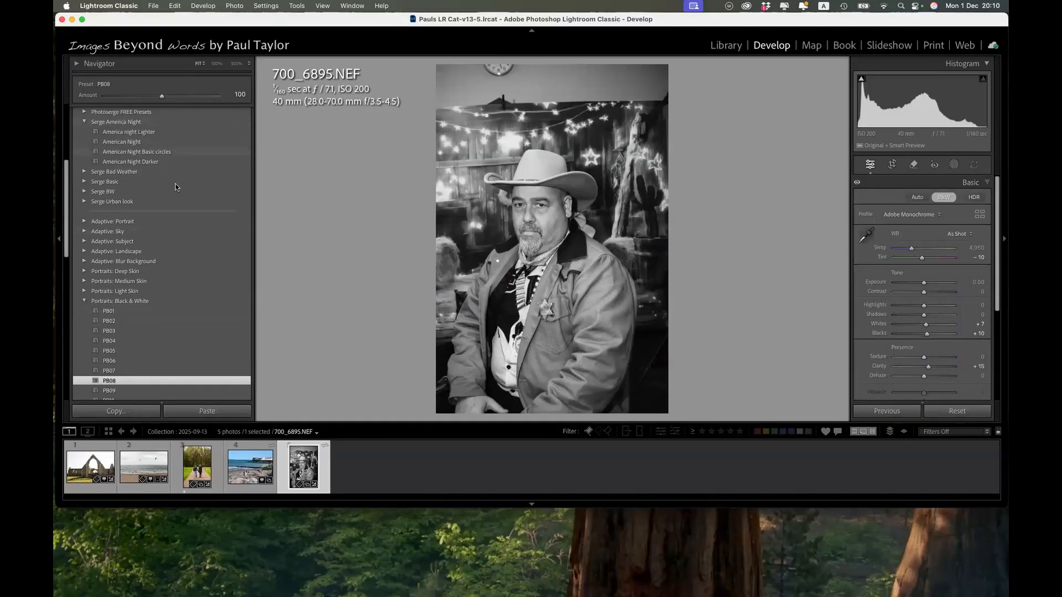
Undo the PB08 preset and try the plain black-and-white treatment on the portrait before returning it to colour.
key("super+z")
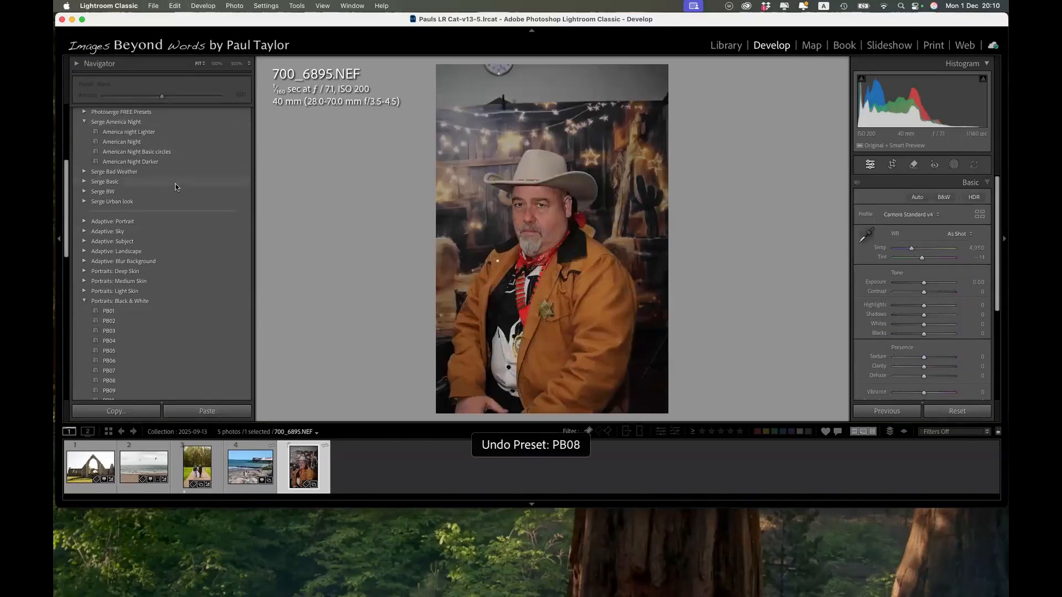
left_click(943, 197)
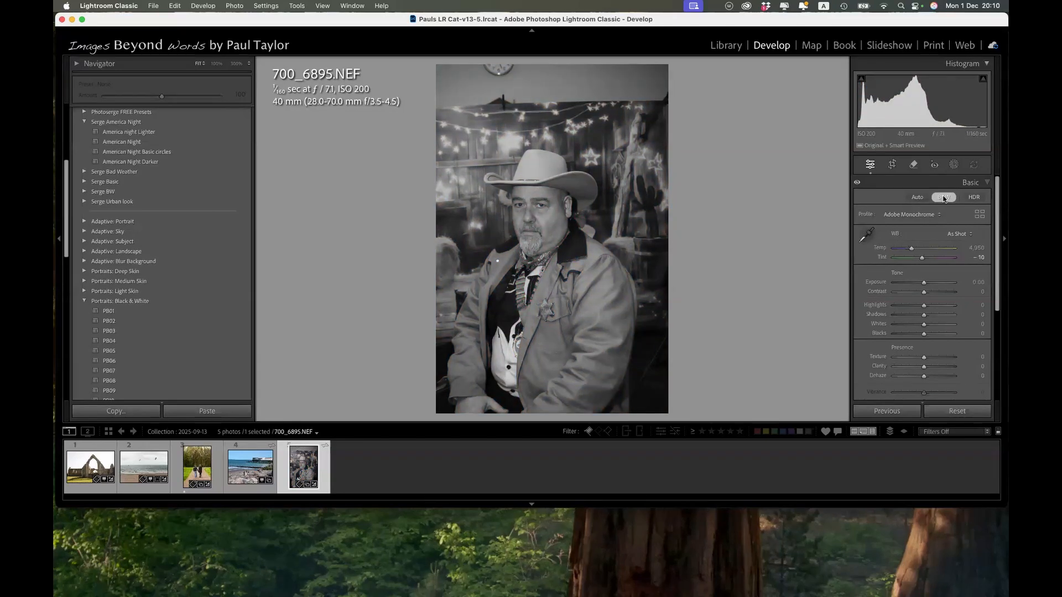
left_click(943, 198)
Try lowering the portrait's Orange saturation to -61 in the Color Mixer and return it to 0.
scroll(988, 344, "down", 3)
left_click(988, 344)
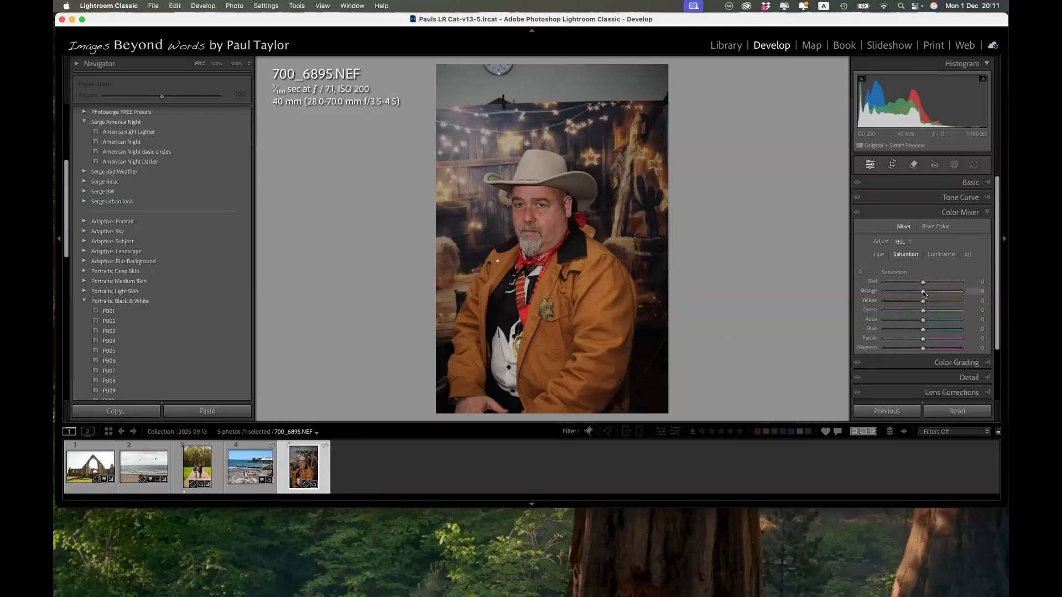
left_click_drag(923, 293, 903, 292)
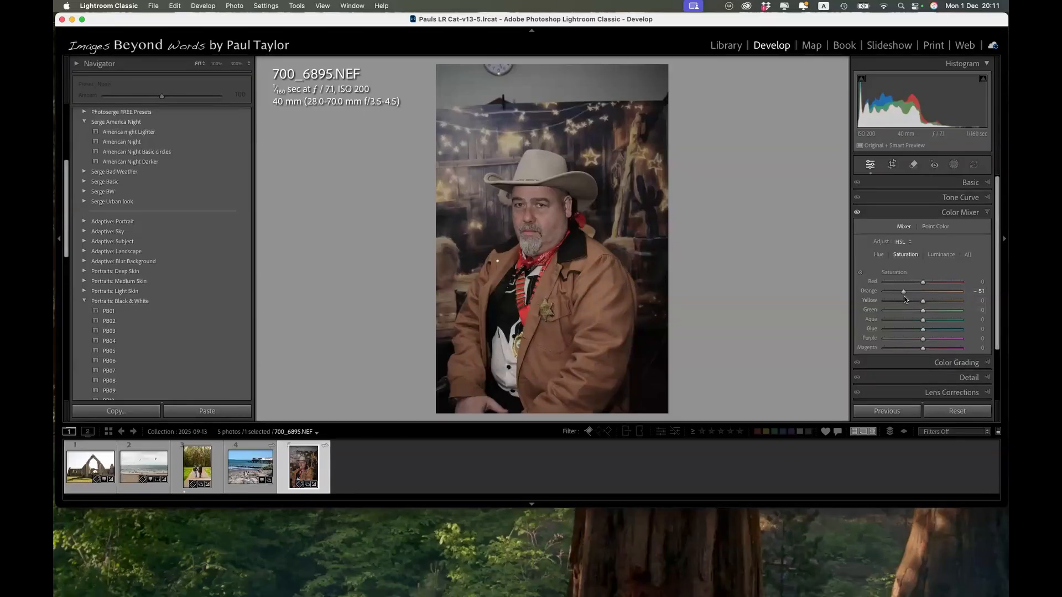
left_click_drag(904, 292, 924, 291)
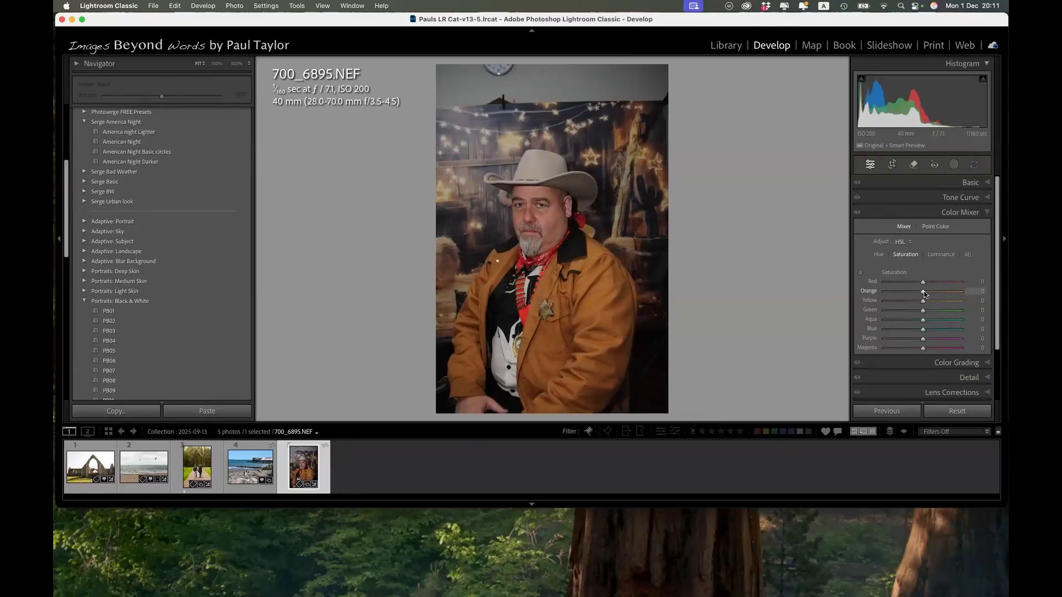
Convert the portrait to black and white and darken the orange tones, finishing the mix at Red +1, Orange -29 and Yellow -6.
left_click(949, 183)
left_click(943, 198)
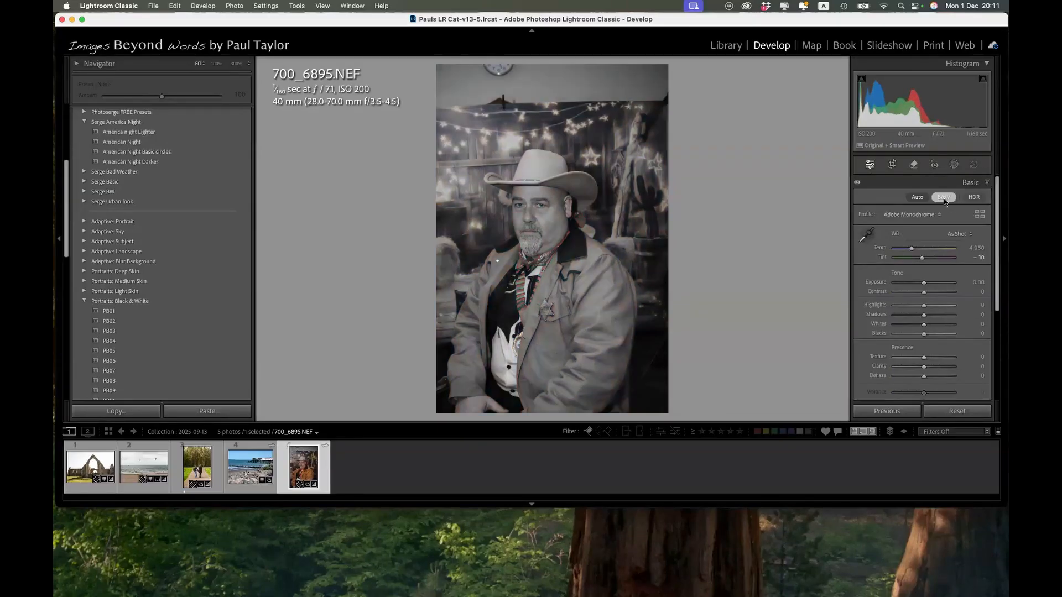
scroll(969, 296, "down", 1)
scroll(969, 297, "down", 5)
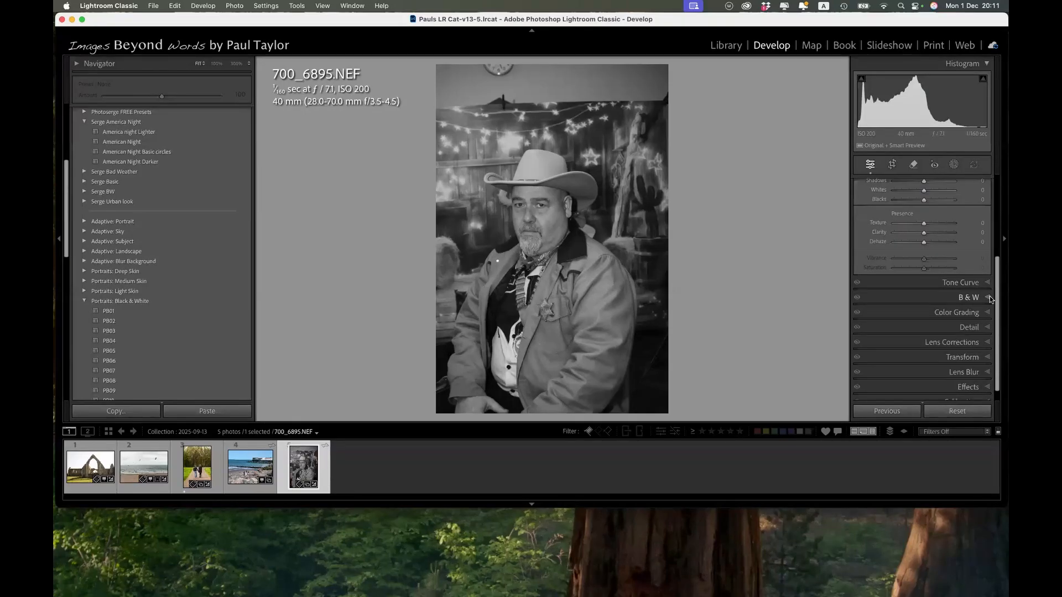
left_click(989, 298)
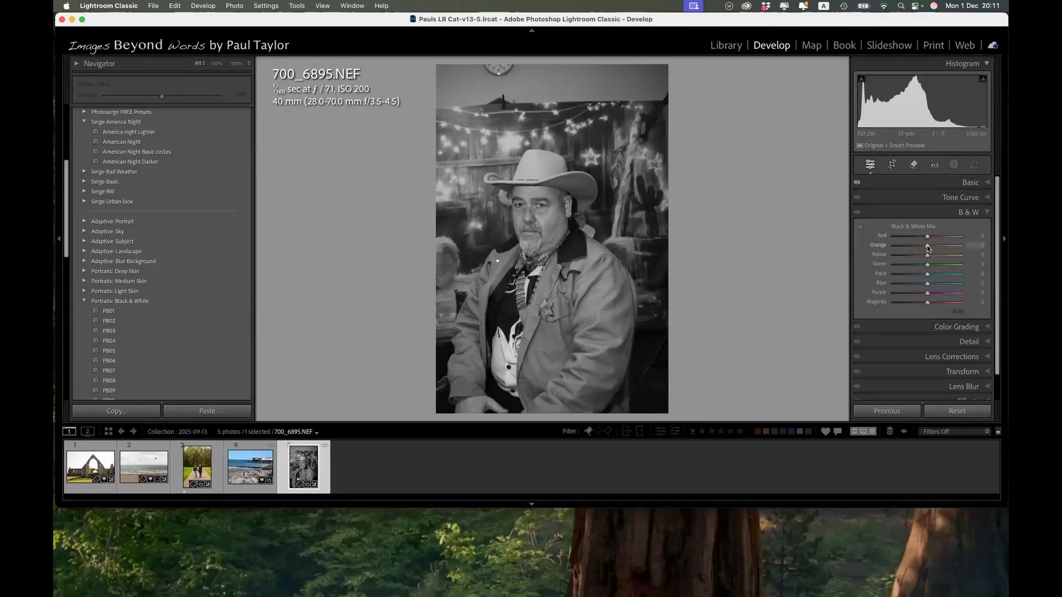
left_click_drag(928, 248, 920, 248)
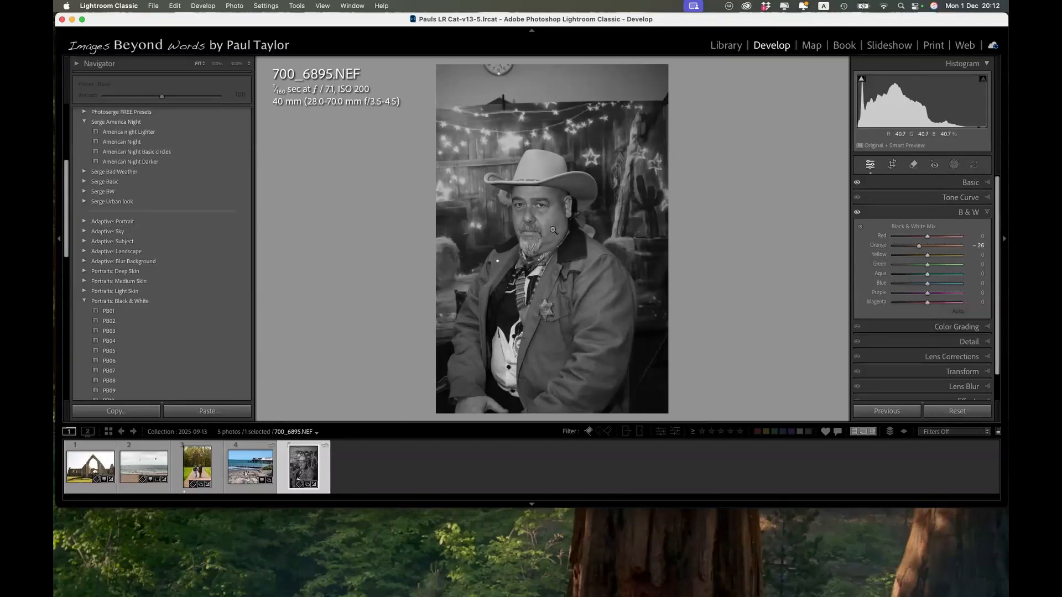
left_click(862, 229)
mouse_move(549, 221)
left_mouse_down()
mouse_move(549, 255)
mouse_move(549, 229)
left_mouse_up()
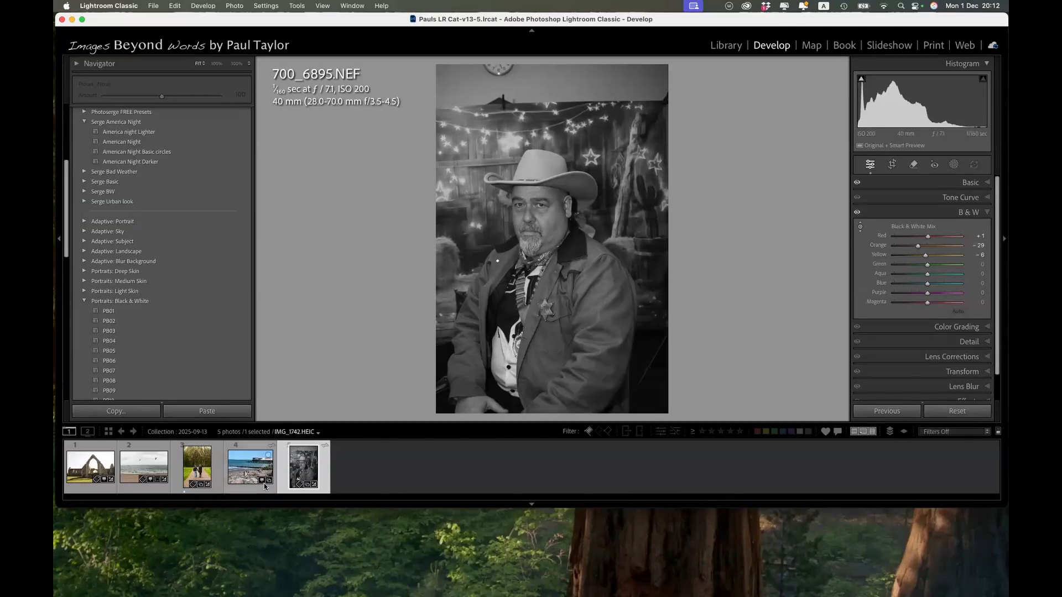
Convert the pier photo IMG_1742.HEIC to black and white and darken its sky with targeted adjustment to Blue -33, Aqua -2.
left_click(264, 486)
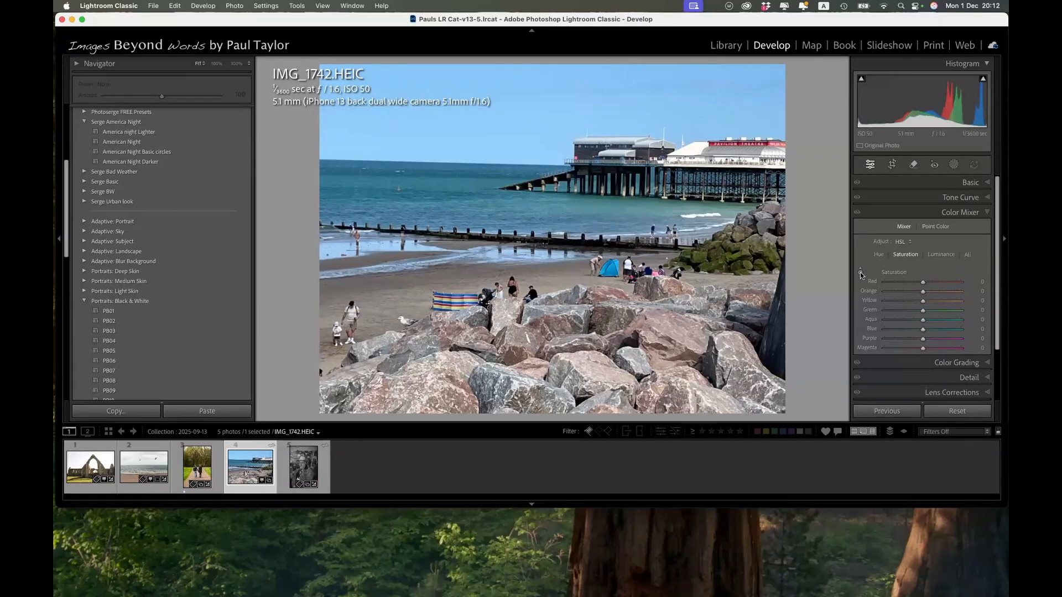
key("v")
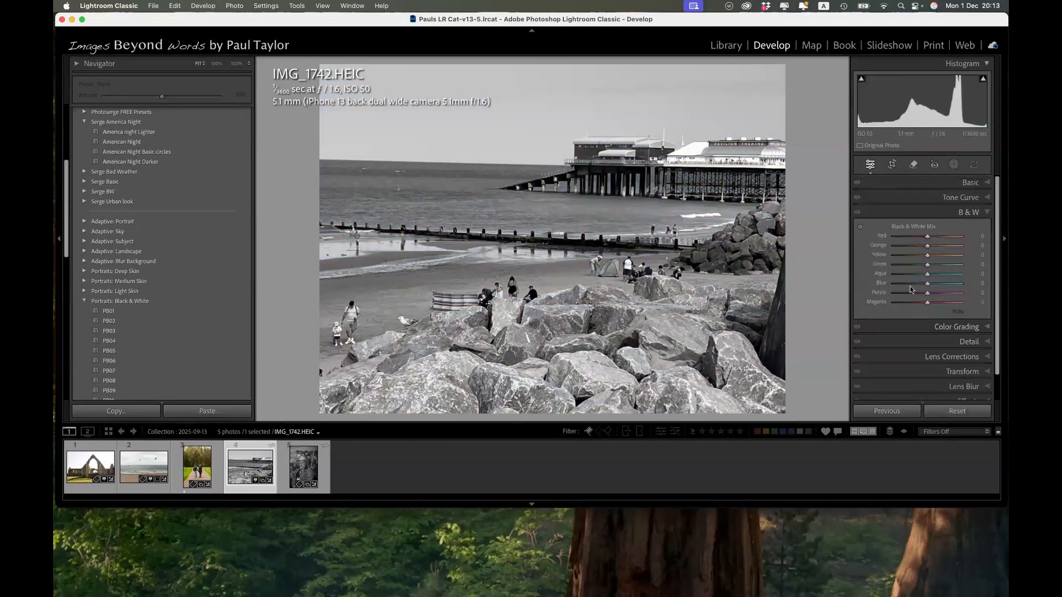
left_click(860, 226)
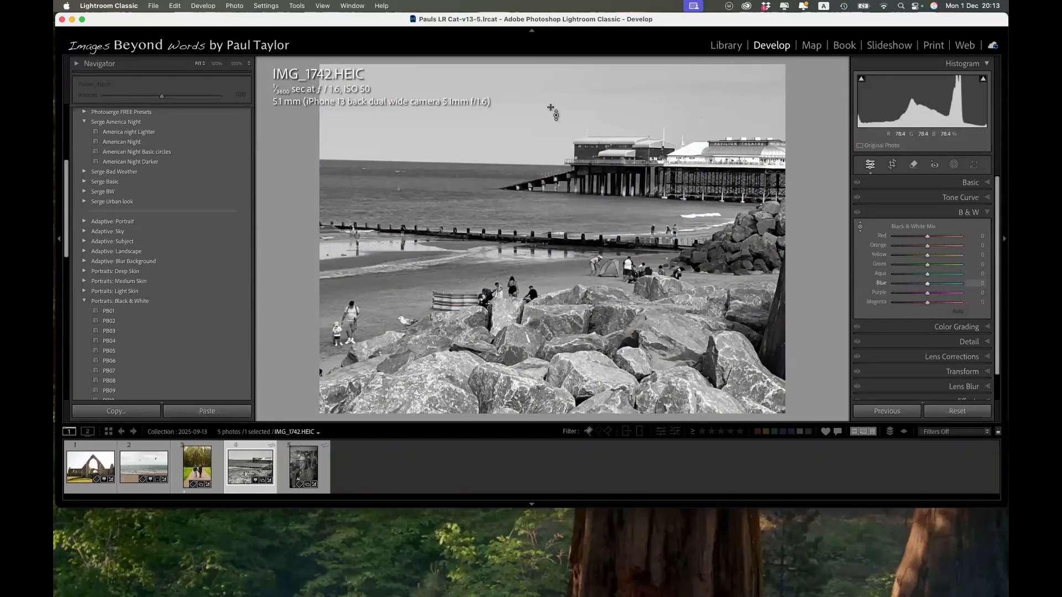
left_click_drag(551, 108, 551, 137)
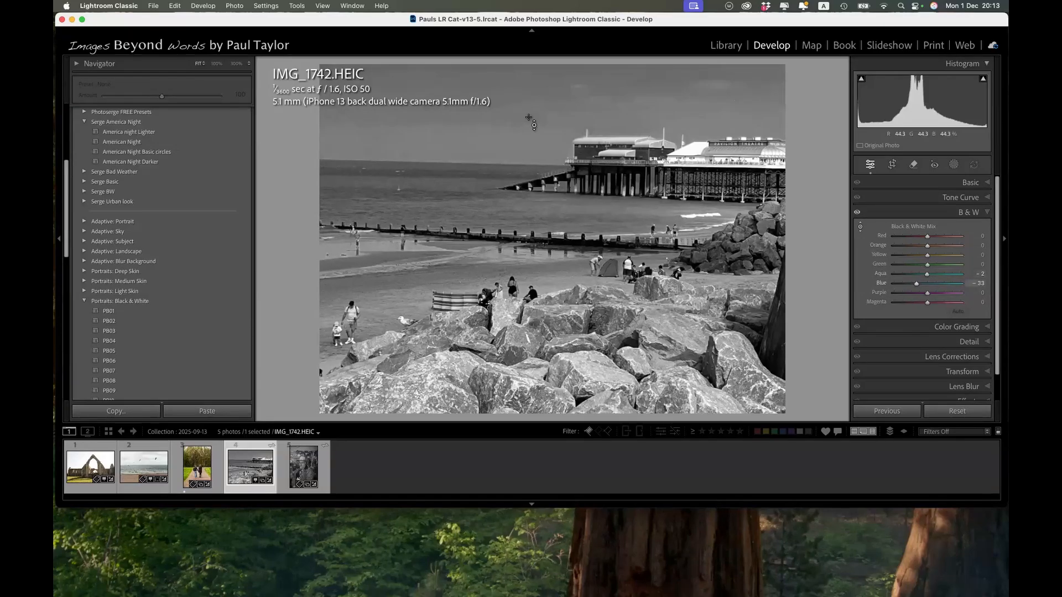
Darken the pier photo's warm and green tones in the B&W mix to Red -14, Orange -60, Yellow -88 and Green -33.
mouse_move(928, 236)
left_mouse_down()
mouse_move(952, 237)
mouse_move(918, 244)
left_mouse_up()
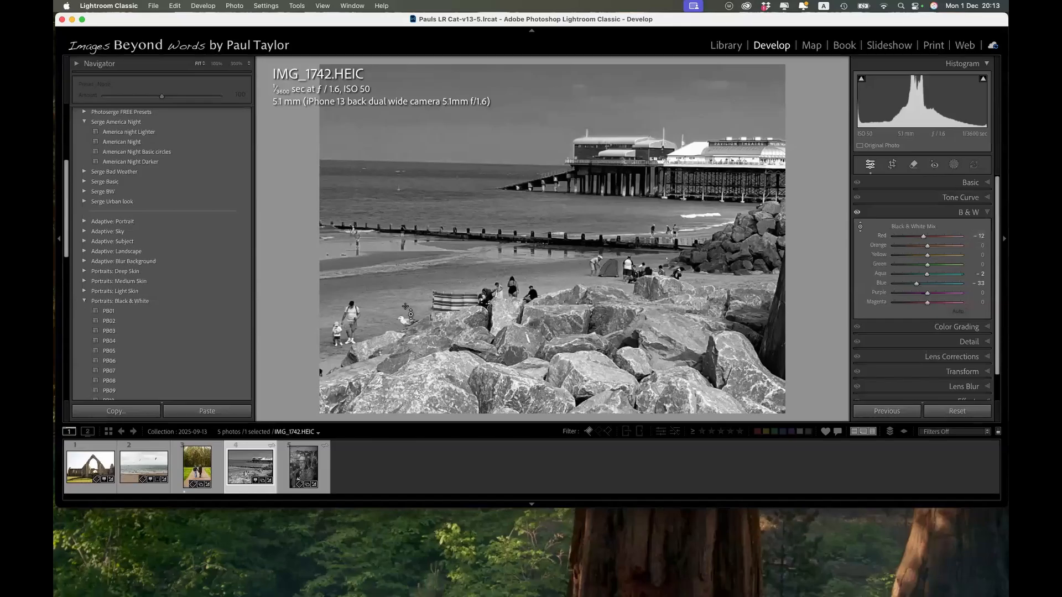
left_click_drag(405, 297, 405, 325)
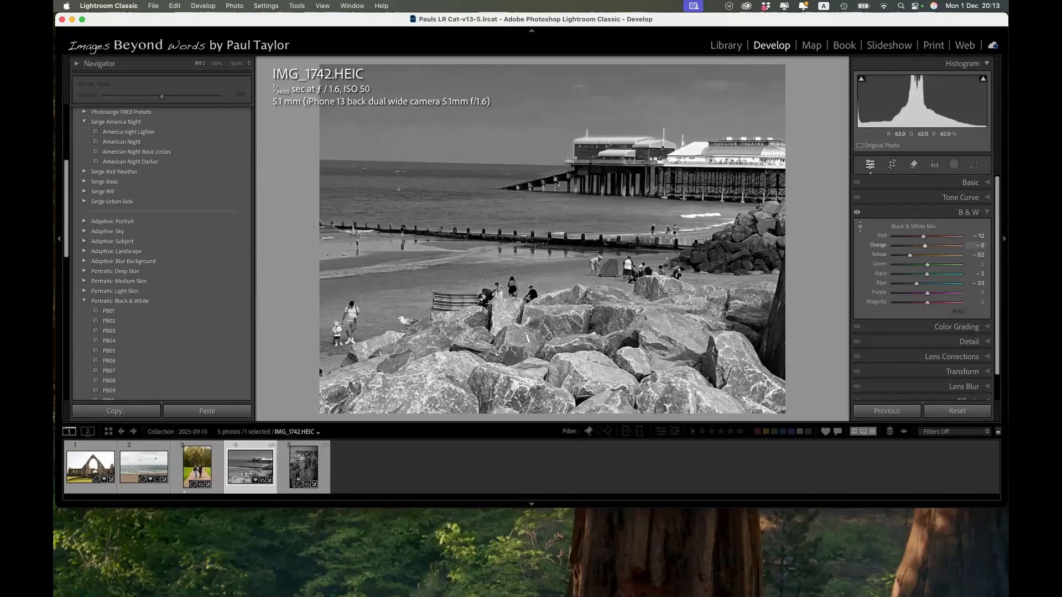
mouse_move(676, 338)
left_mouse_down()
mouse_move(675, 362)
mouse_move(679, 340)
left_mouse_up()
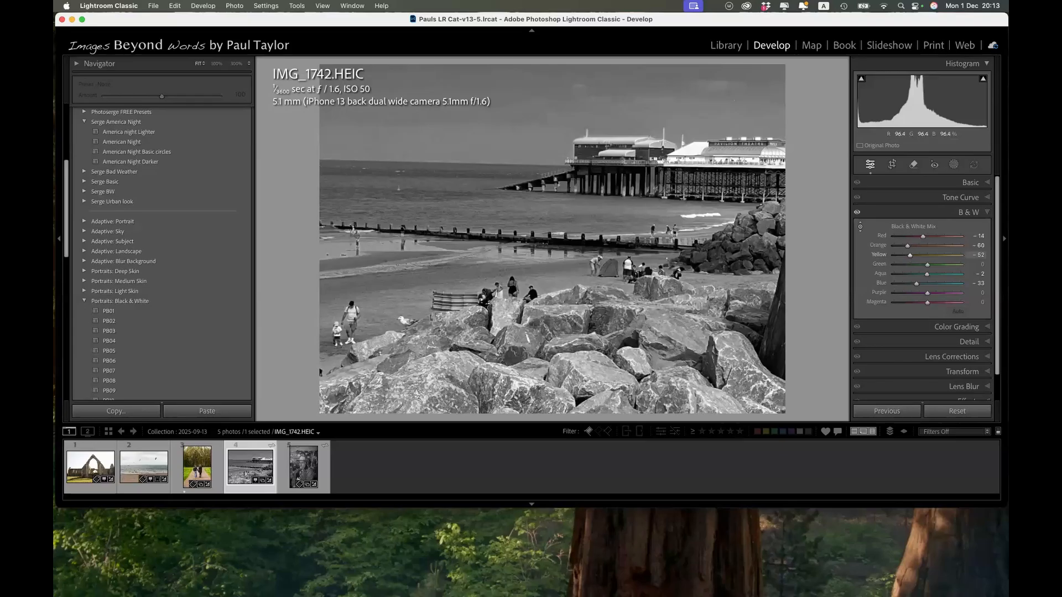
left_click_drag(689, 148, 689, 164)
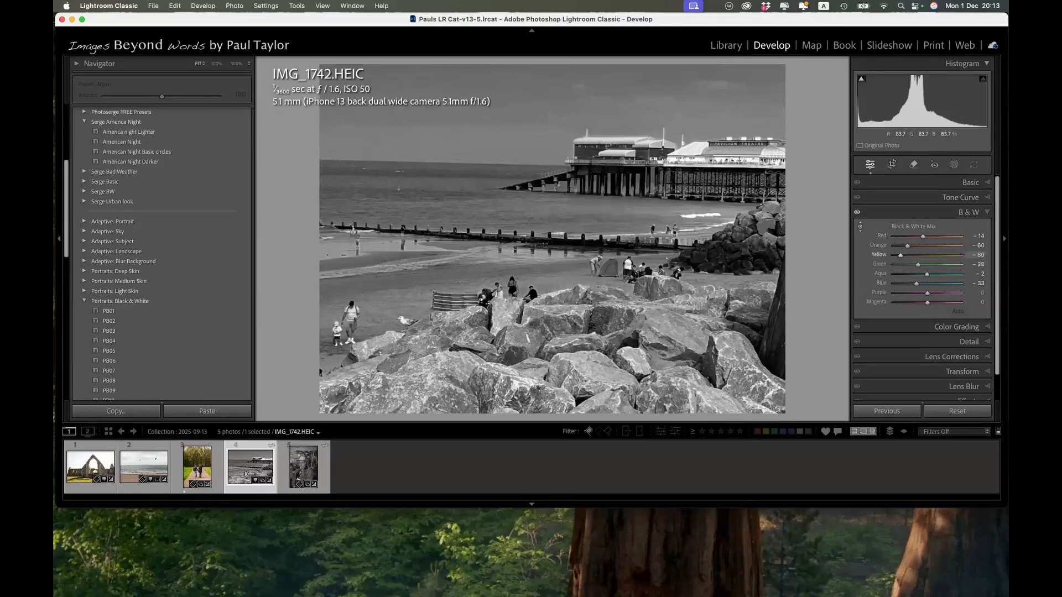
left_click_drag(770, 149, 770, 155)
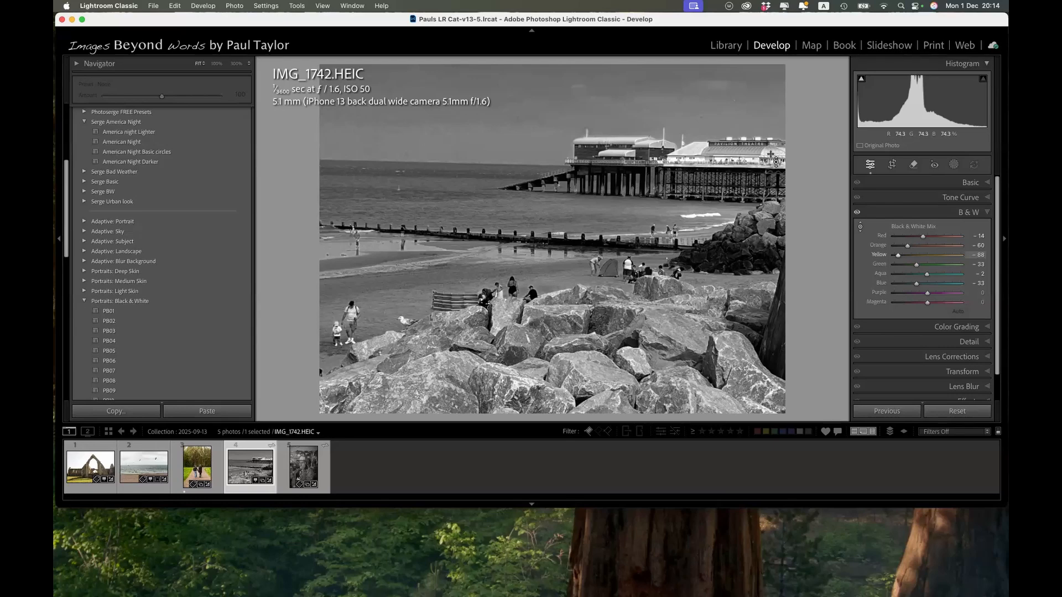
Review the pier photo's Basic adjustments and return to its B&W mix.
left_click(988, 183)
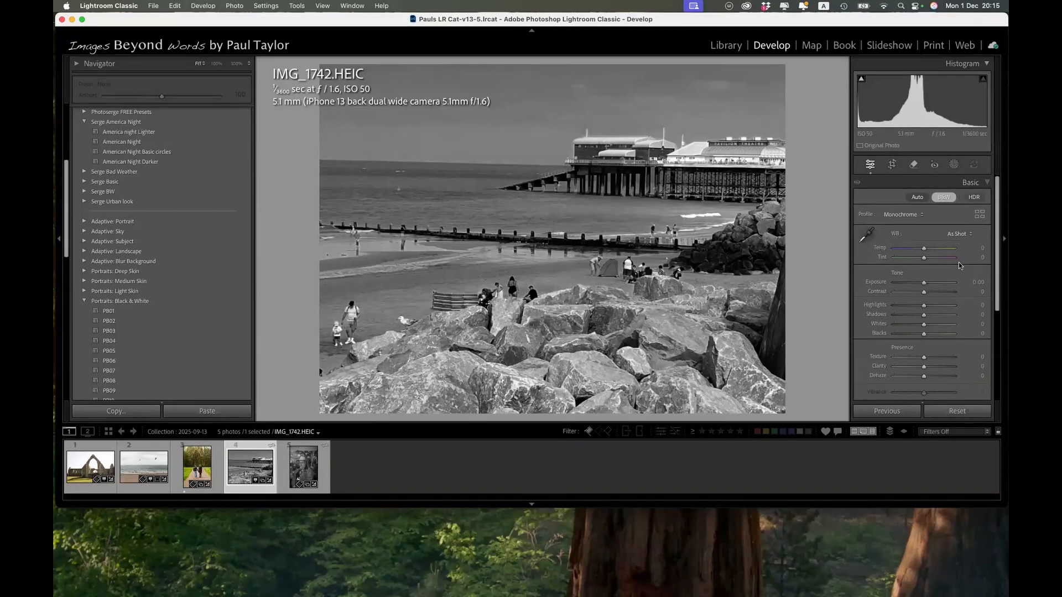
scroll(959, 266, "down", 5)
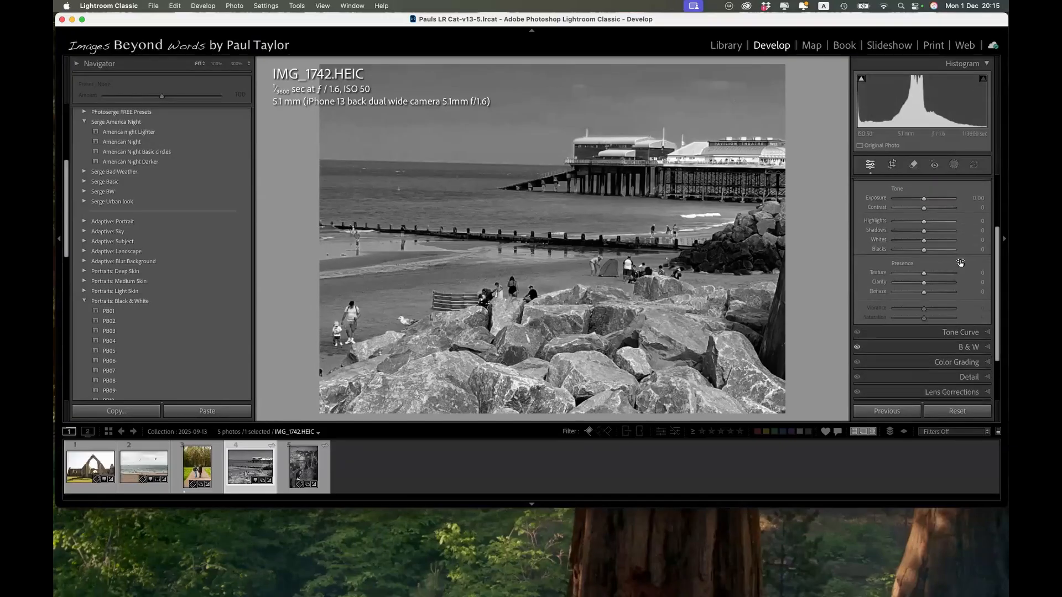
scroll(960, 263, "down", 1)
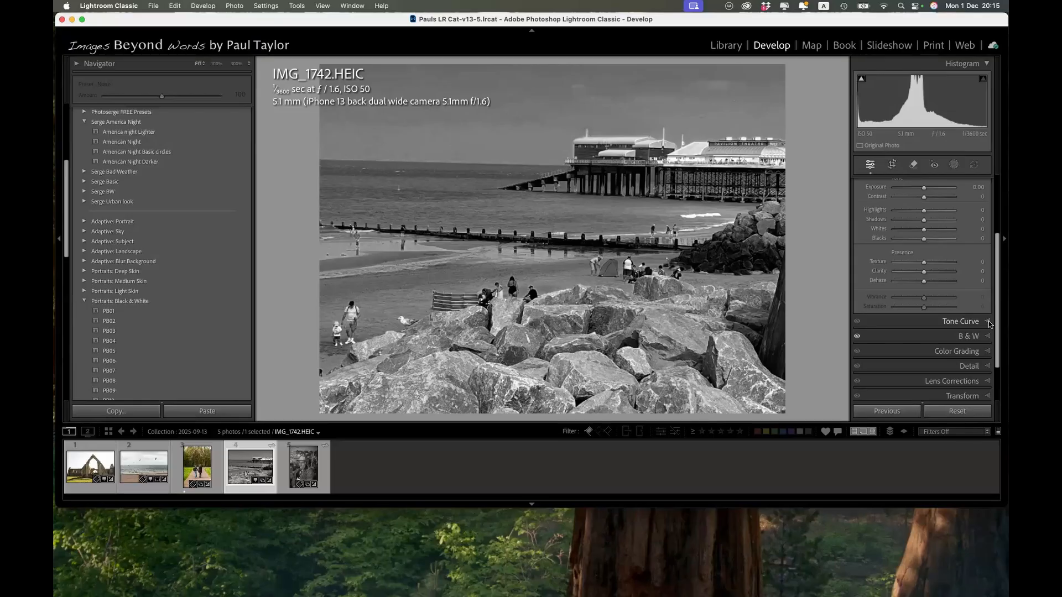
left_click(987, 336)
Turn off Solo Mode, expand Color Grading, Lens Corrections and Transform together, and restore Solo Mode.
right_click(983, 331)
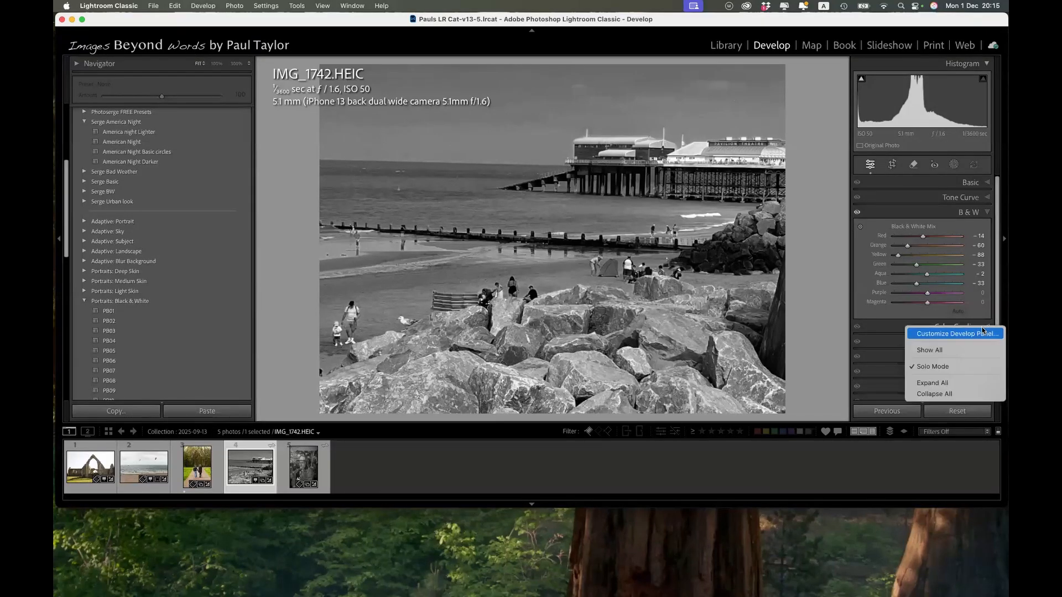
left_click(946, 366)
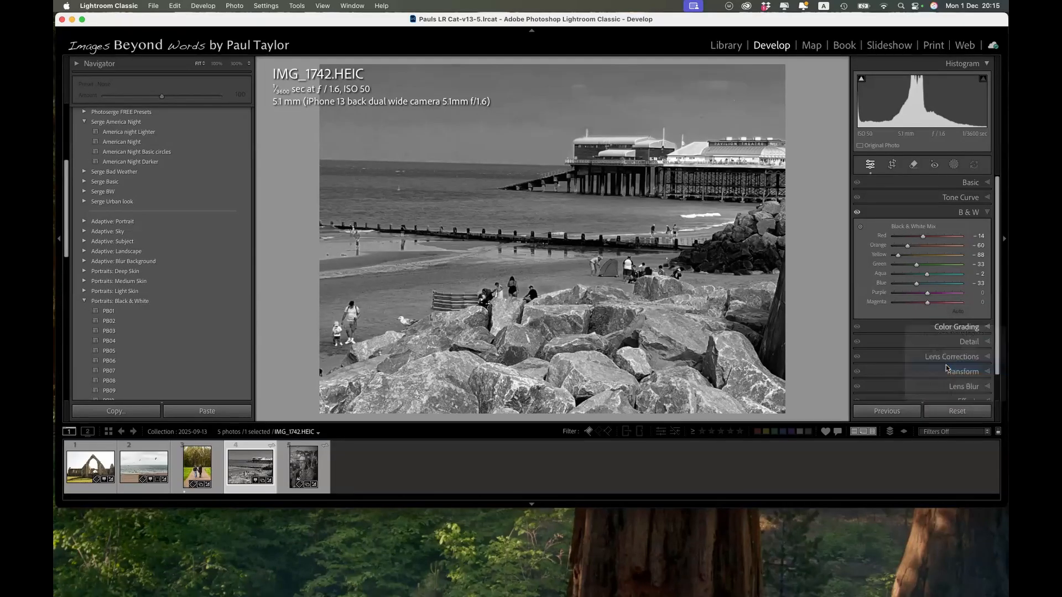
left_click(987, 327)
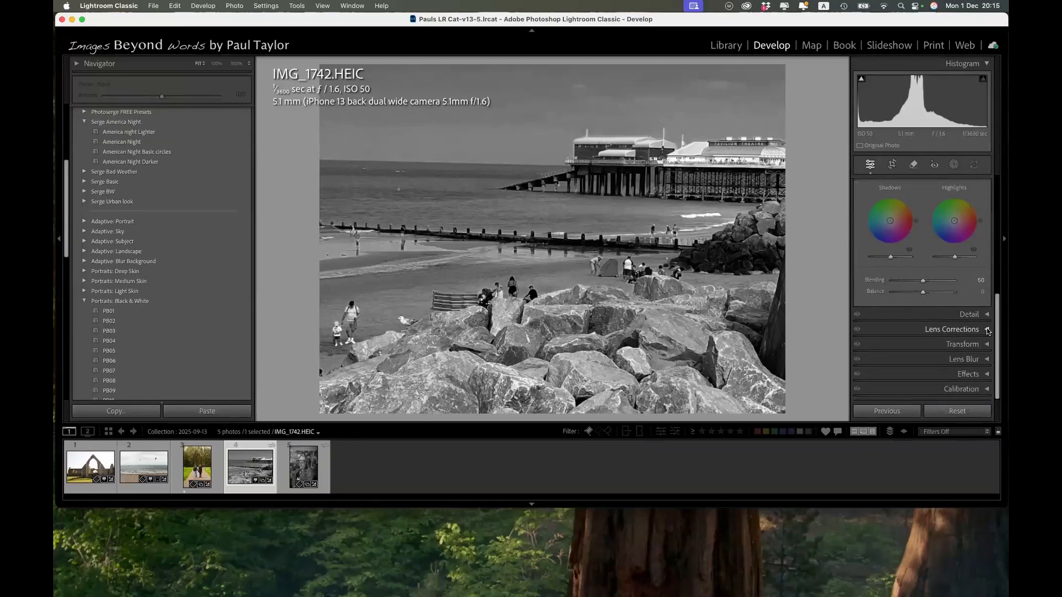
left_click(975, 329)
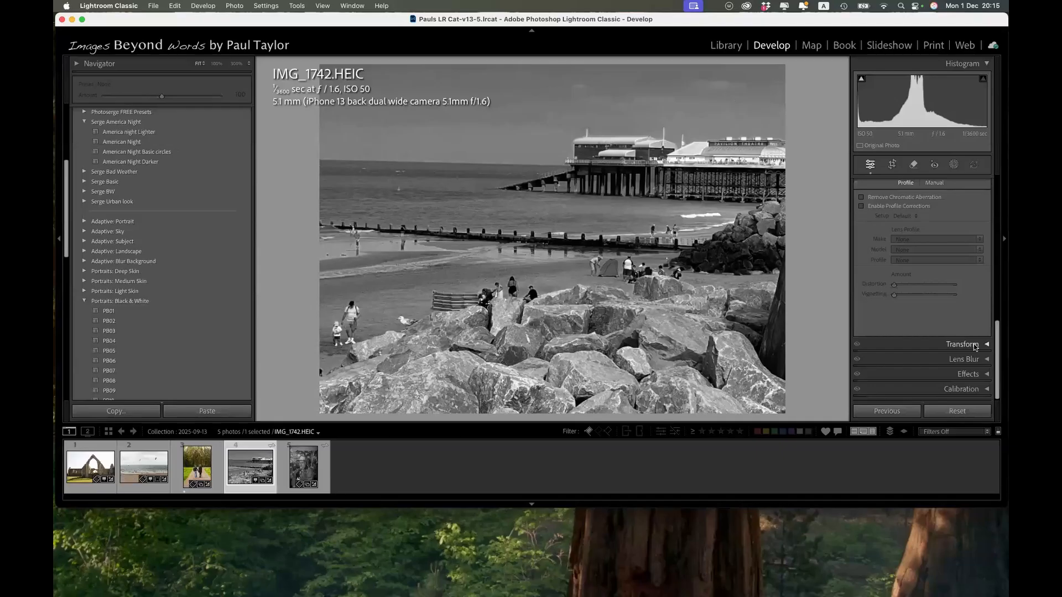
left_click(975, 345)
left_click(937, 222)
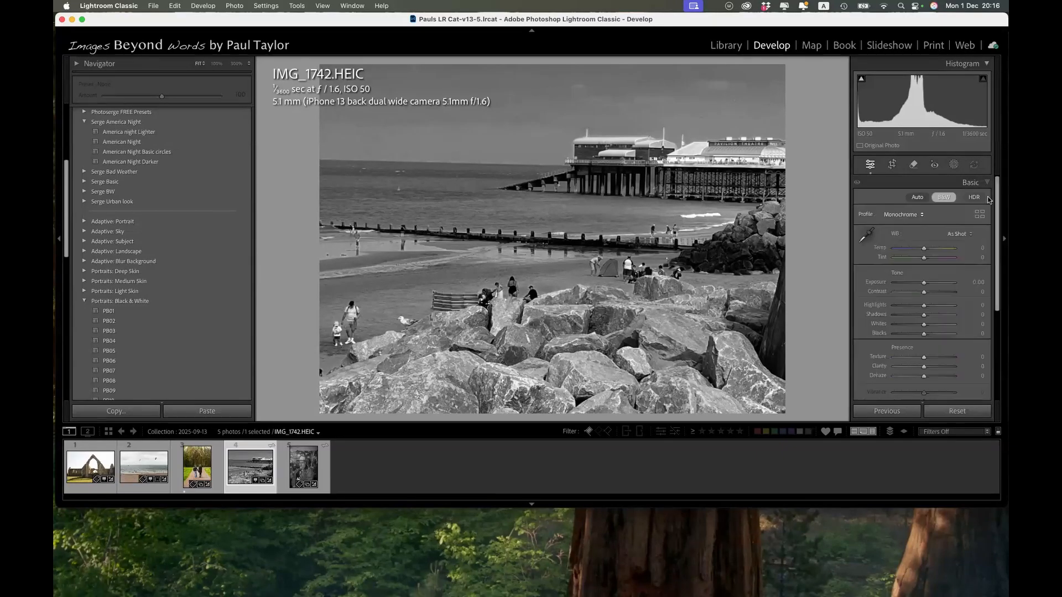
Switch the pier photo's expanded adjustments from Basic to B&W and Tone Curve with Solo Mode on.
left_click(989, 212)
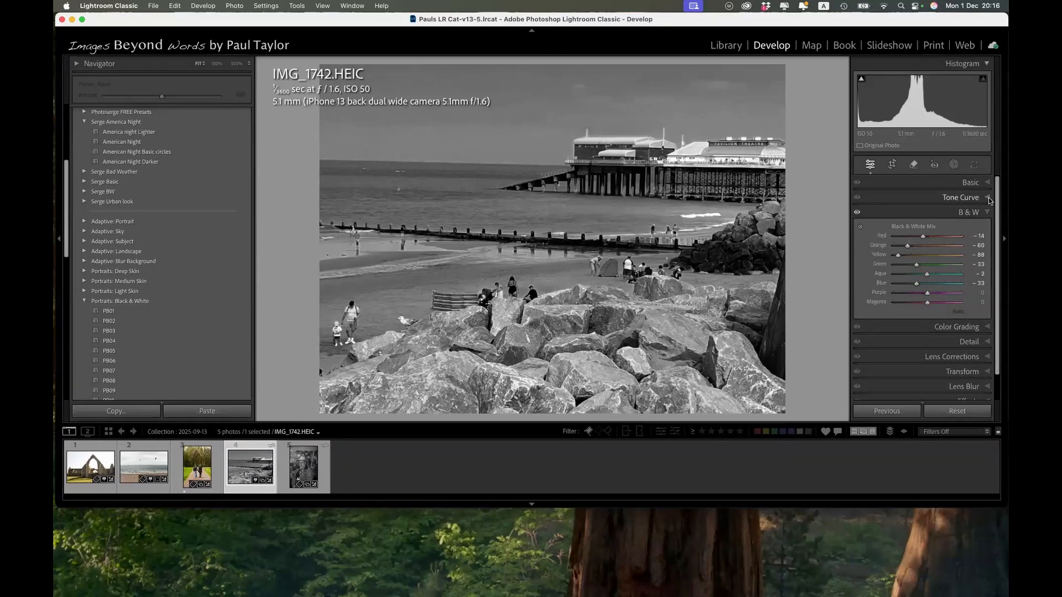
left_click(987, 197)
left_click(989, 373)
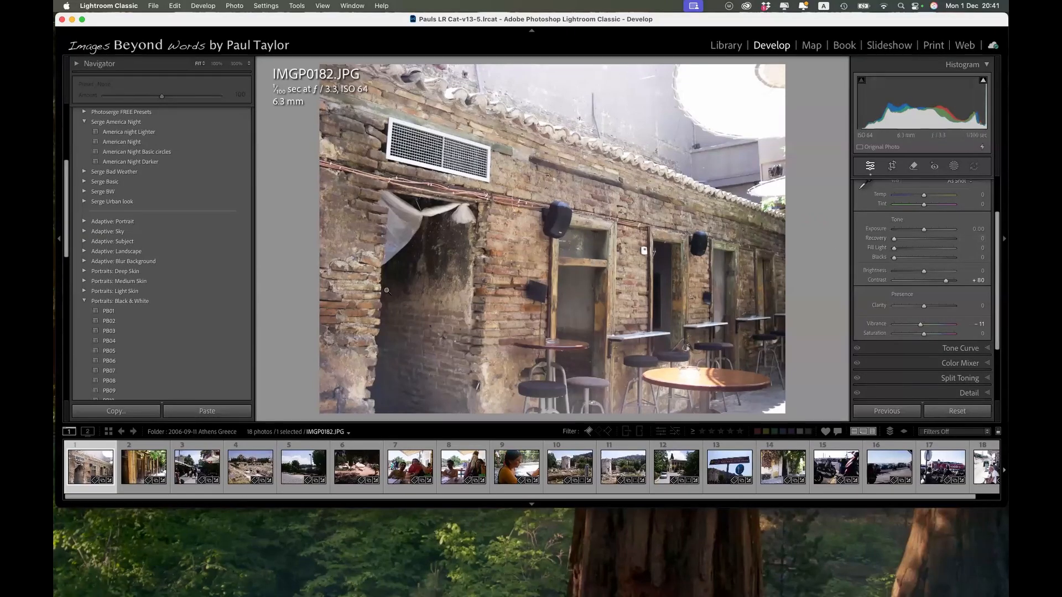
Adjust the tone of the Athens photo IMGP0182.JPG to Exposure -0.30, Recovery 43 and Fill Light 18.
left_click(722, 47)
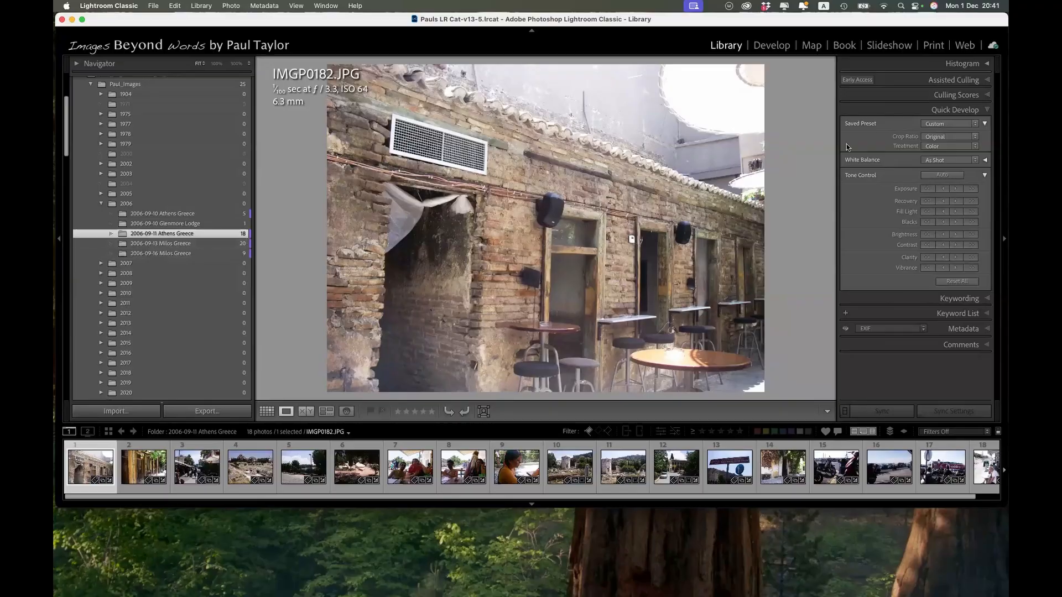
left_click(785, 51)
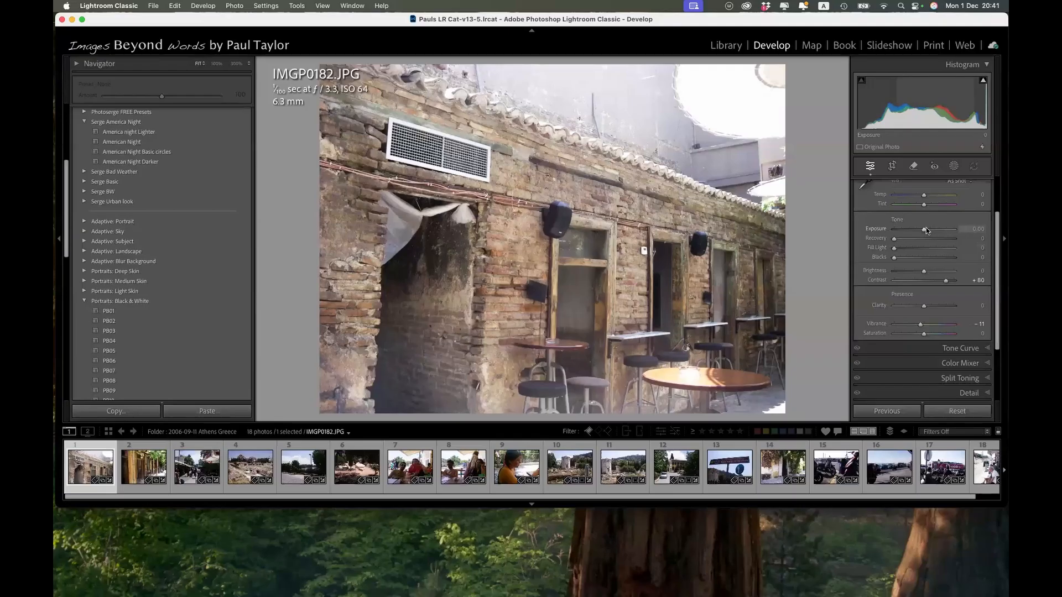
left_click_drag(928, 229, 920, 229)
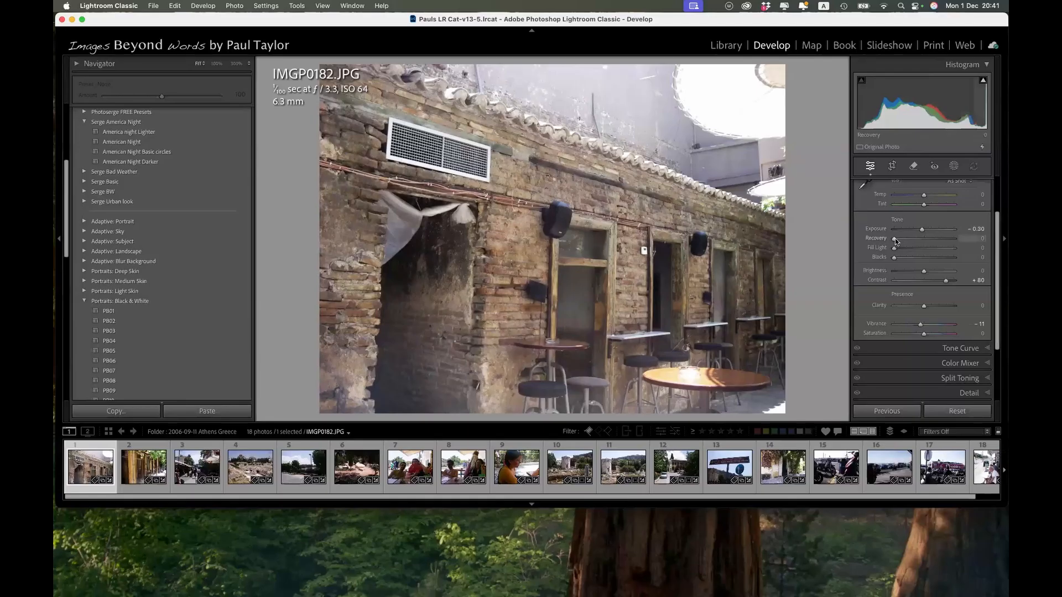
left_click_drag(895, 238, 920, 238)
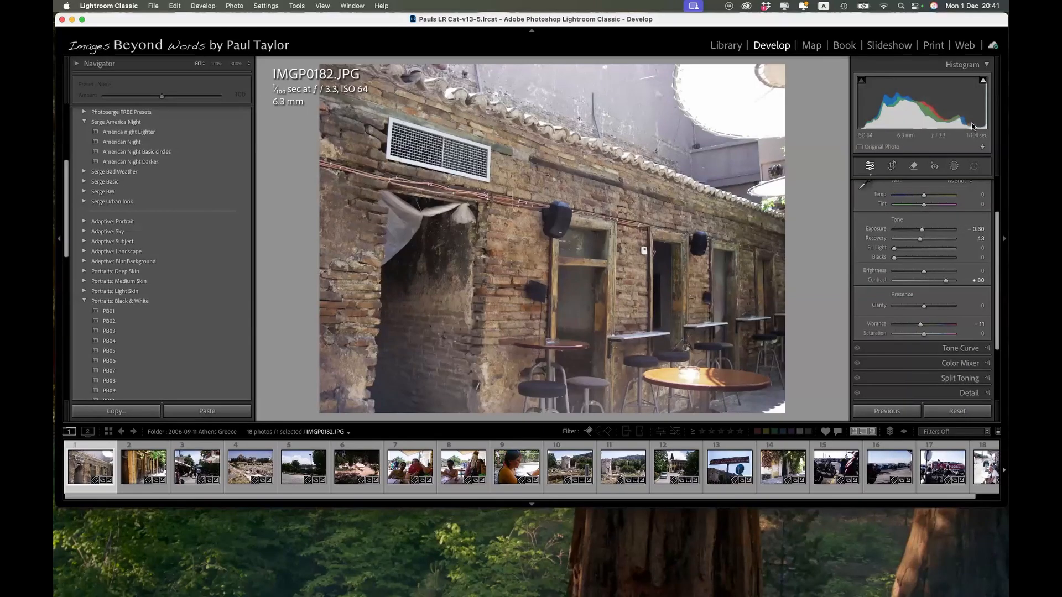
left_click_drag(894, 248, 913, 246)
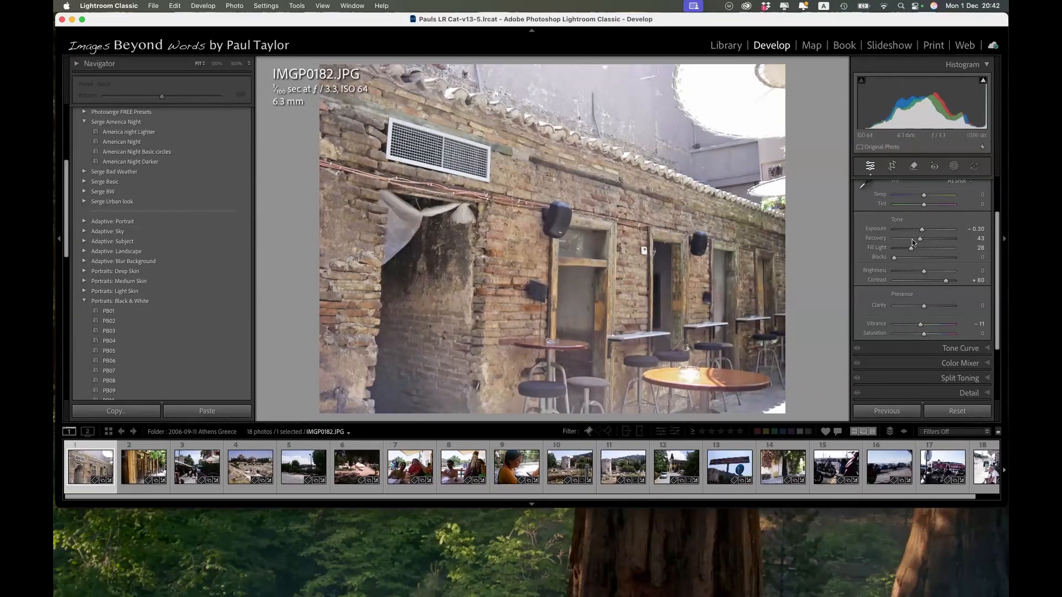
left_click_drag(911, 247, 904, 247)
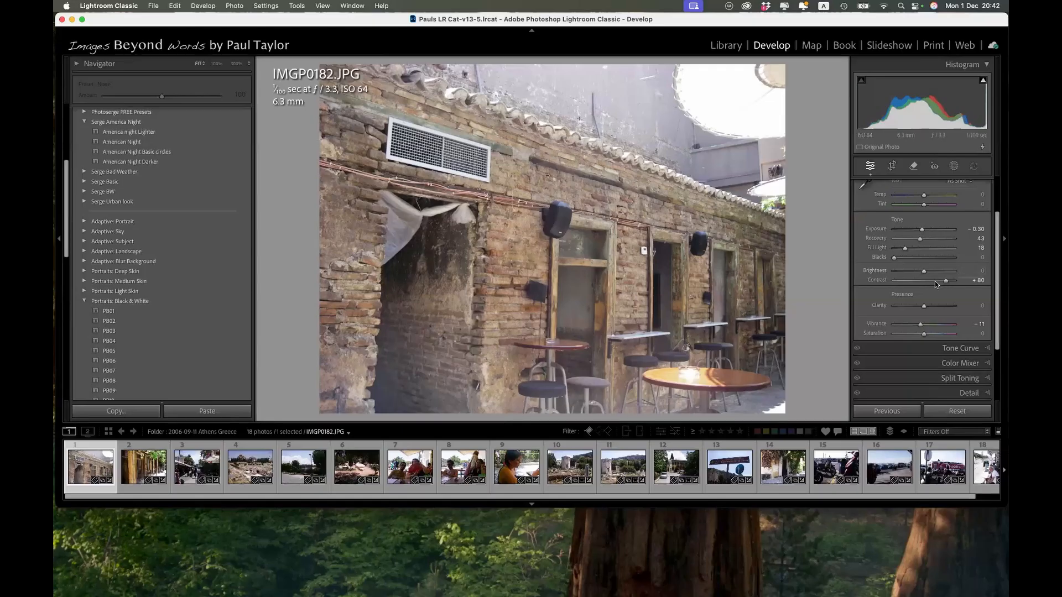
Update the Athens photo's Calibration process to Version 6 (Current) and review the Basic adjustments it provides.
scroll(938, 285, "down", 2)
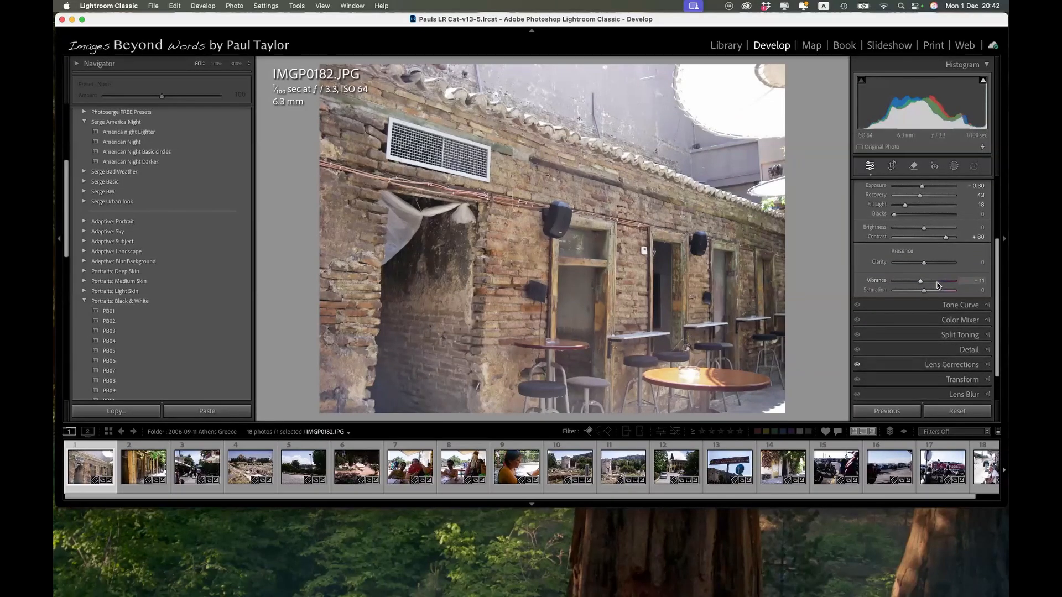
scroll(938, 285, "down", 2)
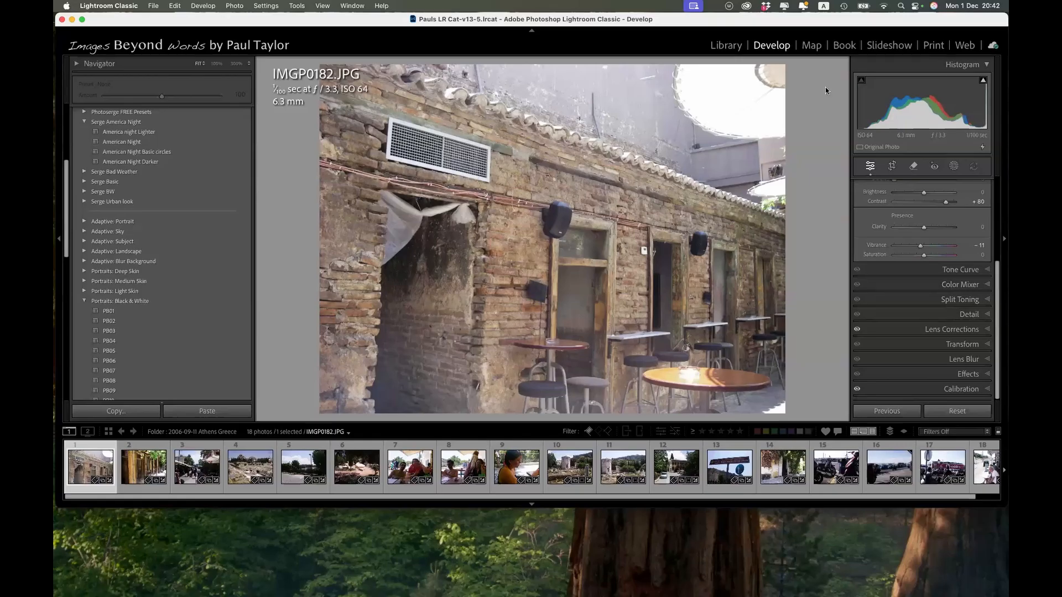
left_click(990, 388)
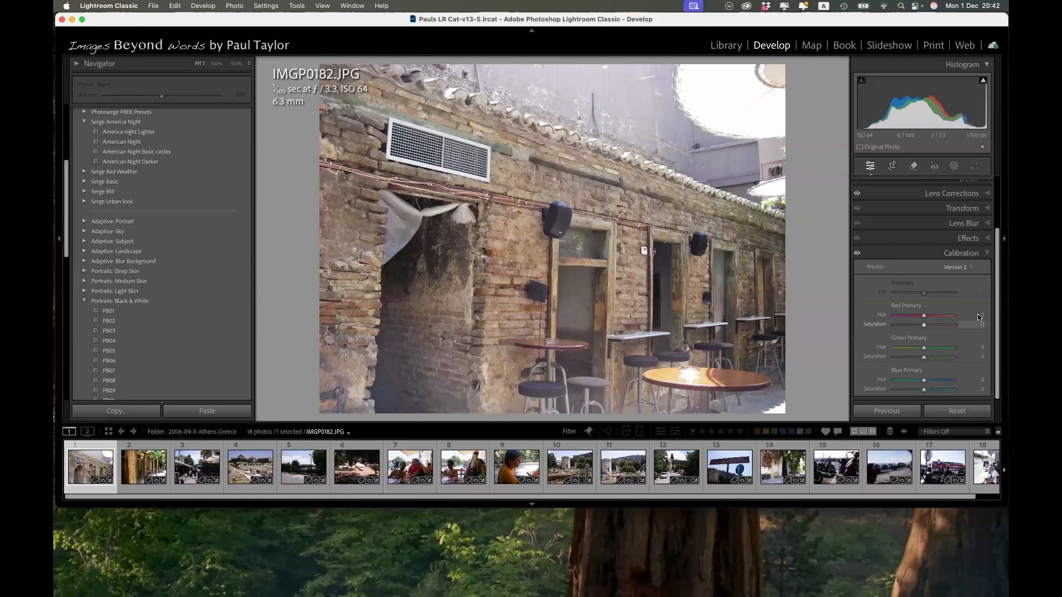
left_click(972, 268)
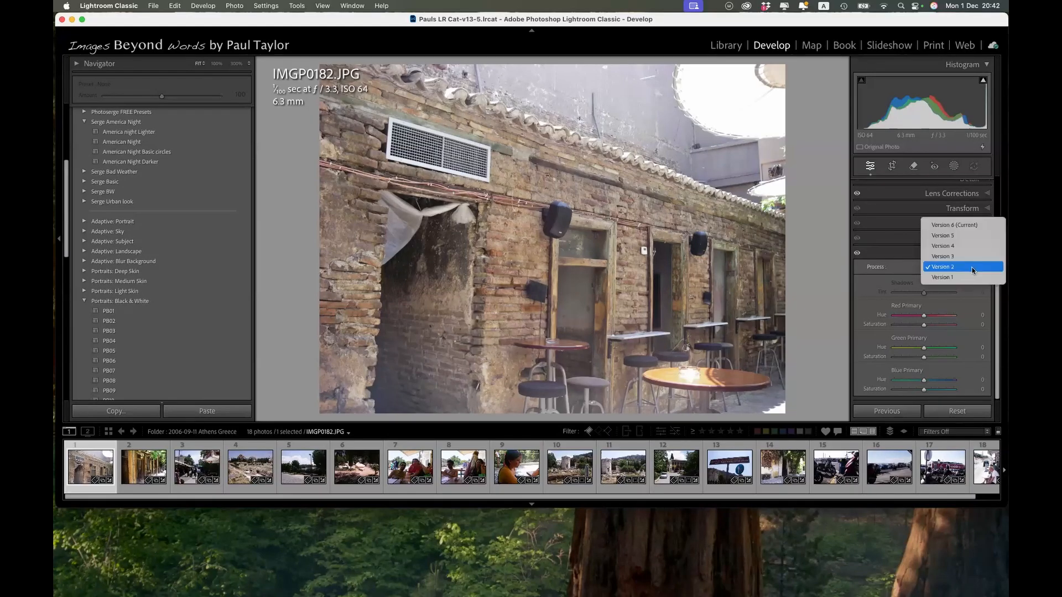
left_click(939, 226)
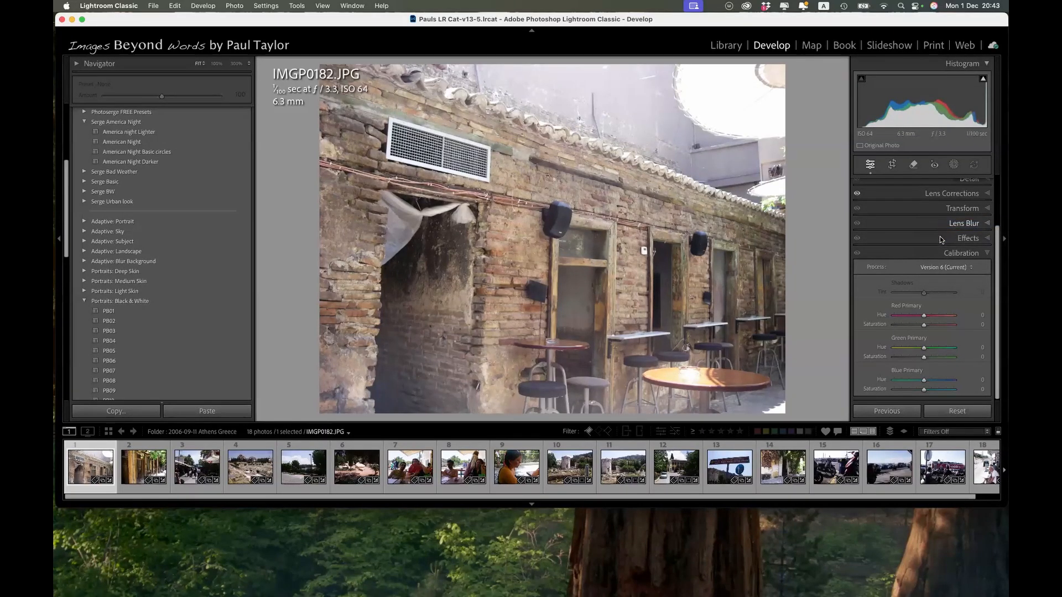
scroll(964, 219, "up", 15)
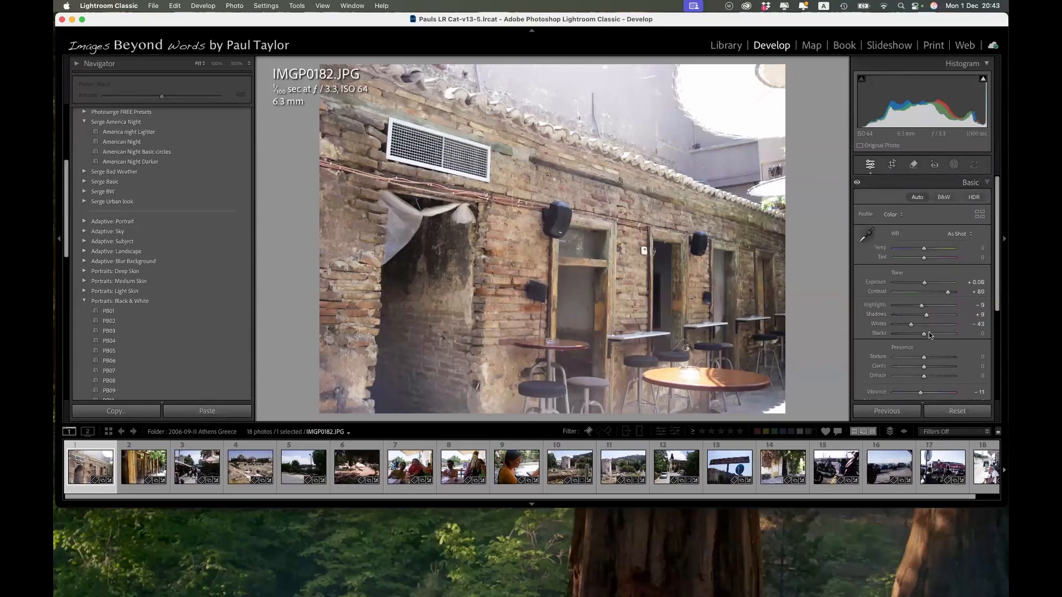
scroll(930, 329, "down", 5)
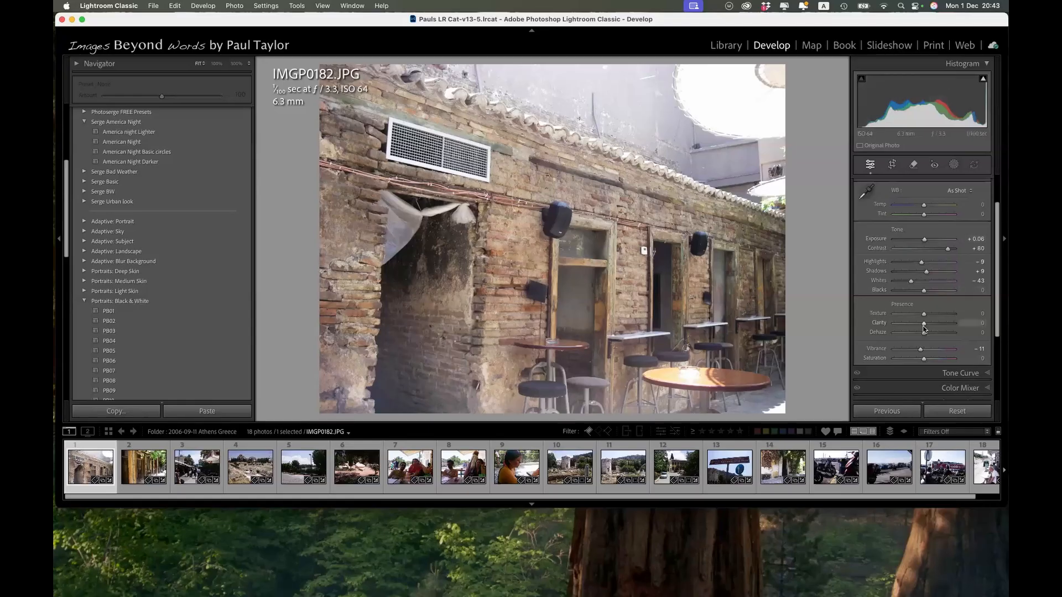
scroll(946, 362, "down", 5)
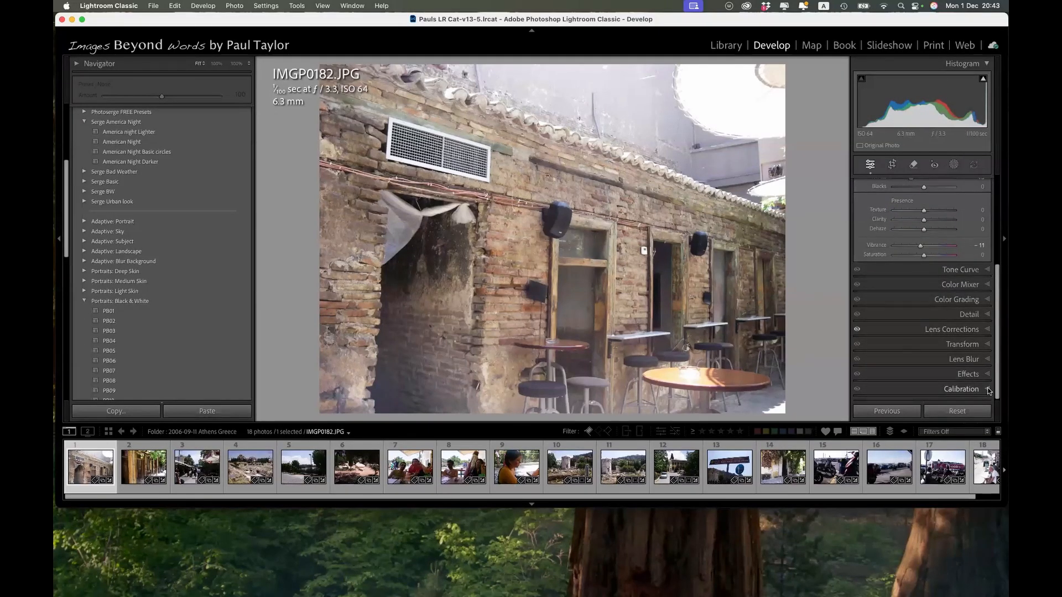
Try a Red Primary hue shift and +100 saturation in the Athens photo's Calibration, resetting each, and close Calibration.
left_click(989, 390)
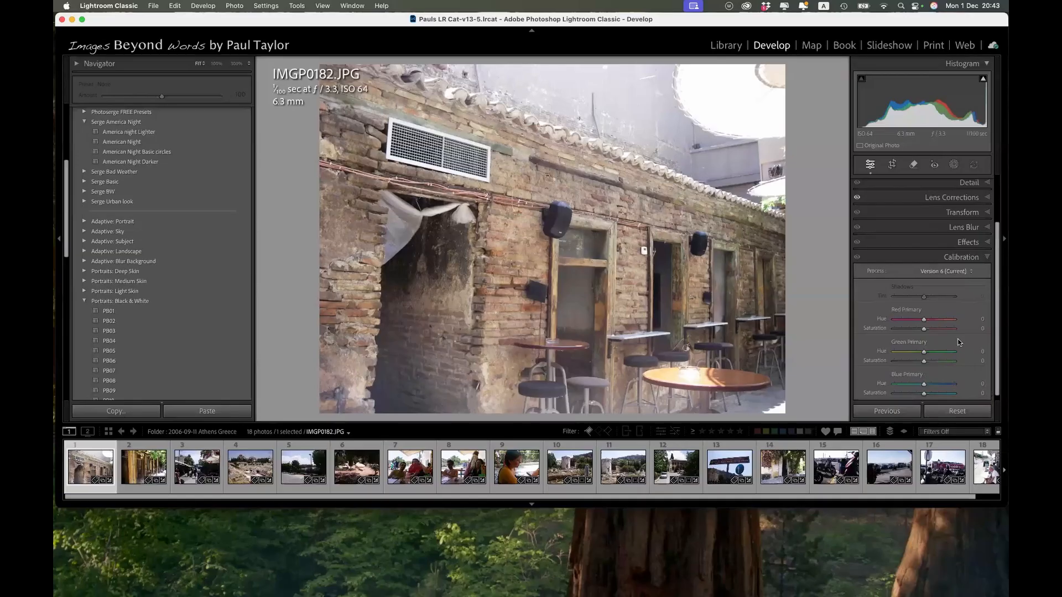
scroll(959, 343, "down", 1)
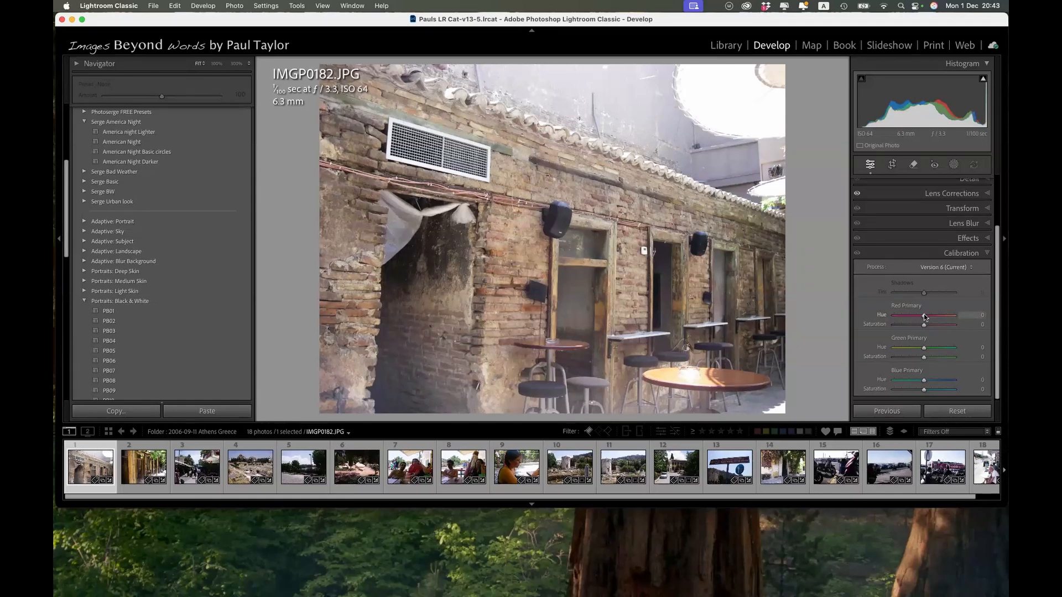
left_click_drag(925, 317, 970, 308)
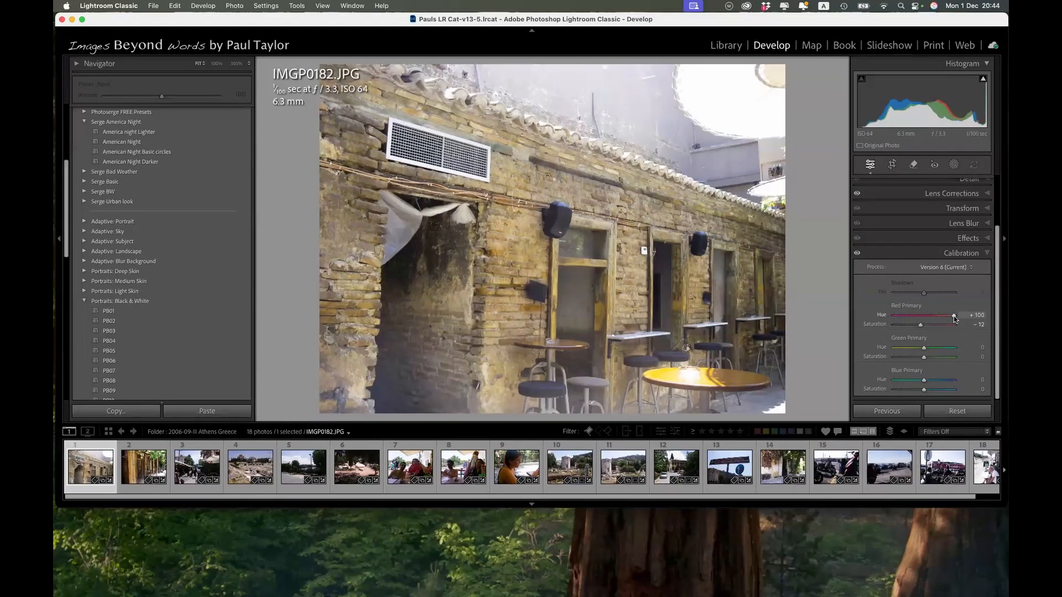
double_click(924, 318)
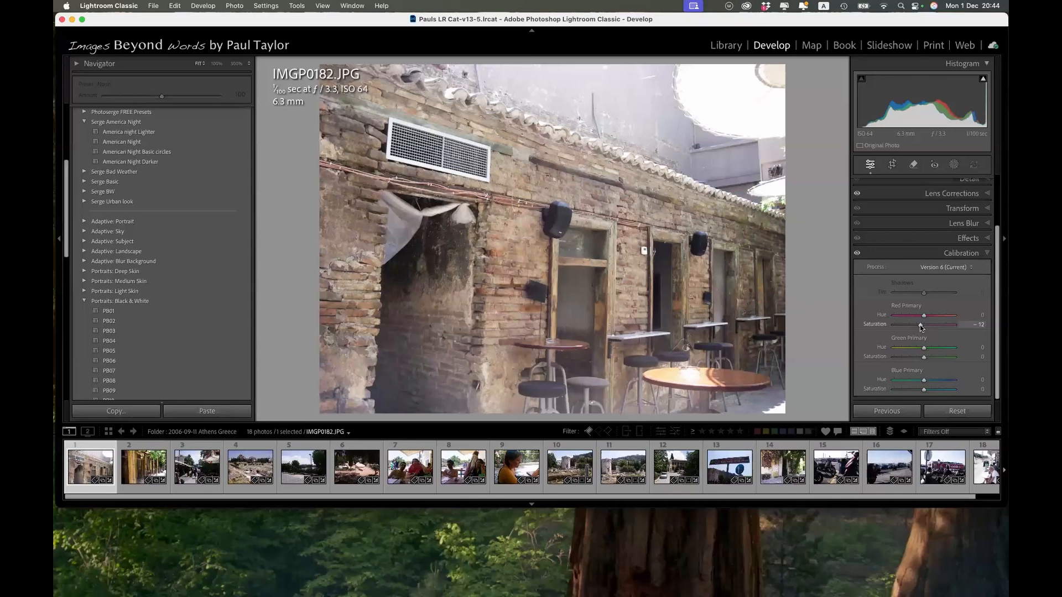
left_click_drag(920, 324, 967, 325)
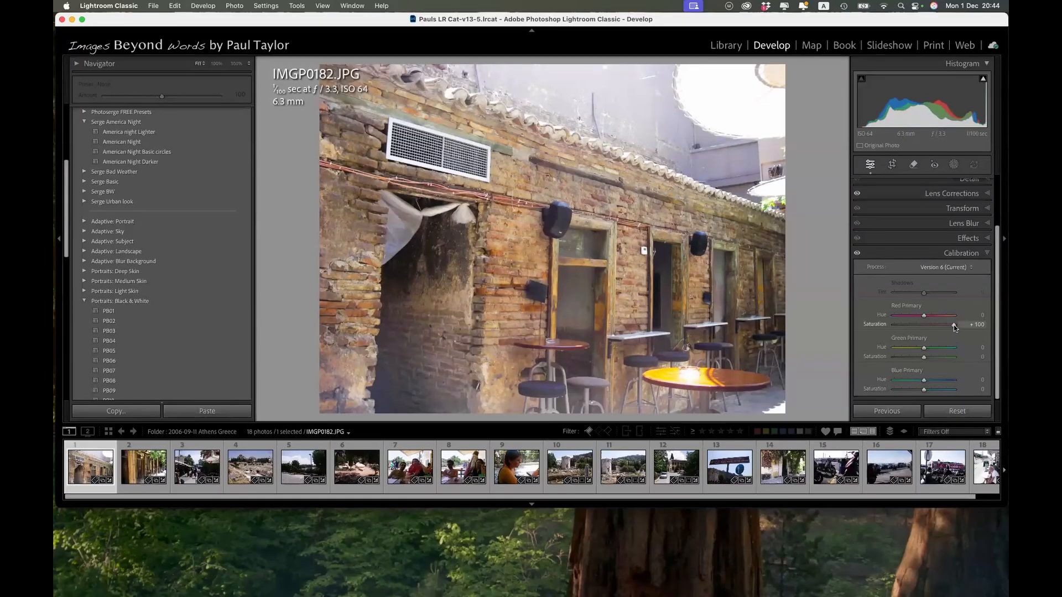
double_click(953, 324)
scroll(914, 349, "up", 1)
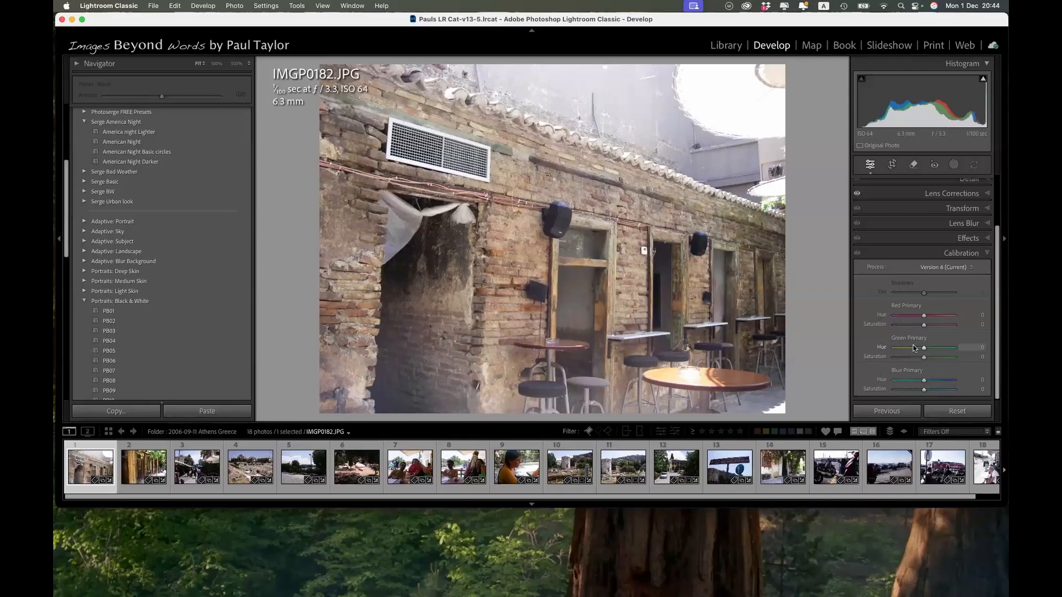
left_click(964, 253)
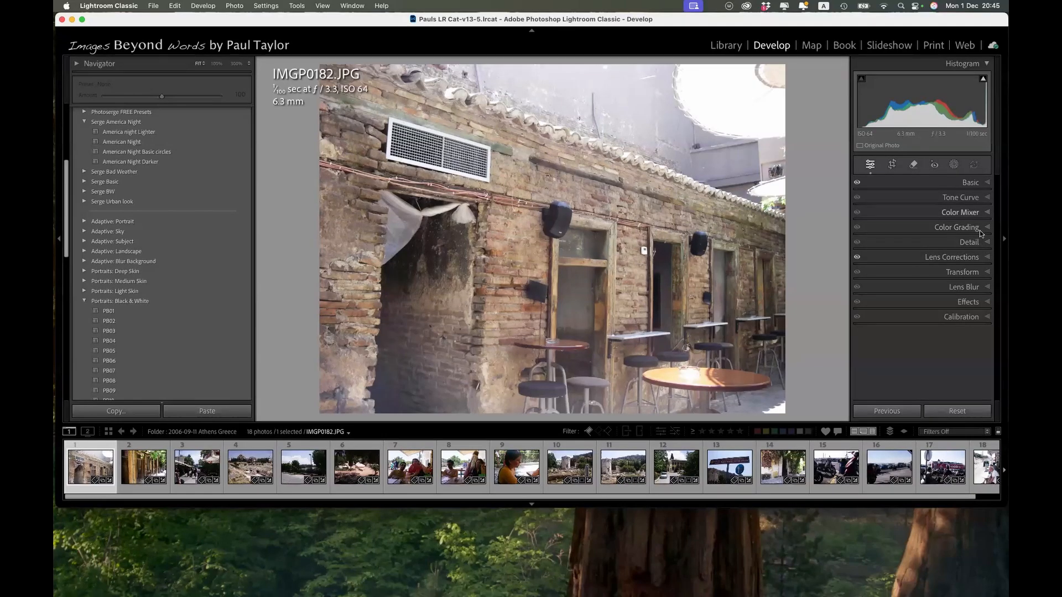
Sharpen the Athens photo with Amount 84 and Masking 39, previewing the edge mask while adjusting.
left_click(972, 243)
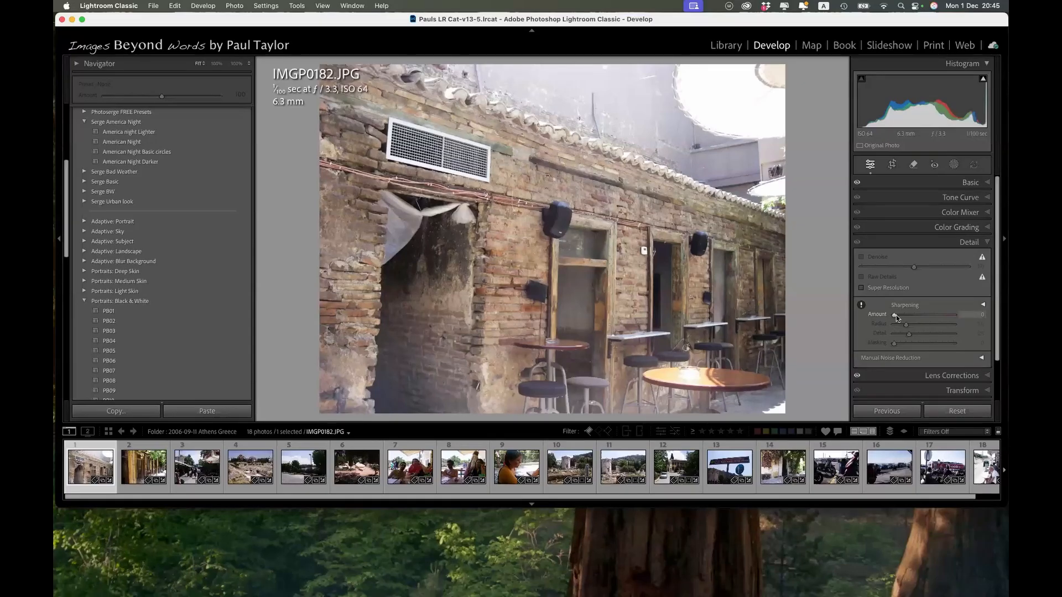
left_click_drag(895, 314, 928, 316)
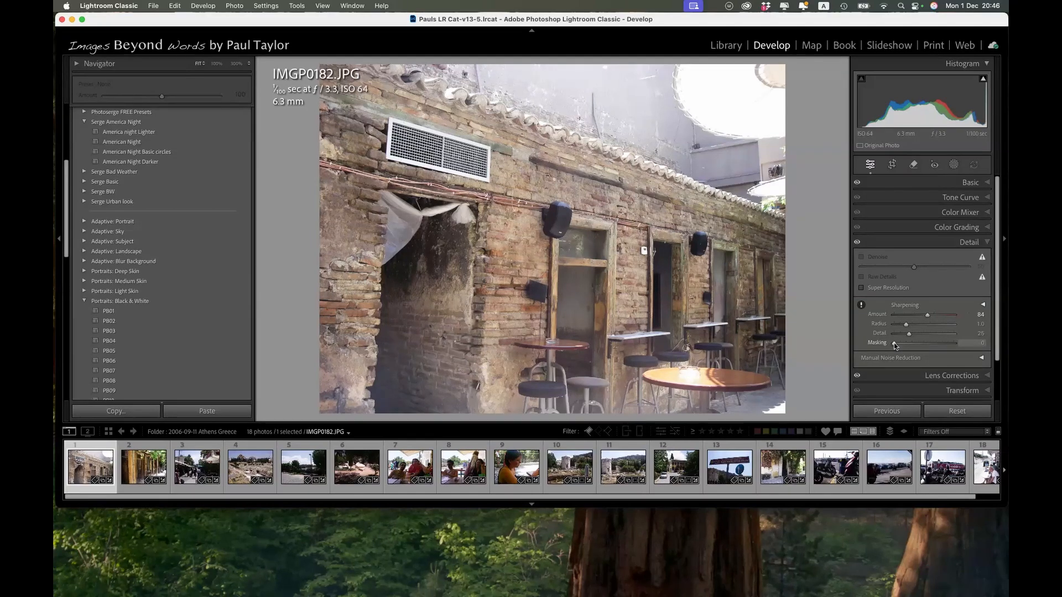
left_click_drag(893, 343, 906, 344)
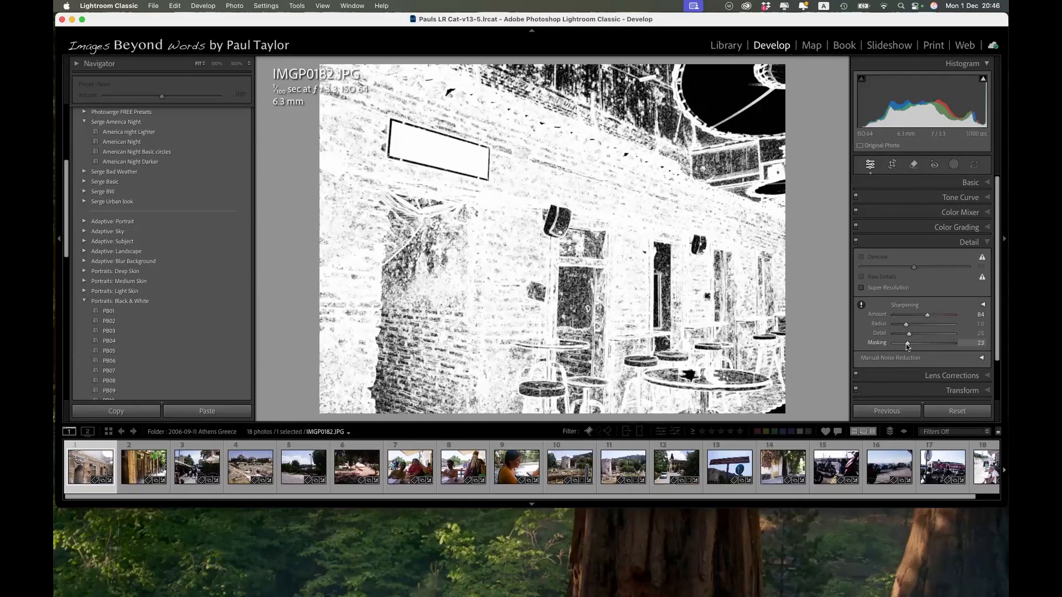
left_click_drag(908, 343, 916, 346)
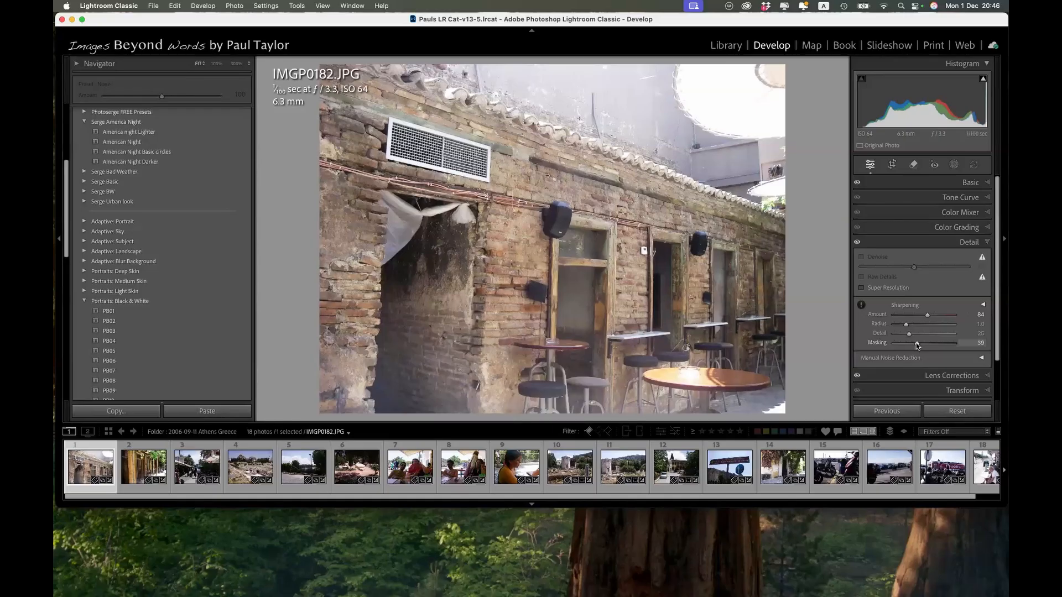
Open the cowboy portrait 700_6895.NEF from the 2025-09-13 collection in the Develop module.
left_click(726, 46)
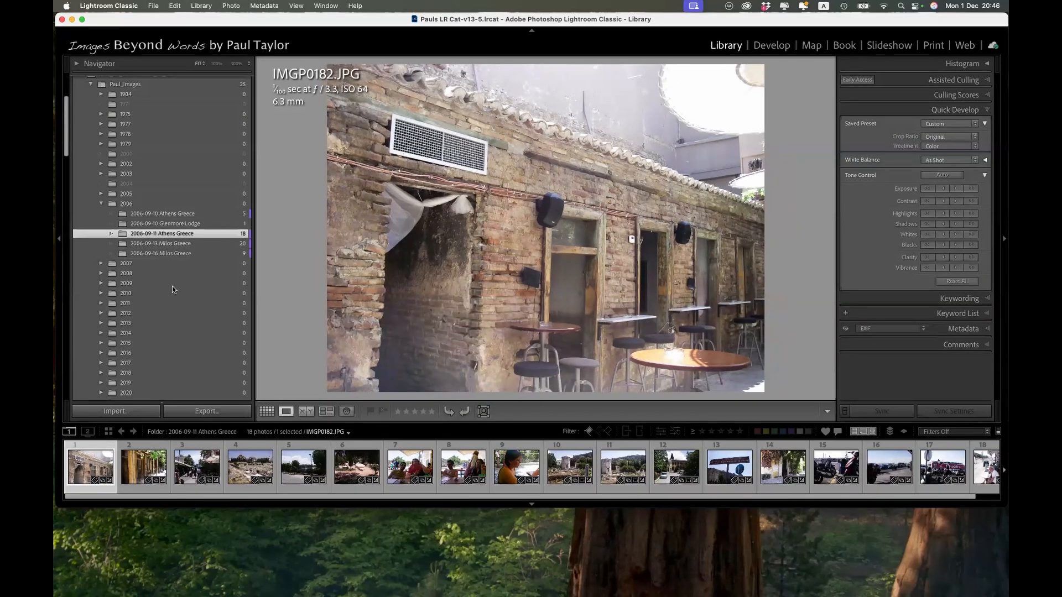
scroll(159, 288, "down", 10)
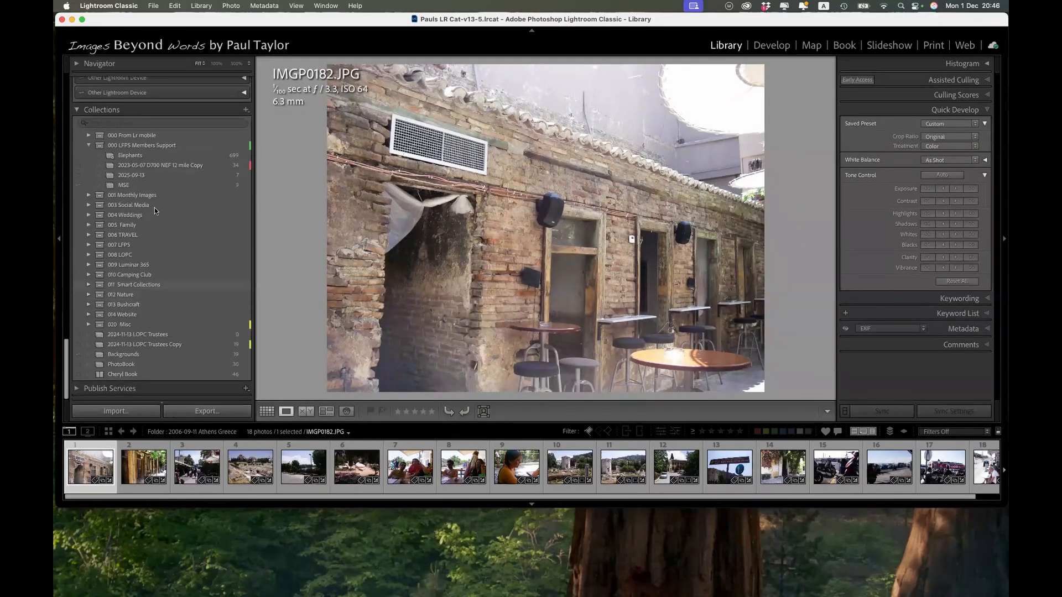
left_click(141, 176)
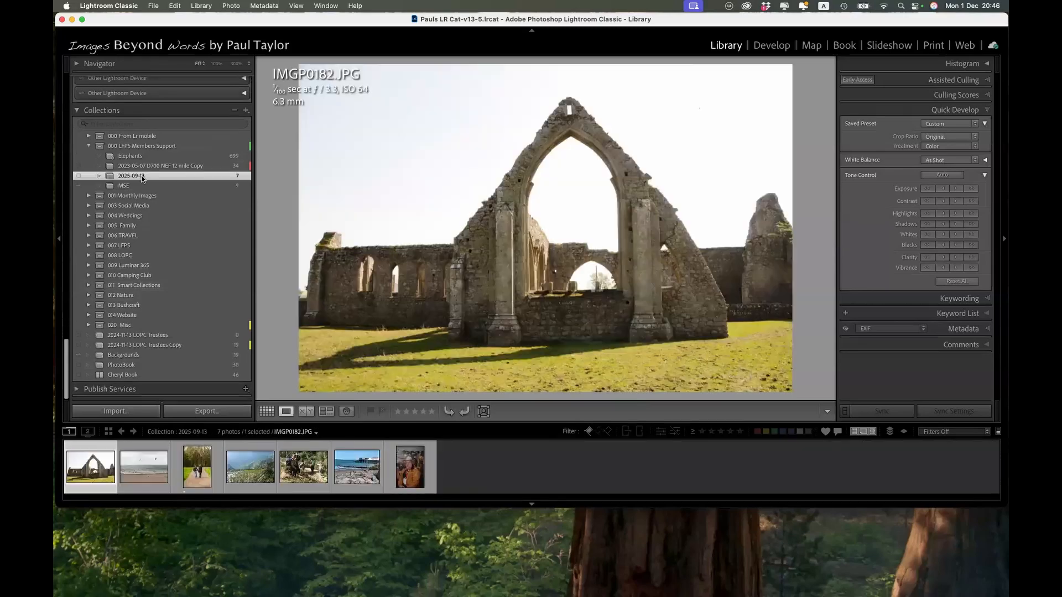
left_click(420, 474)
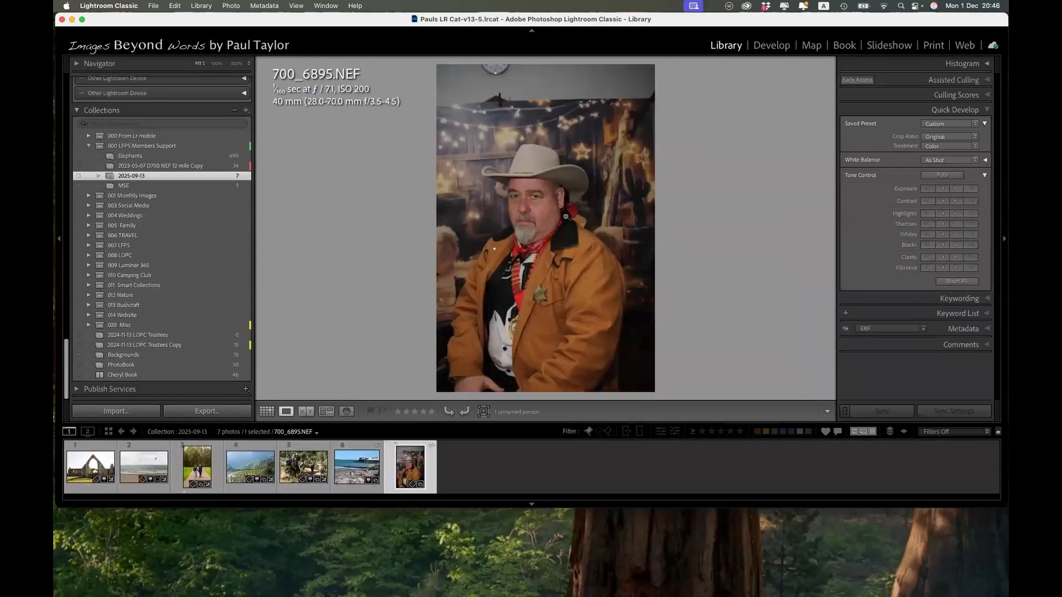
left_click(775, 46)
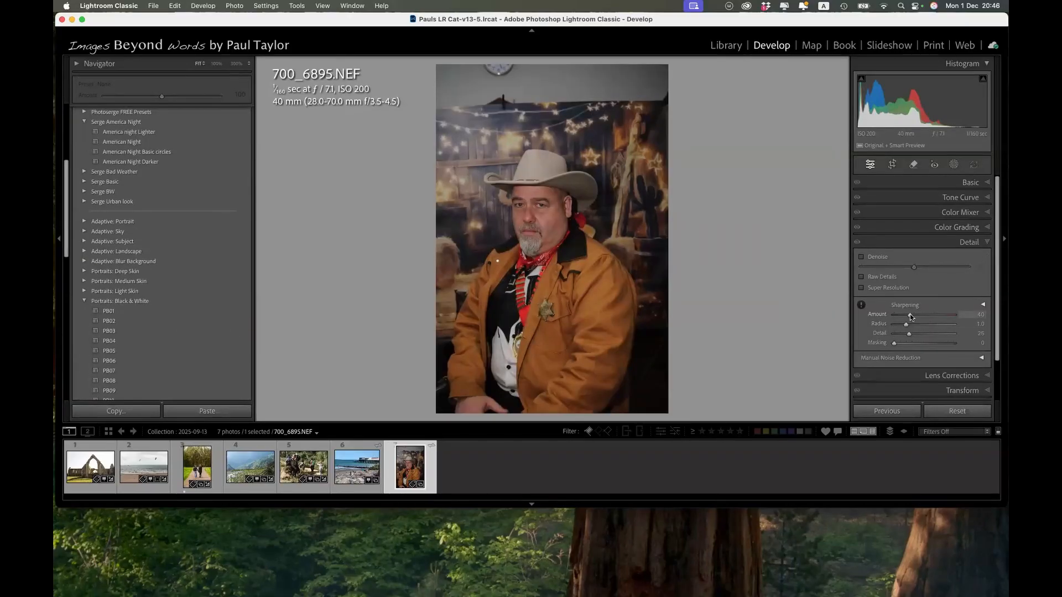
Sharpen the cowboy portrait with Amount 77 and Masking 24, previewing the edge mask while adjusting.
left_click_drag(912, 317, 925, 316)
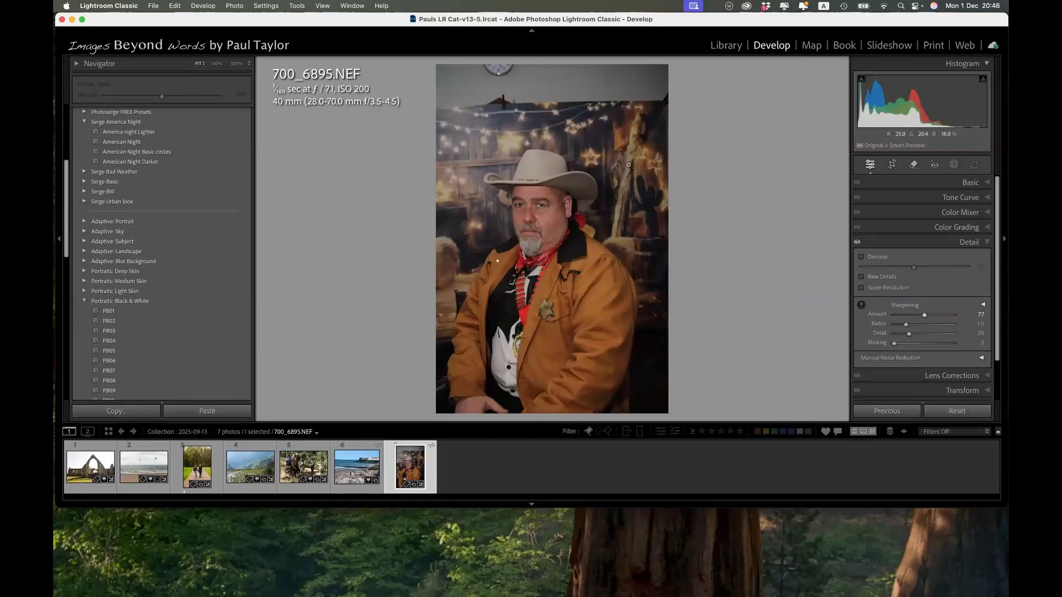
left_click(894, 344, "alt")
left_click_drag(895, 343, 908, 343)
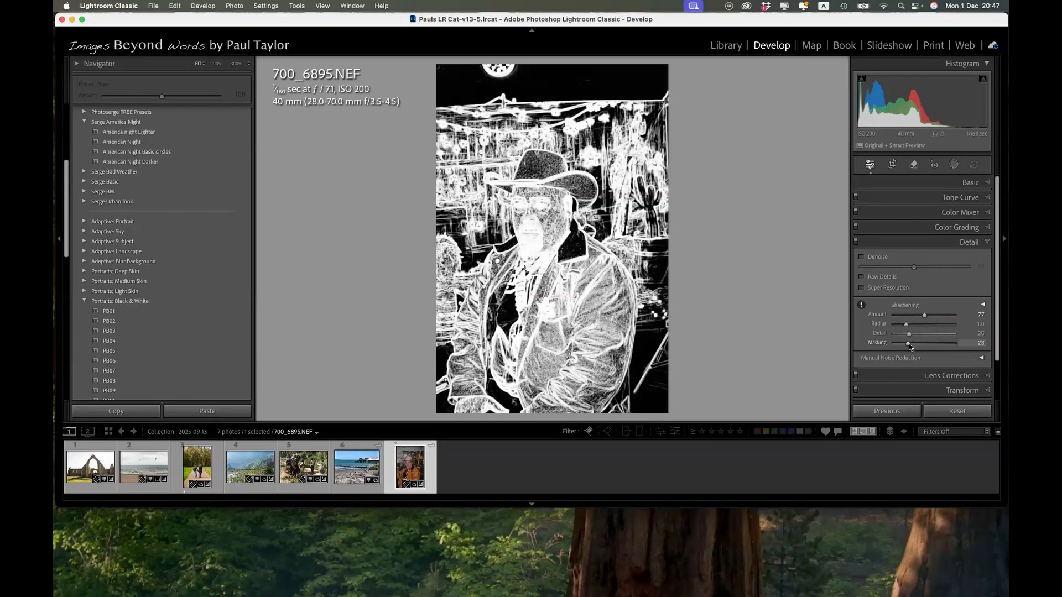
left_click_drag(908, 344, 908, 343)
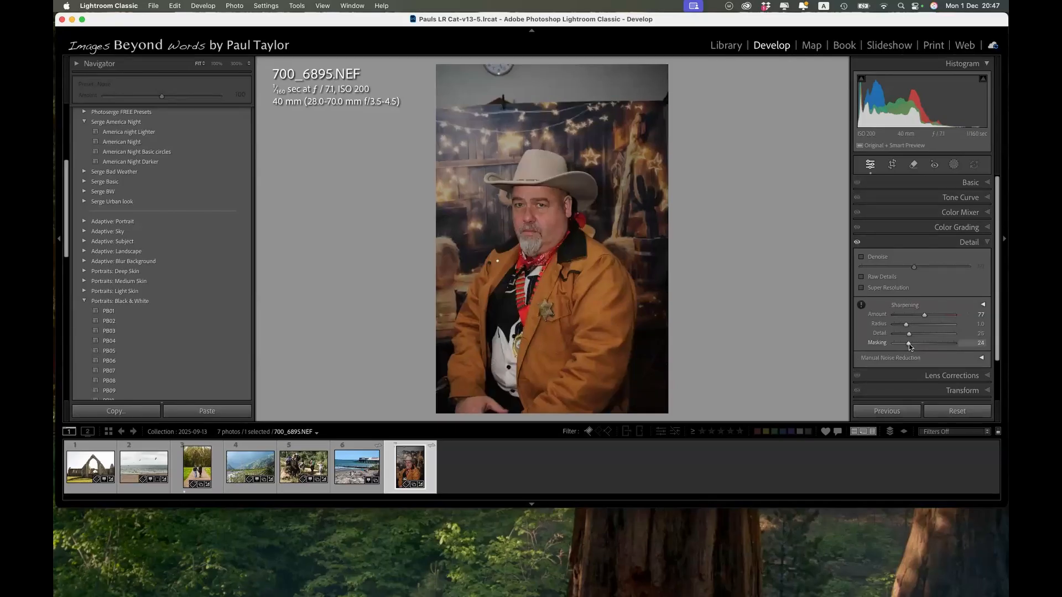
Close Detail, apply Lens Blur to the cowboy portrait, and compare the photo with and without the blur.
left_click(987, 243)
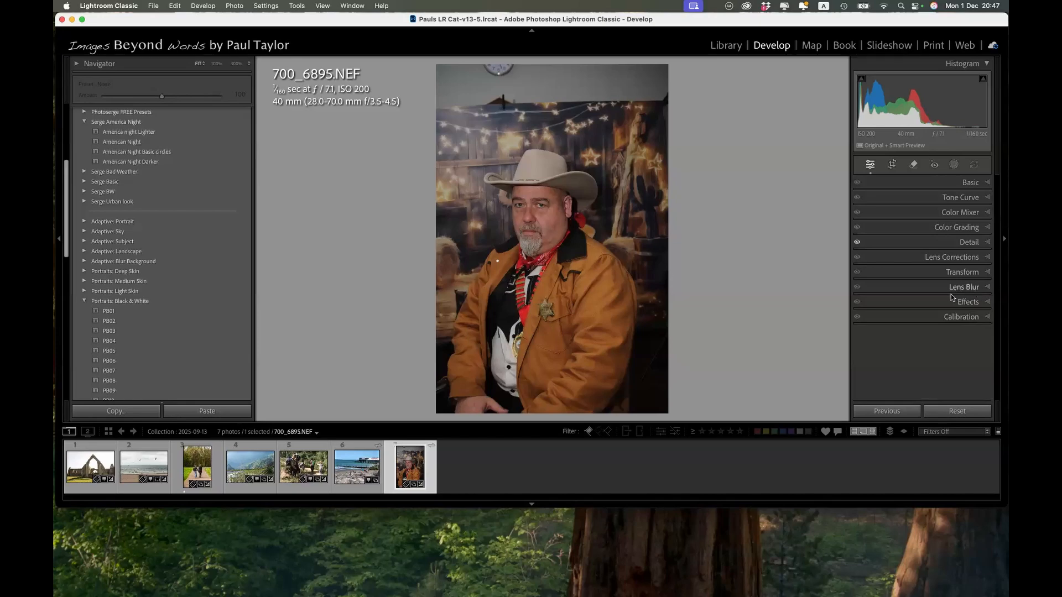
left_click(987, 284)
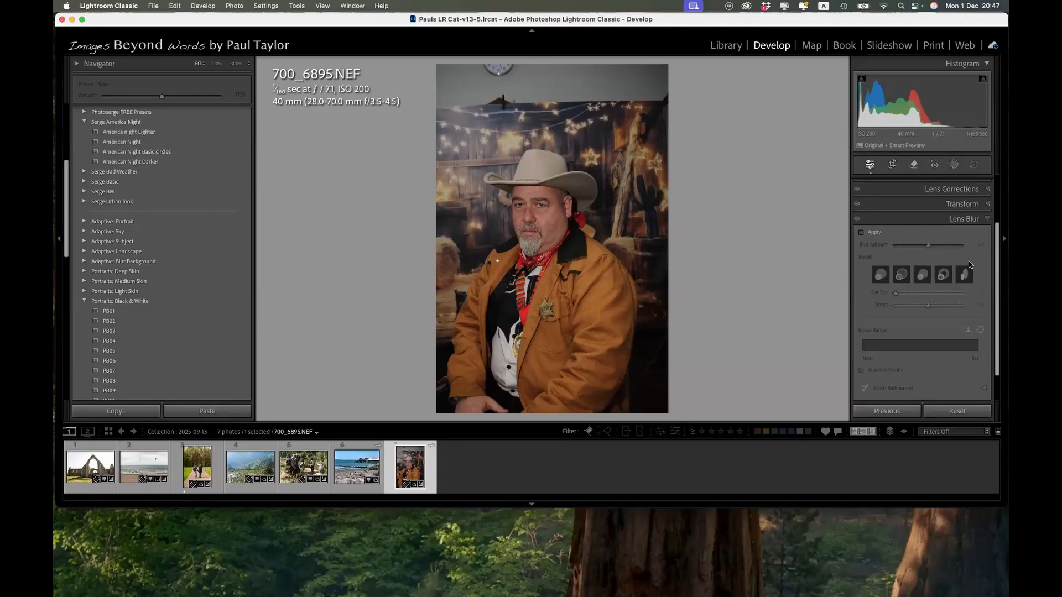
left_click(861, 233)
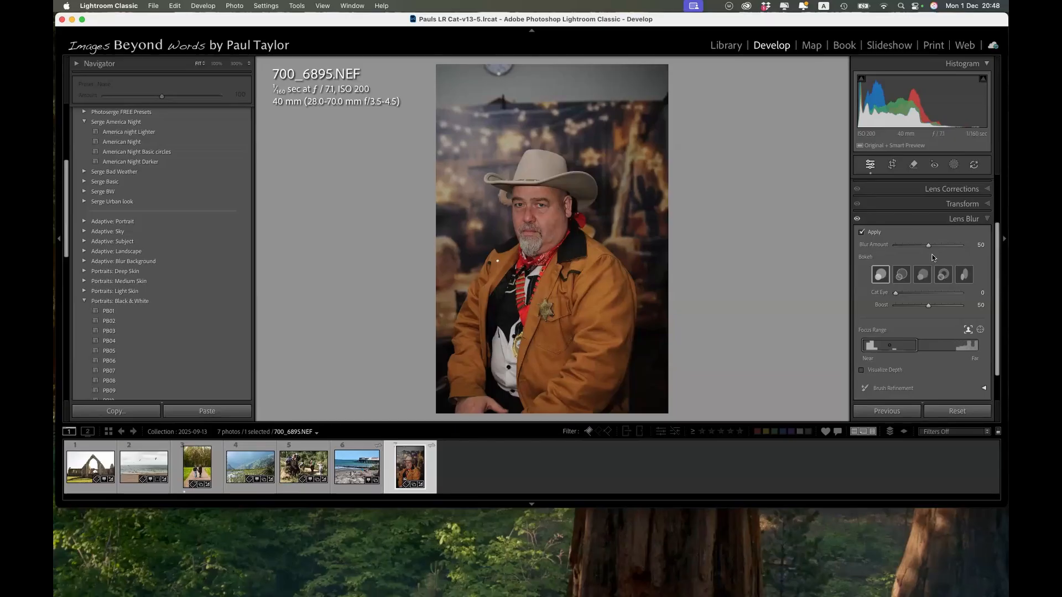
left_click(857, 220)
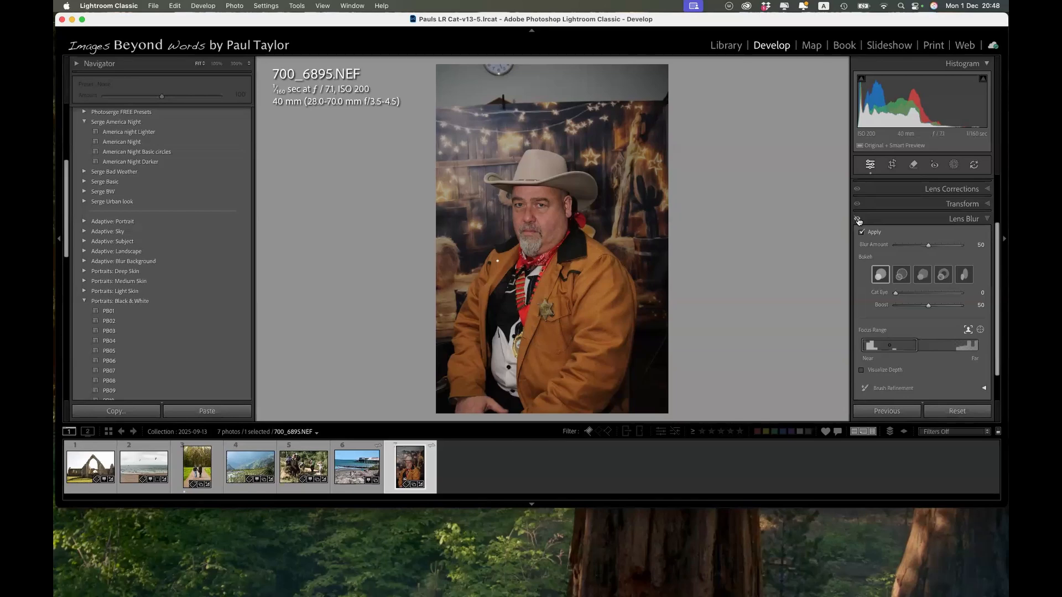
left_click(857, 219)
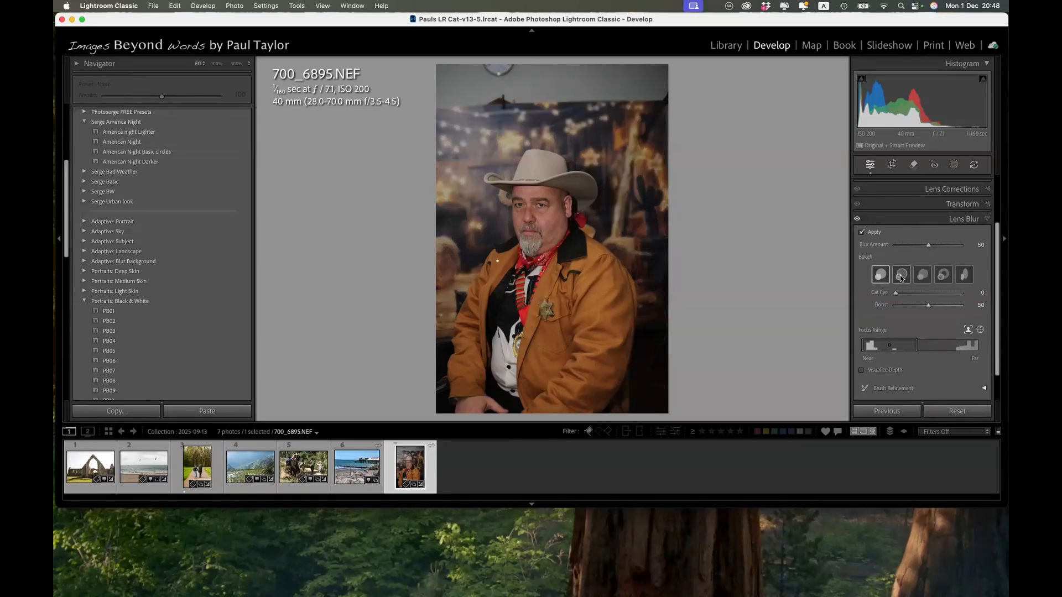
Try the other bokeh shapes in Lens Blur, choose the ring-shaped one, and switch the effect off and on to compare.
left_click(902, 276)
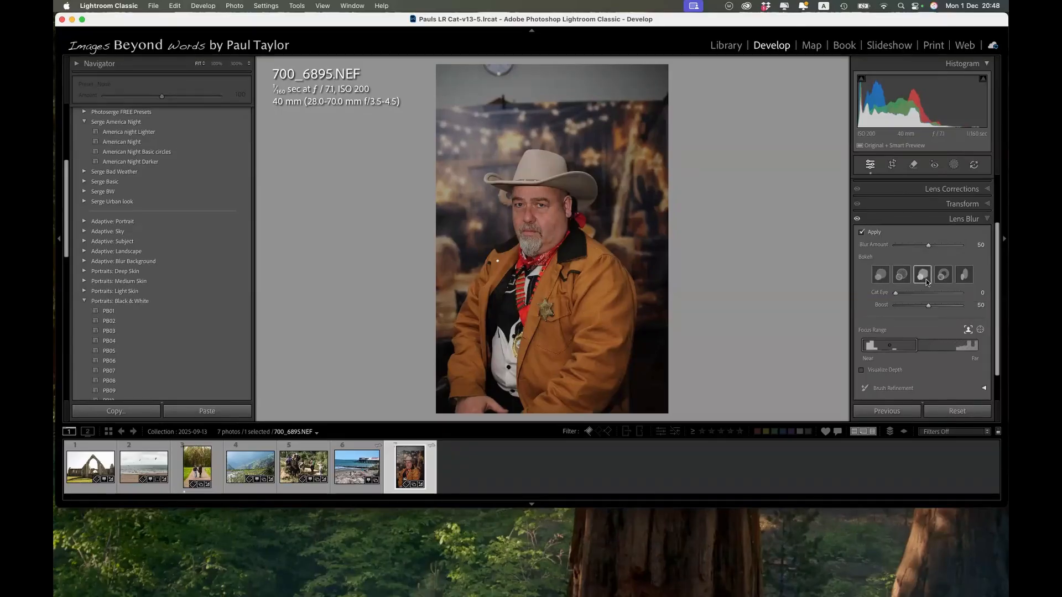
left_click(943, 275)
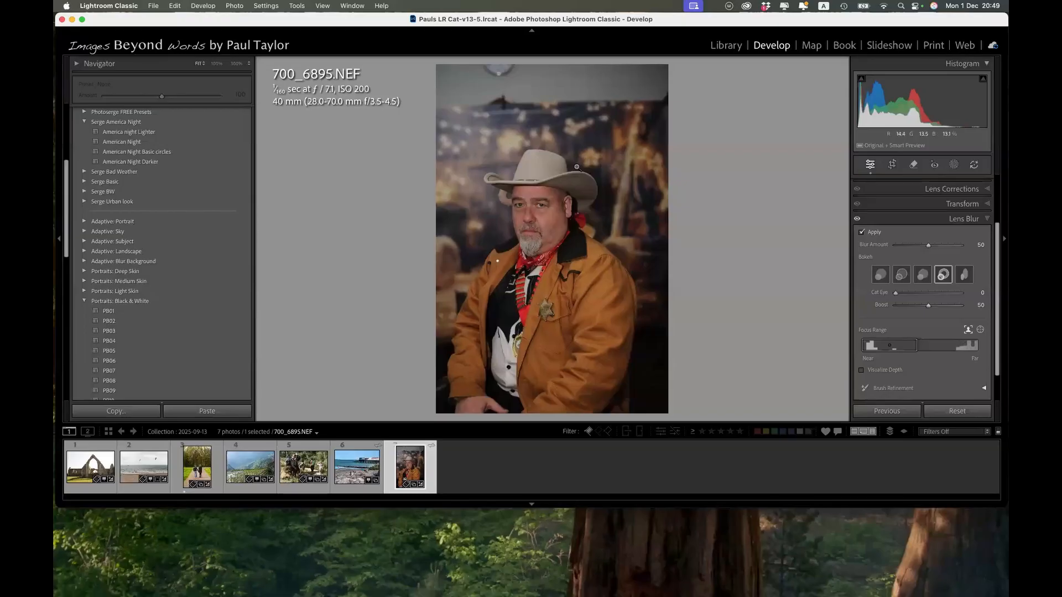
left_click(861, 232)
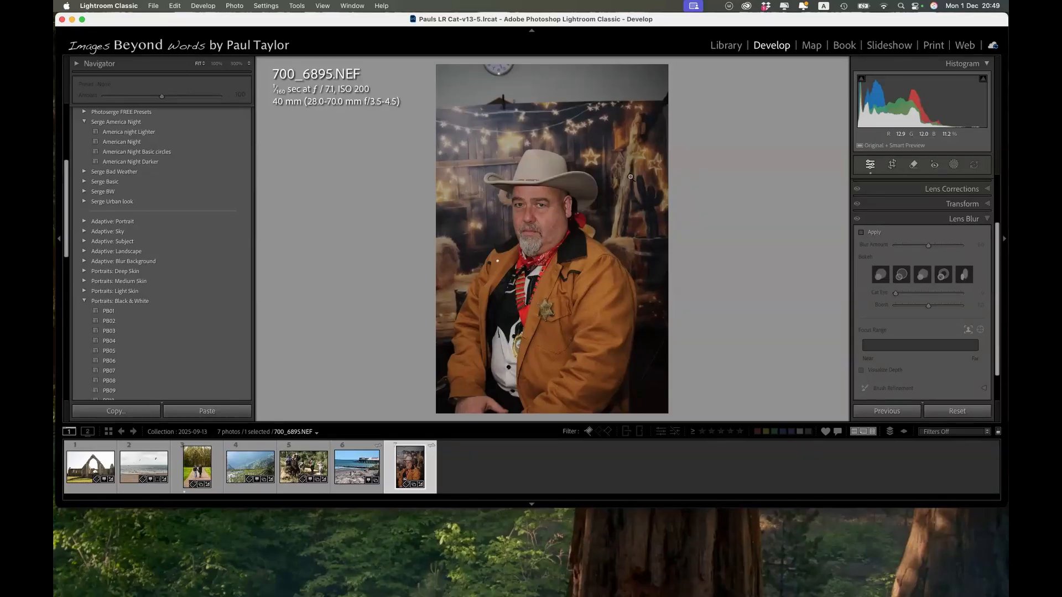
left_click(861, 233)
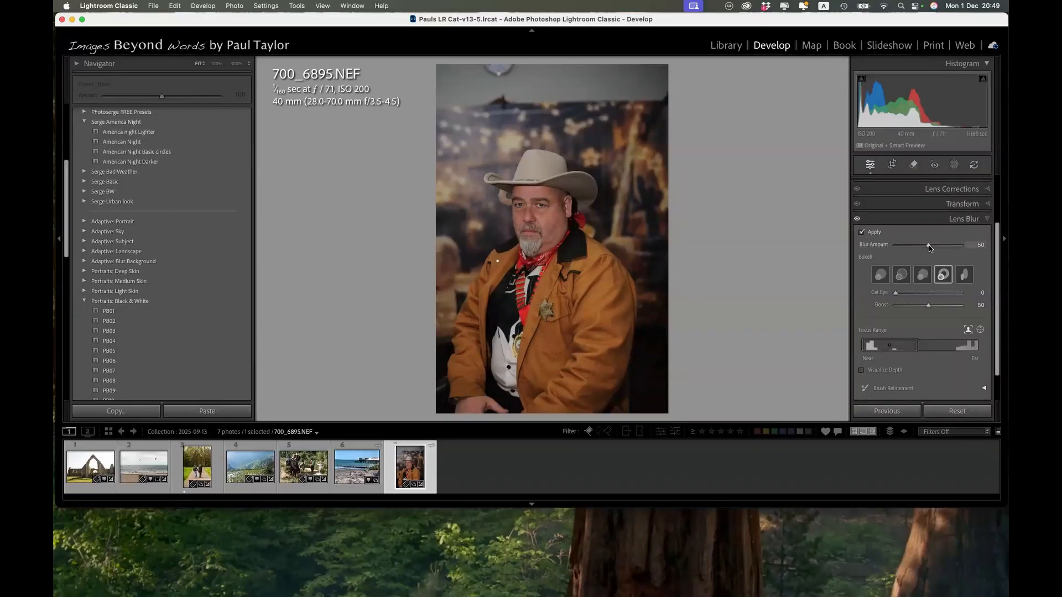
Set the Blur Amount to 35 after trying 100, and shift the Focus Range to the far background before returning it to the man.
left_click_drag(928, 244, 964, 240)
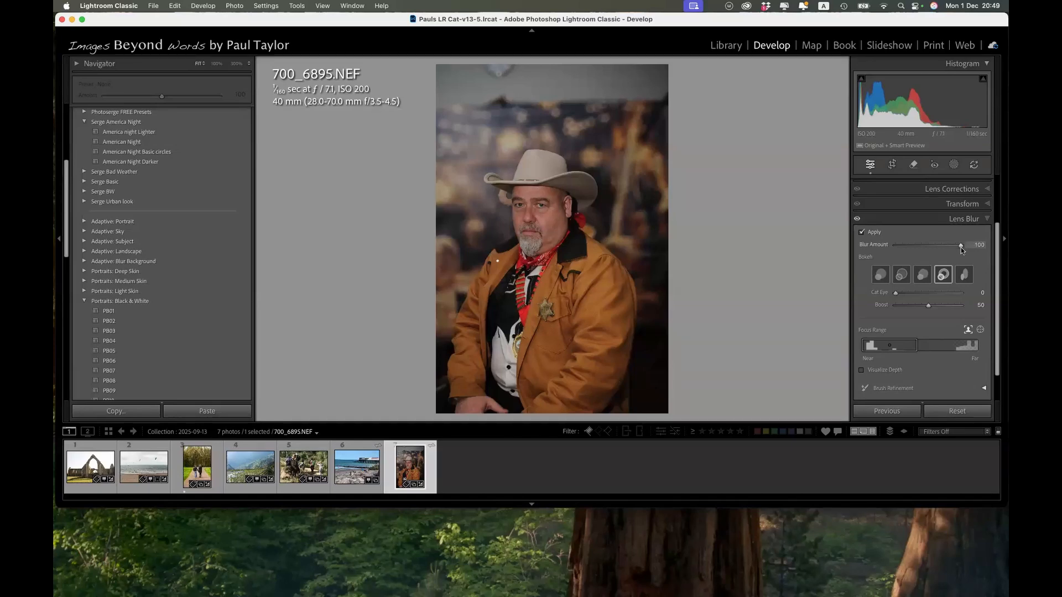
left_click_drag(960, 247, 909, 253)
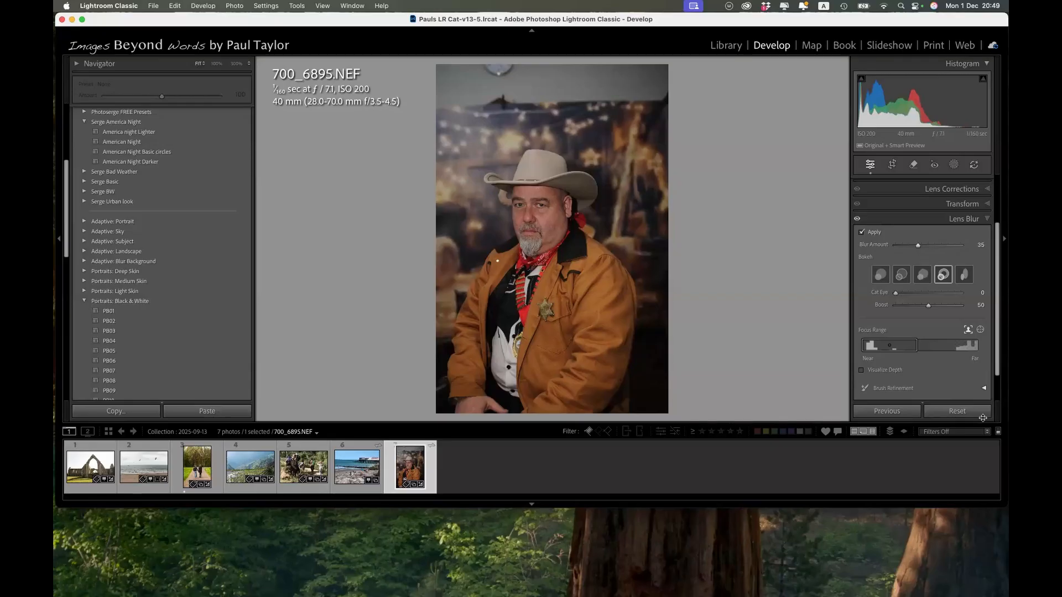
scroll(911, 342, "down", 2)
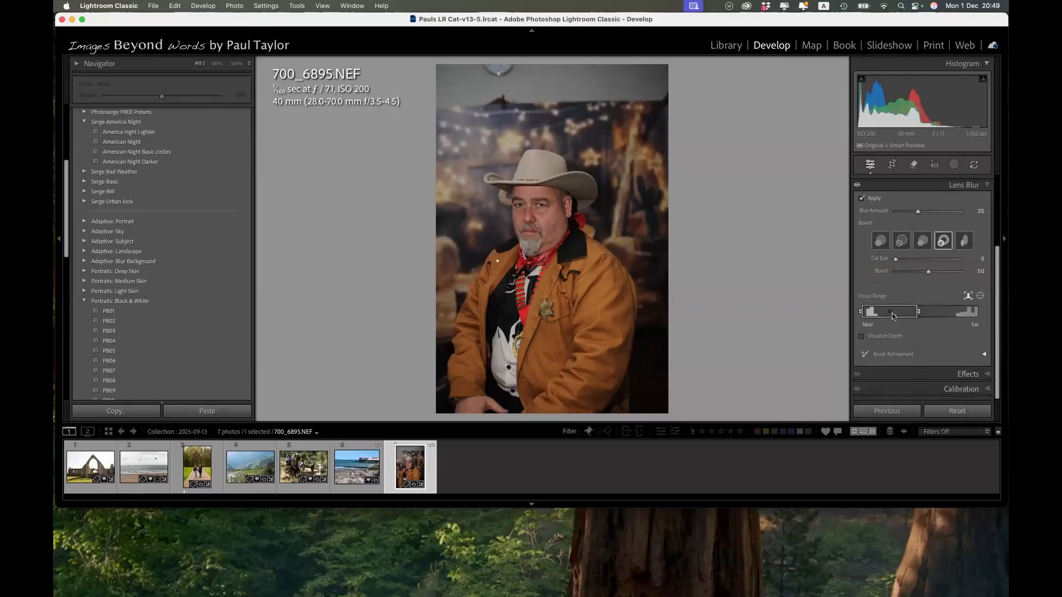
left_click_drag(892, 315, 965, 314)
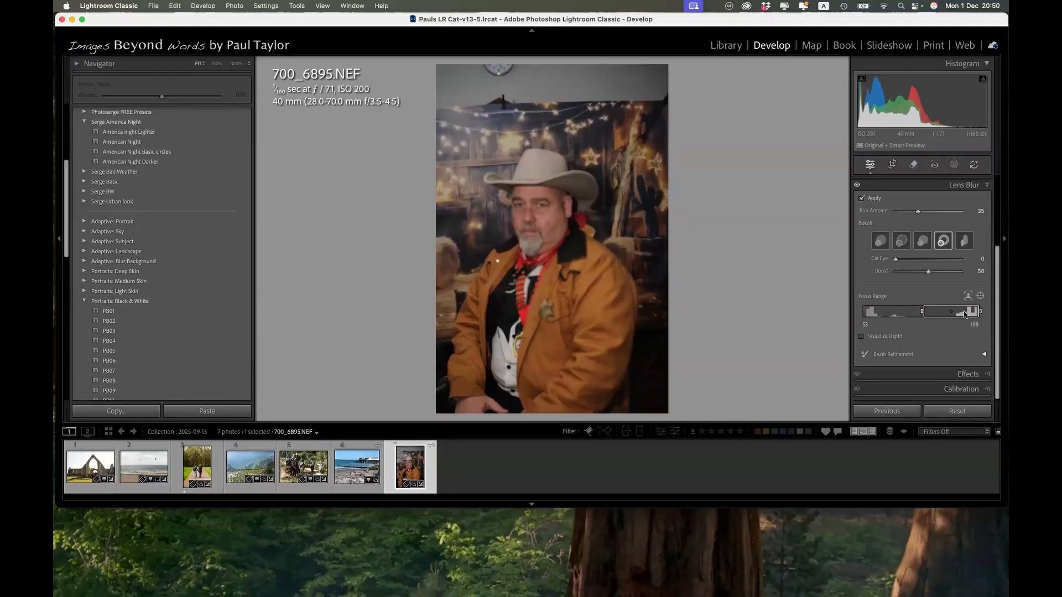
left_click_drag(963, 310, 904, 331)
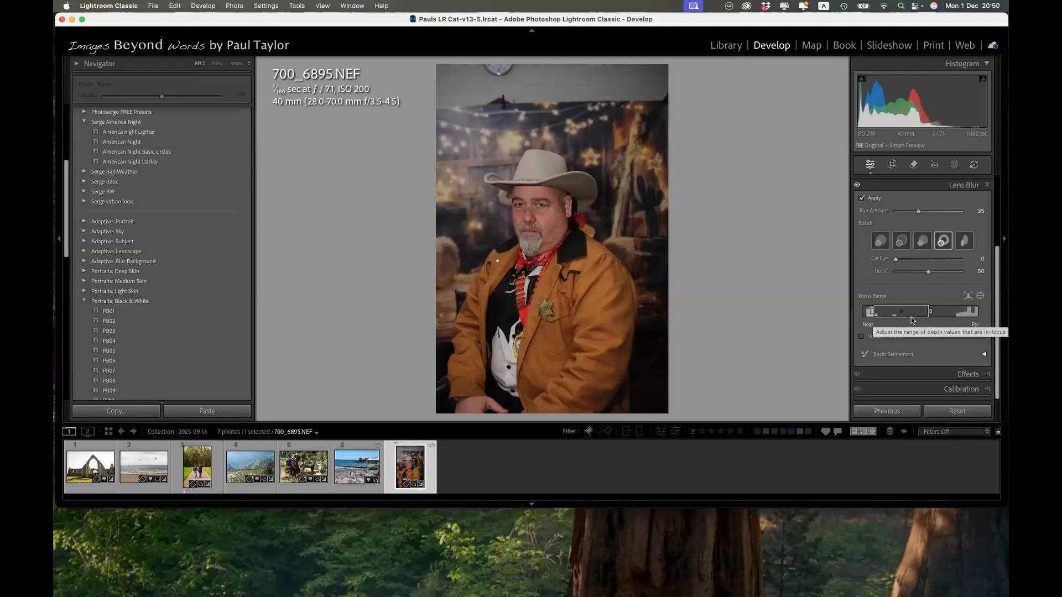
Close Lens Blur and check the visibility switches of the Lens Blur and Detail edits.
left_click(988, 185)
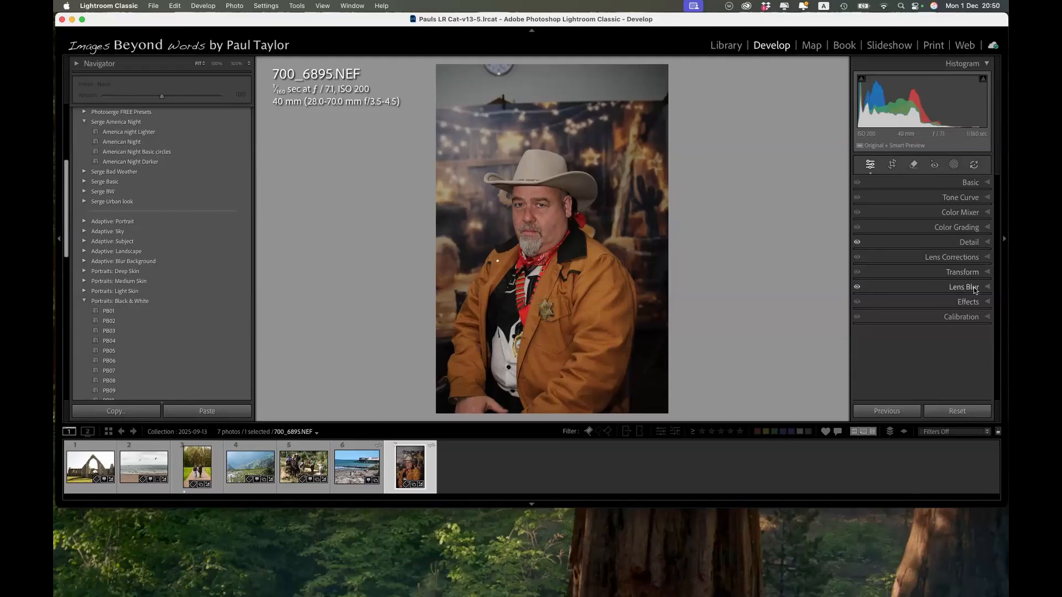
left_click(858, 288)
left_click(858, 242)
Open the Effects settings and switch to the photo of the couple walking on the woodland path.
left_click(878, 309)
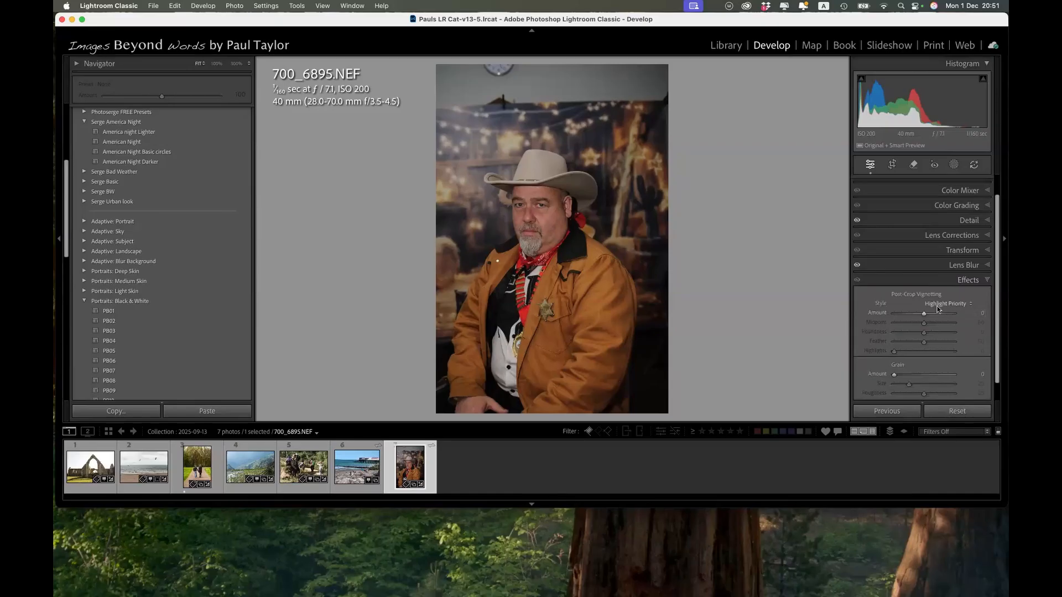
scroll(939, 310, "down", 2)
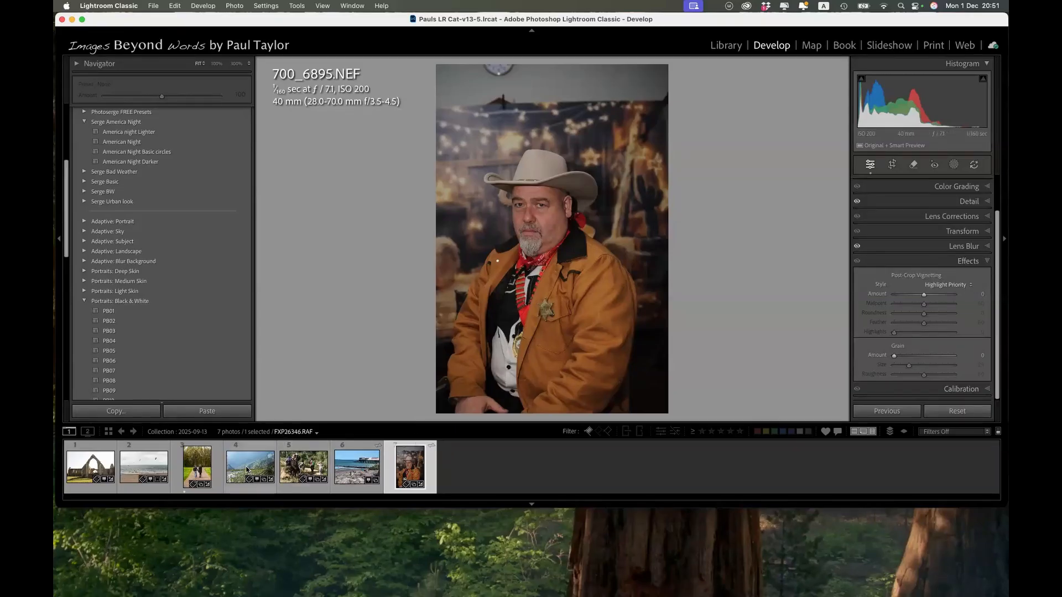
left_click(196, 480)
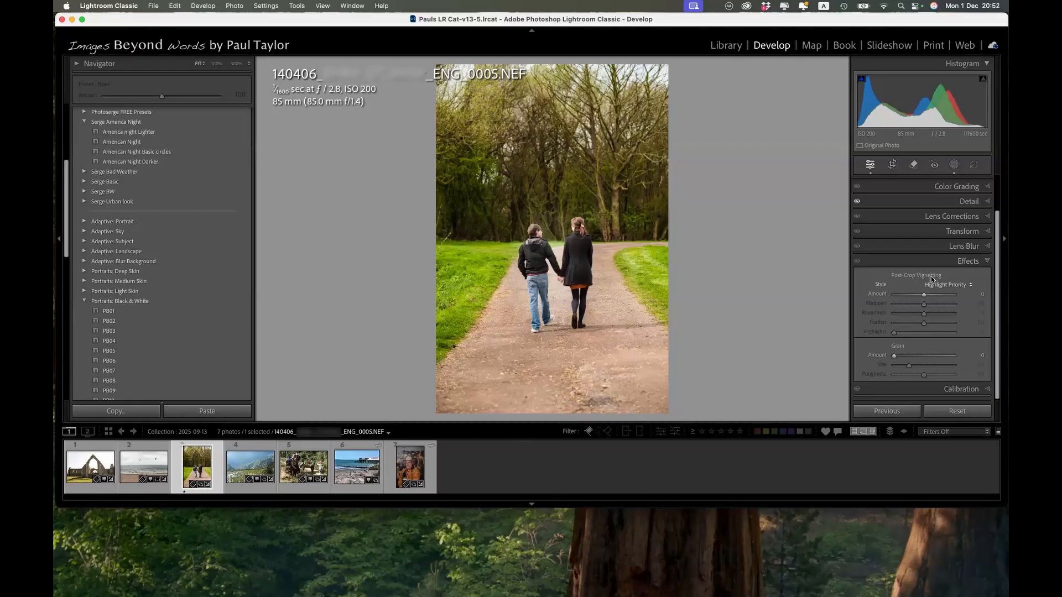
Try dark and light post-crop vignettes on the couple's photo, up to Amount +90, reset the Amount to 0, and close Effects.
left_click_drag(924, 296, 918, 298)
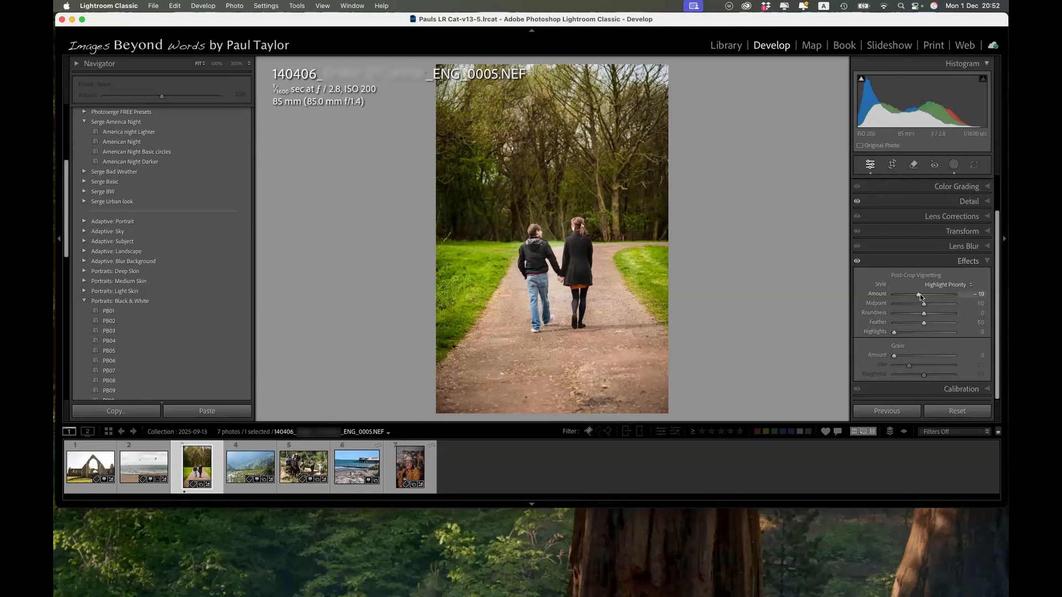
left_click_drag(919, 295, 915, 297)
mouse_move(911, 294)
left_mouse_down()
mouse_move(886, 304)
mouse_move(923, 300)
left_mouse_up()
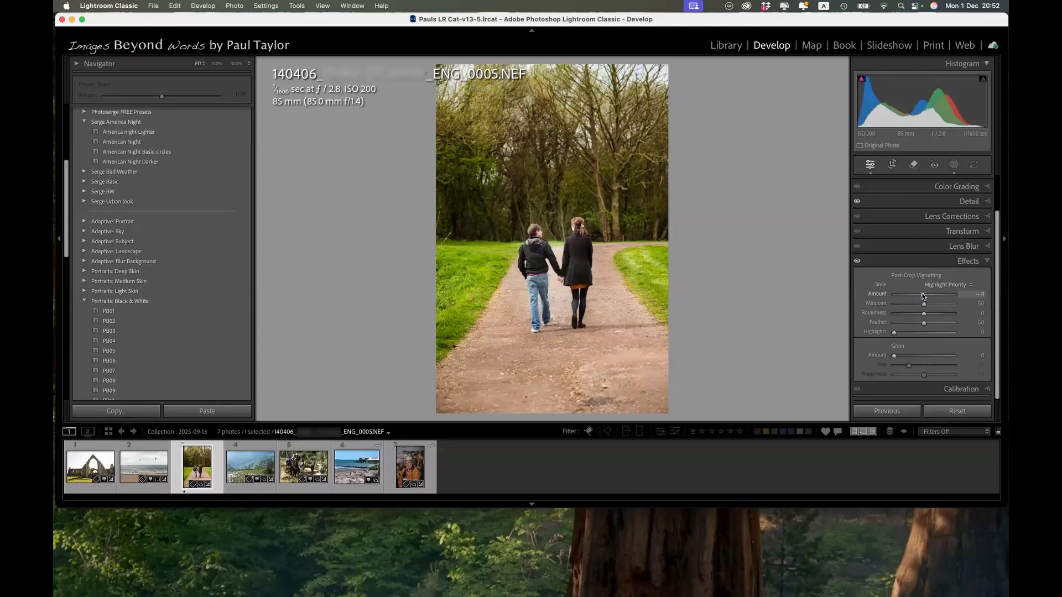
left_click_drag(922, 296, 950, 296)
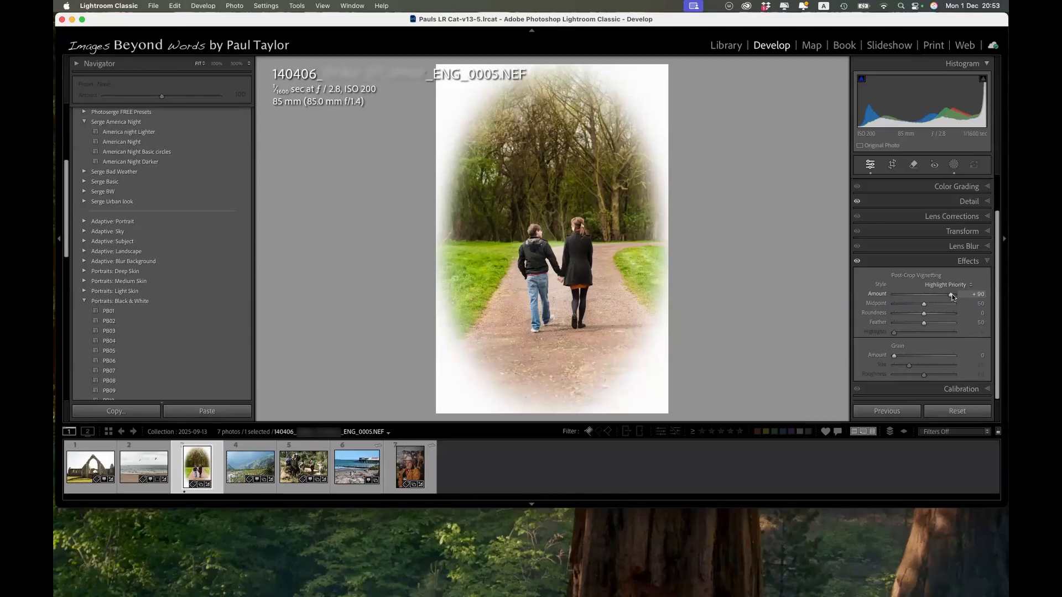
double_click(952, 296)
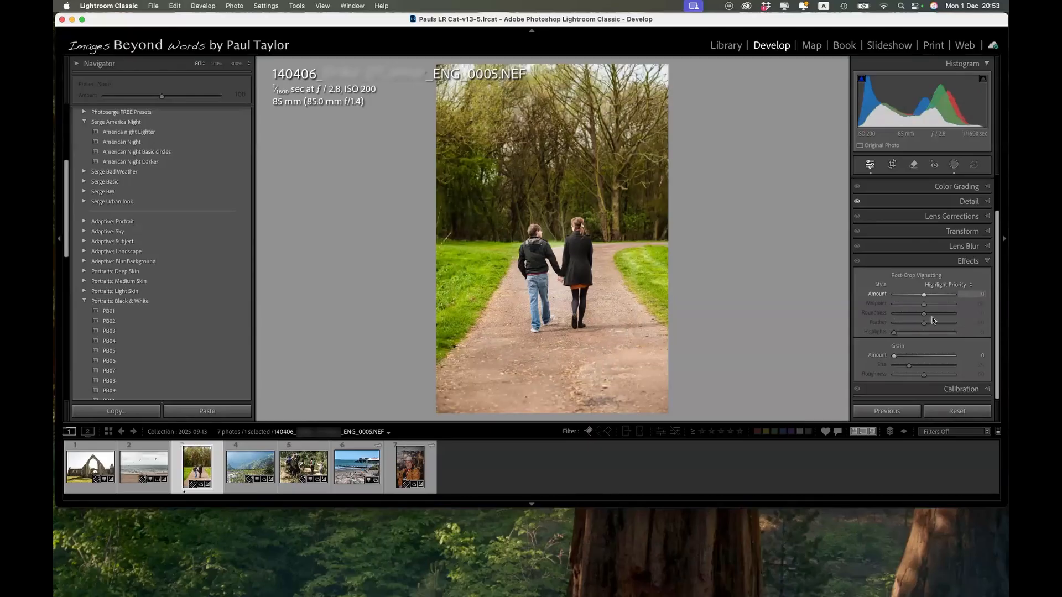
left_click(987, 263)
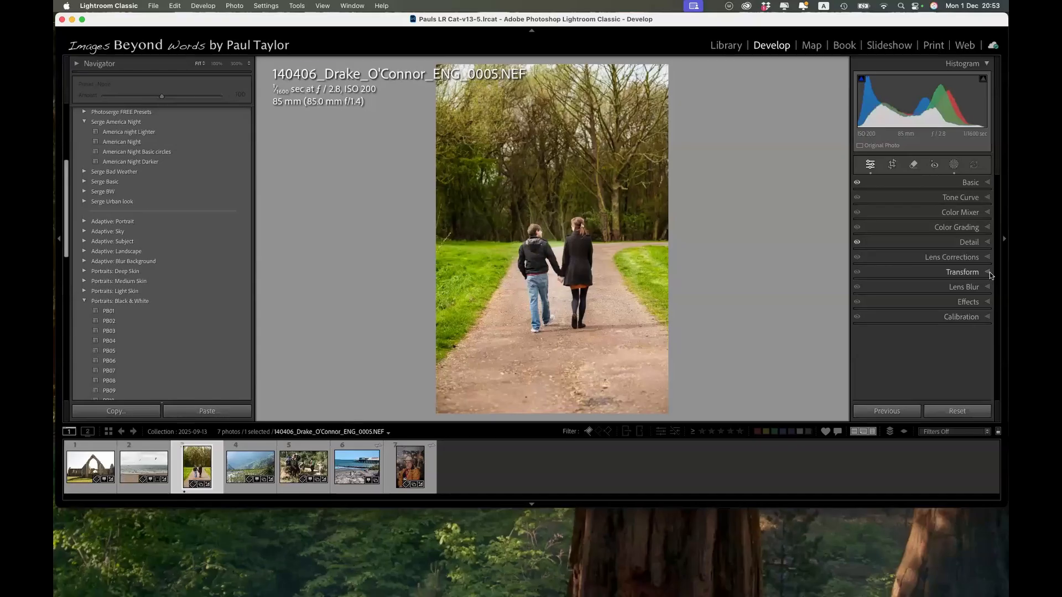
Open Transform for the ruined abbey photo _PDT3532.JPG and try the manual Vertical, Horizontal and Rotate corrections, leaving each at 0.
left_click(989, 272)
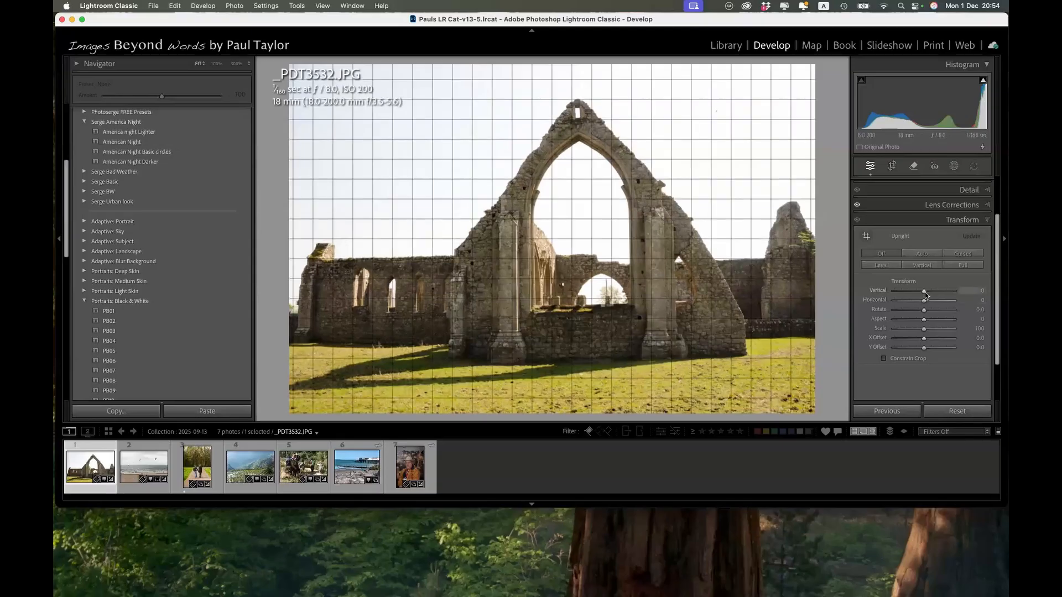
mouse_move(924, 292)
left_mouse_down()
mouse_move(934, 292)
mouse_move(925, 301)
left_mouse_up()
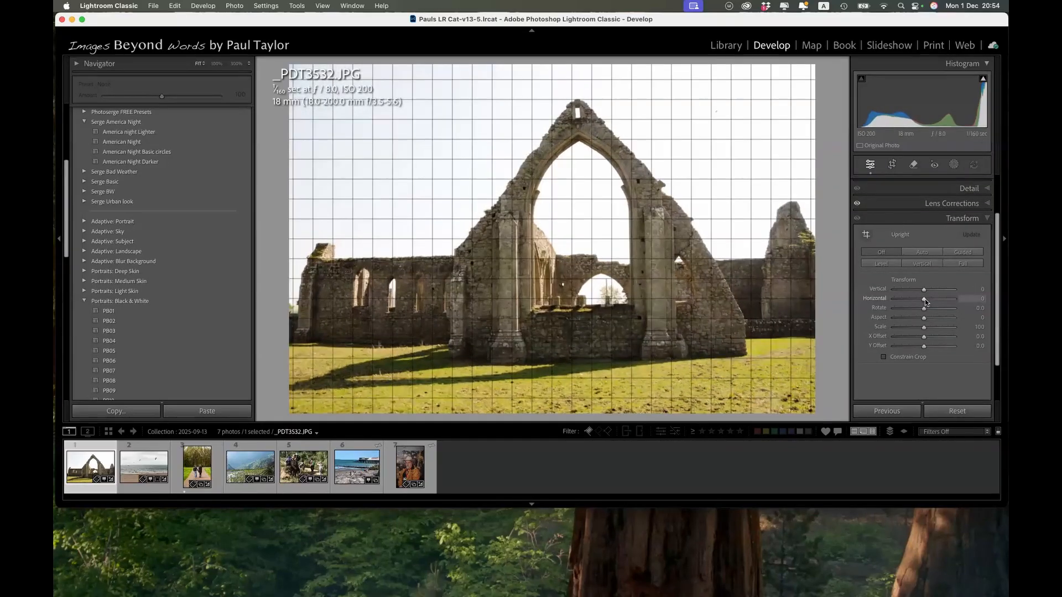
left_click_drag(924, 298, 925, 321)
double_click(927, 312)
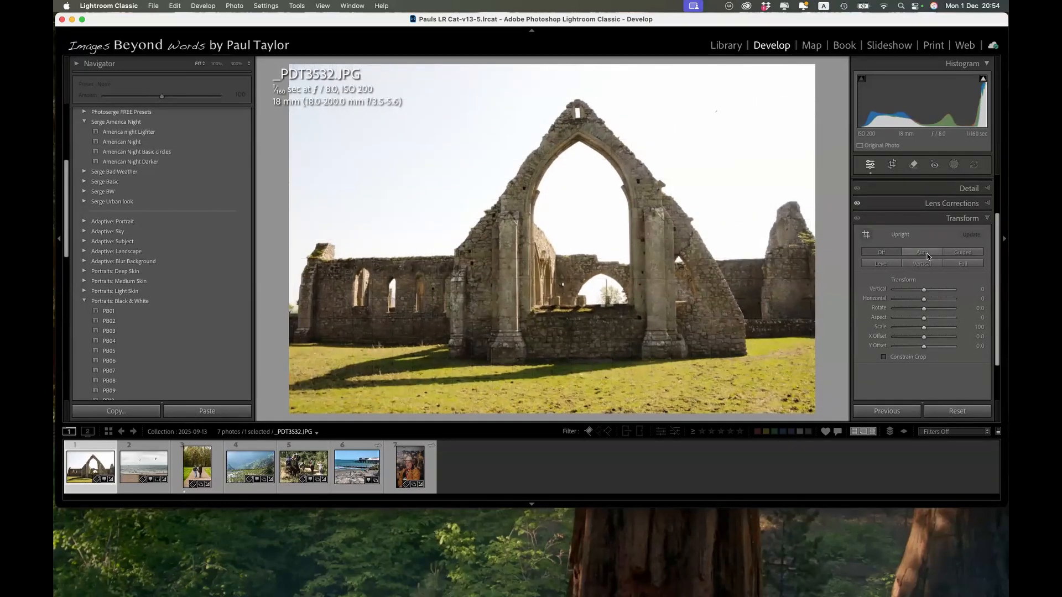
Try Auto Upright on the abbey photo and replace it with Guided Upright, using vertical guides along both pillars of the arch.
left_click(926, 251)
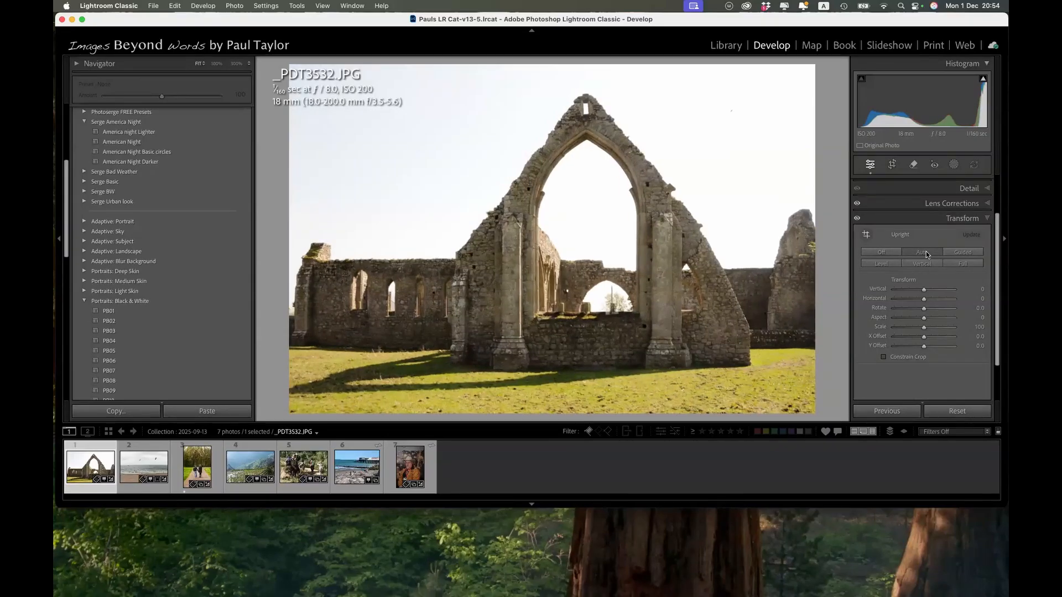
left_click(963, 252)
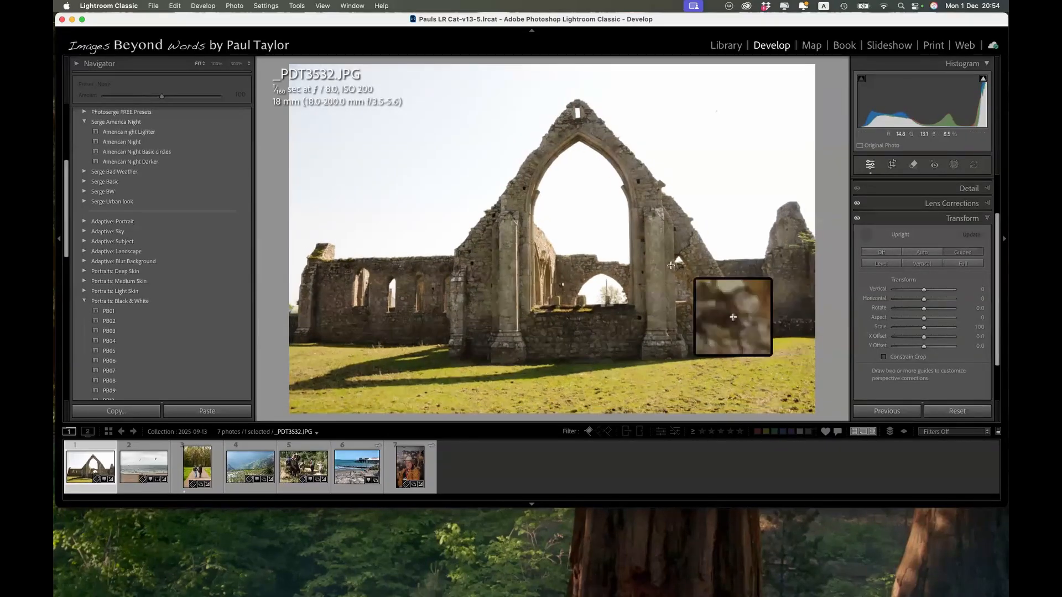
left_click_drag(644, 245, 648, 313)
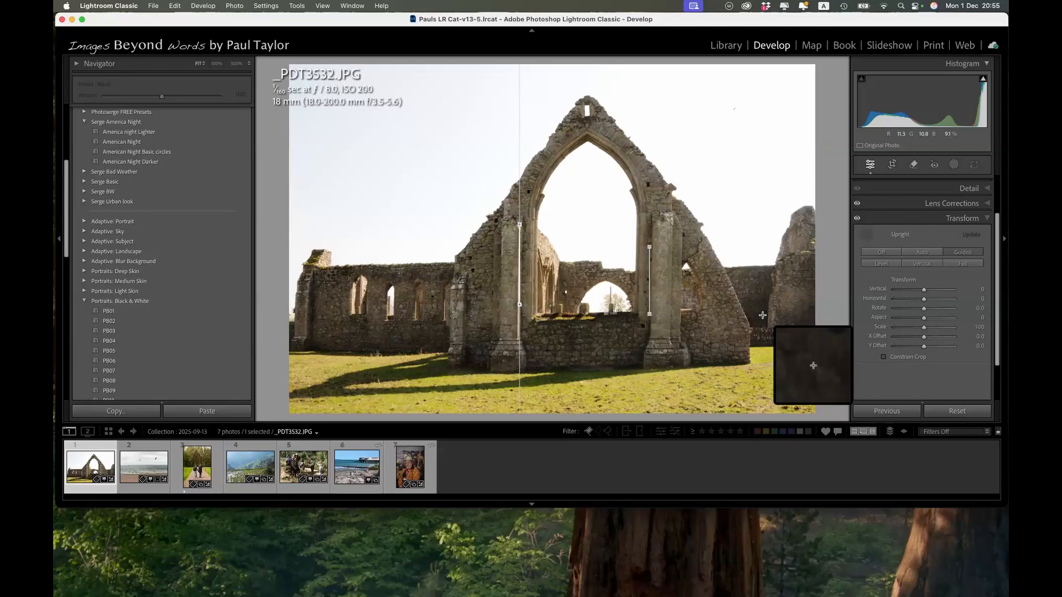
Try Level Upright, return to Guided Upright with a longer guide along the arch's right pillar, and close Transform.
left_click(885, 264)
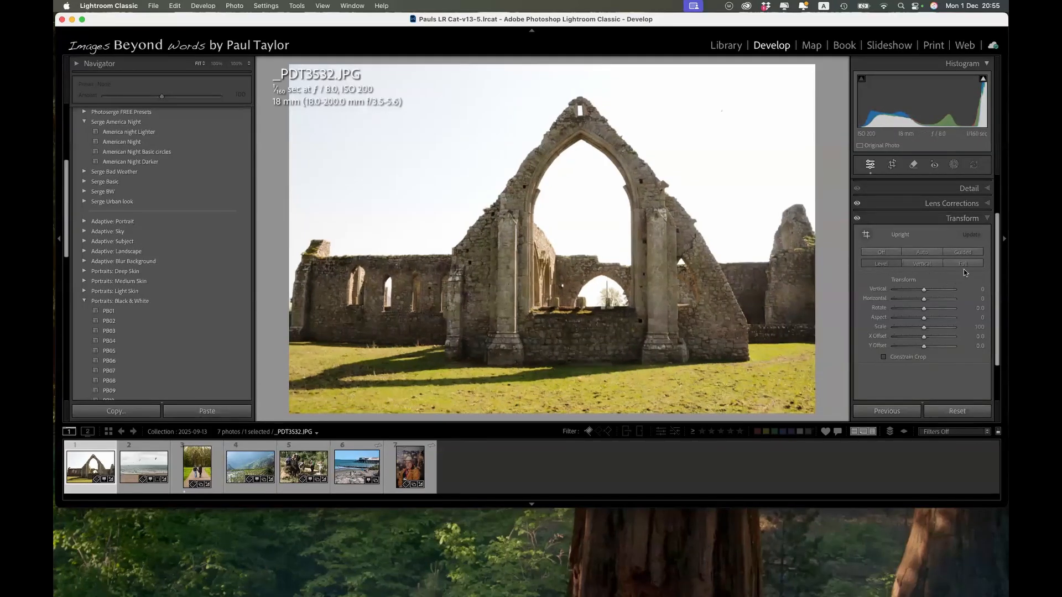
left_click(867, 236)
left_click_drag(651, 346, 651, 336)
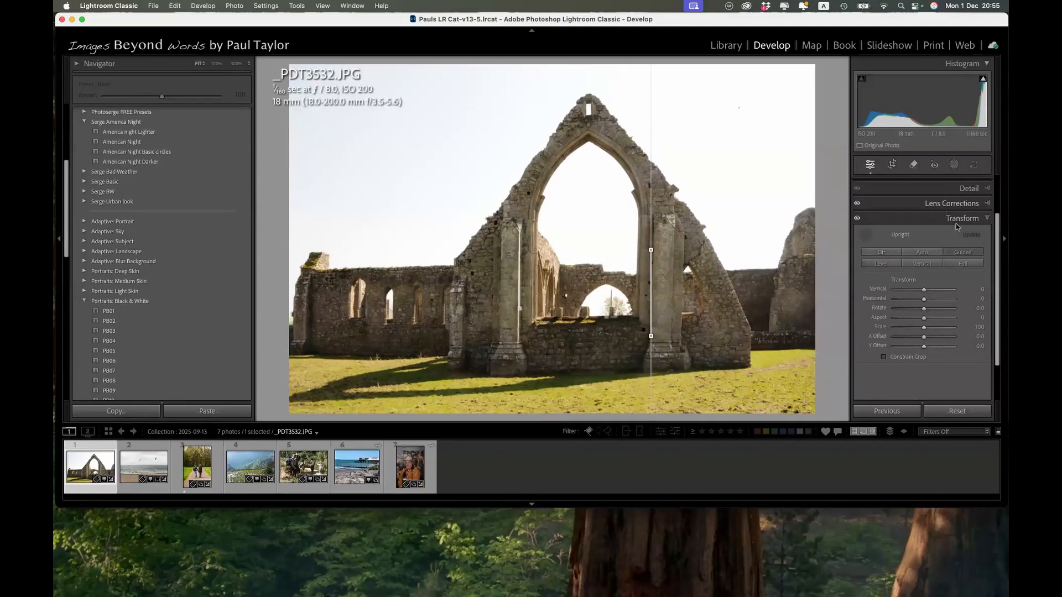
left_click(989, 219)
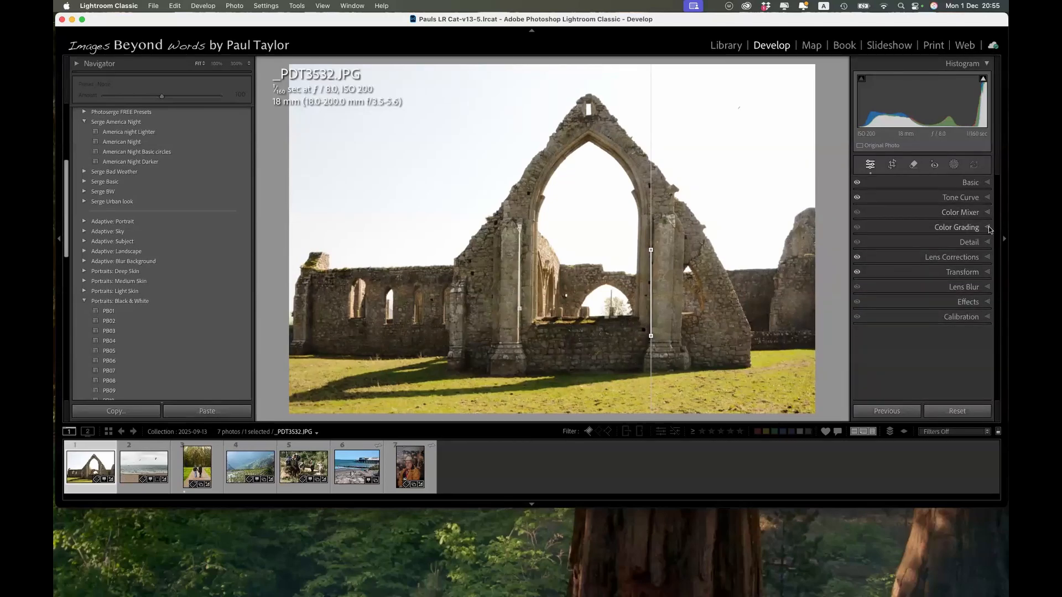
Reopen Transform, view the abbey photo's Guided Upright guides, and leave the guide tool.
left_click(940, 272)
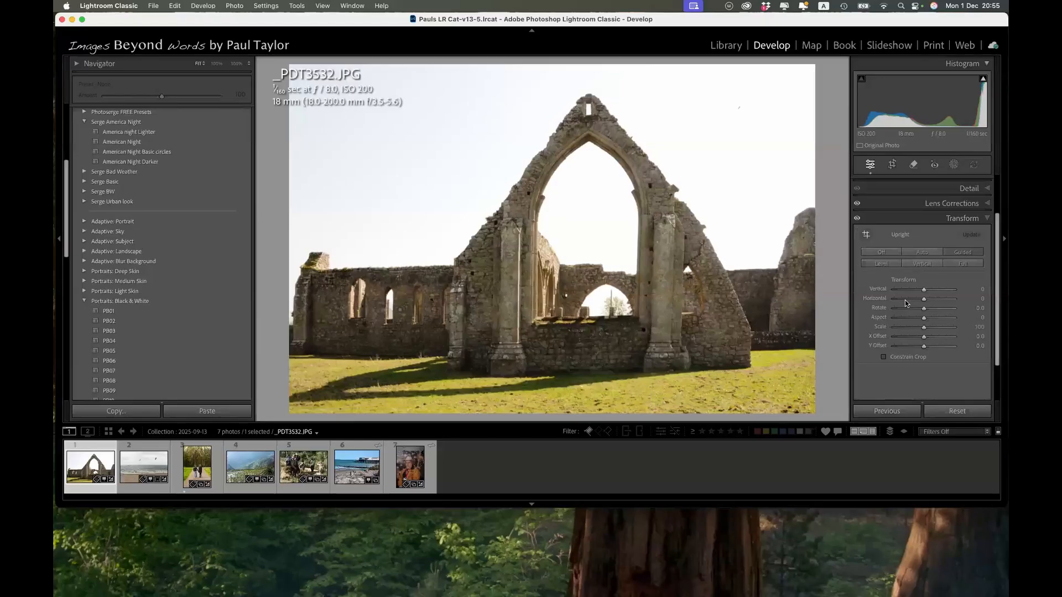
left_click(963, 252)
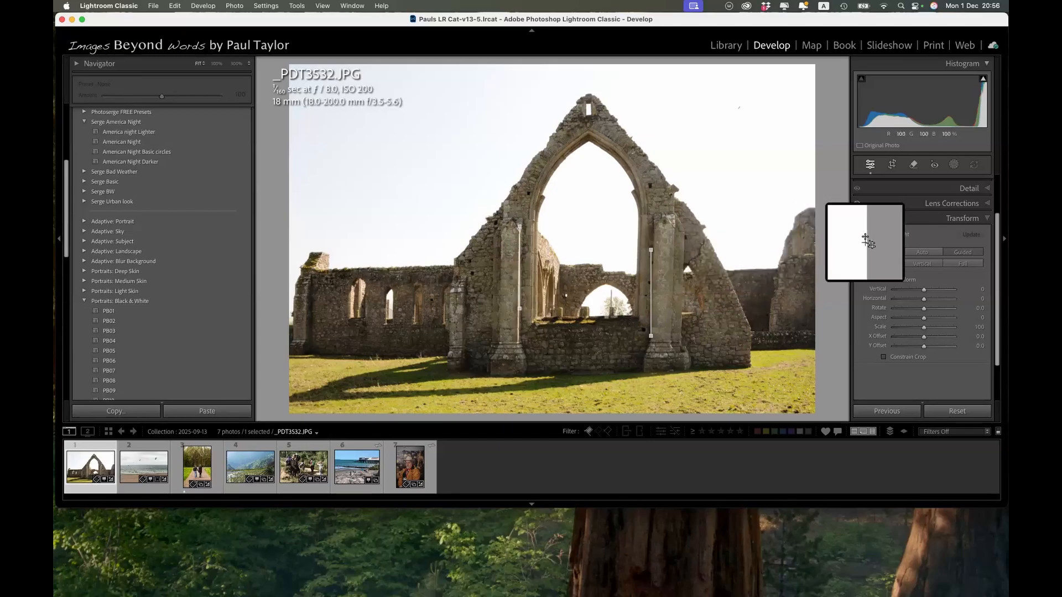
left_click(866, 236)
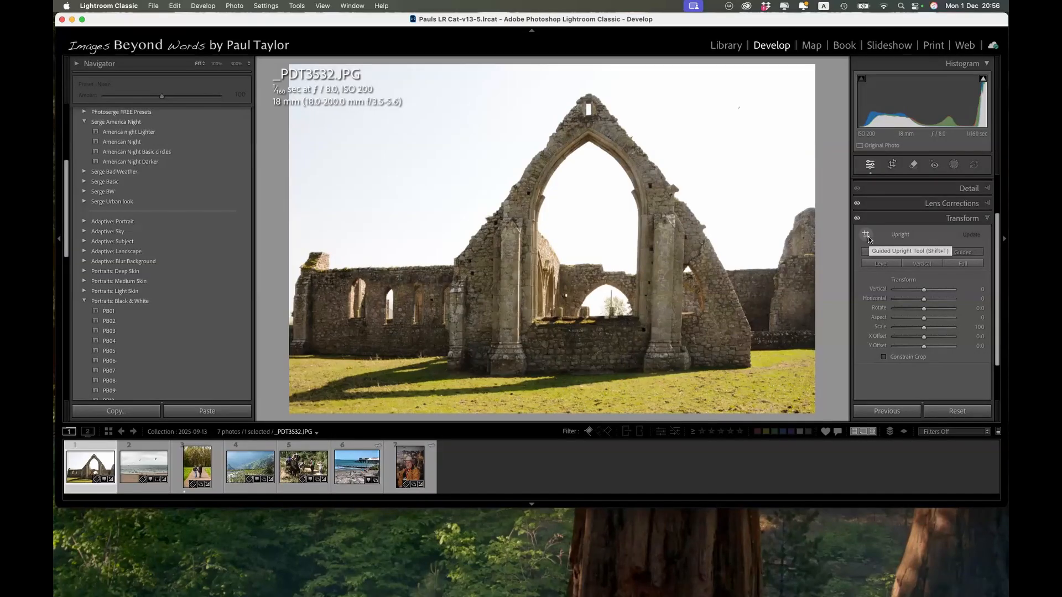
left_click(866, 236)
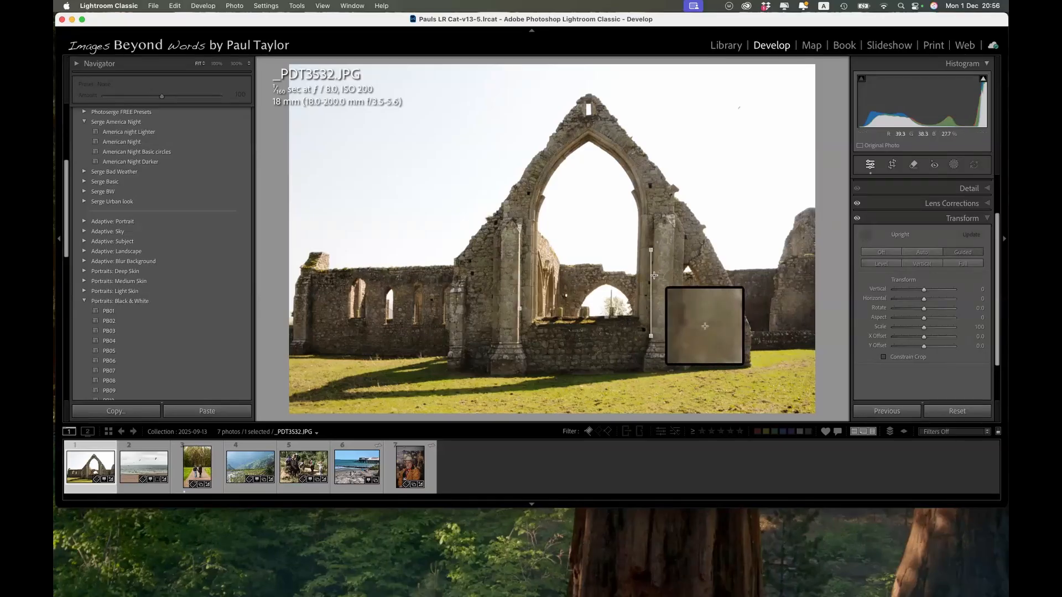
Close Transform, open Red Eye Correction, and zoom in on the man's face in portrait 700_6895.NEF.
left_click(987, 218)
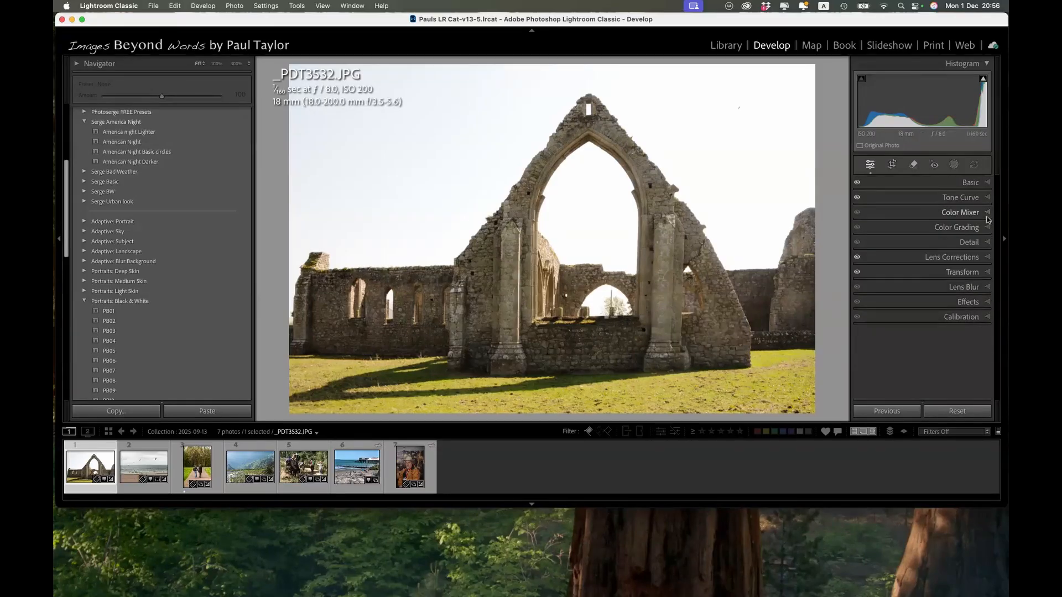
left_click(934, 165)
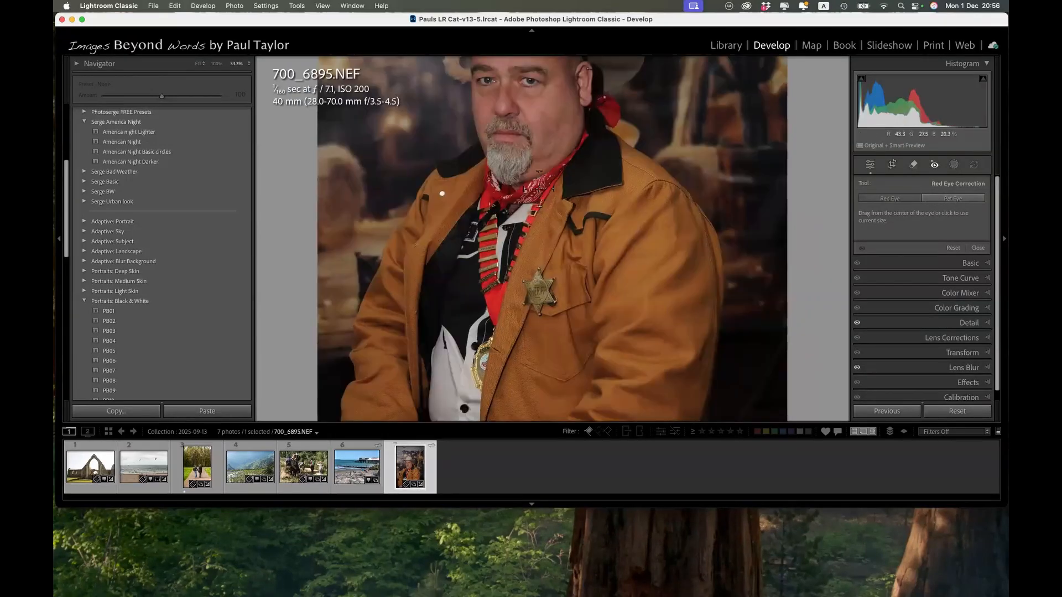
key("super+equal")
key("super+equal")
key("super+equal")
scroll(541, 186, "up", 3)
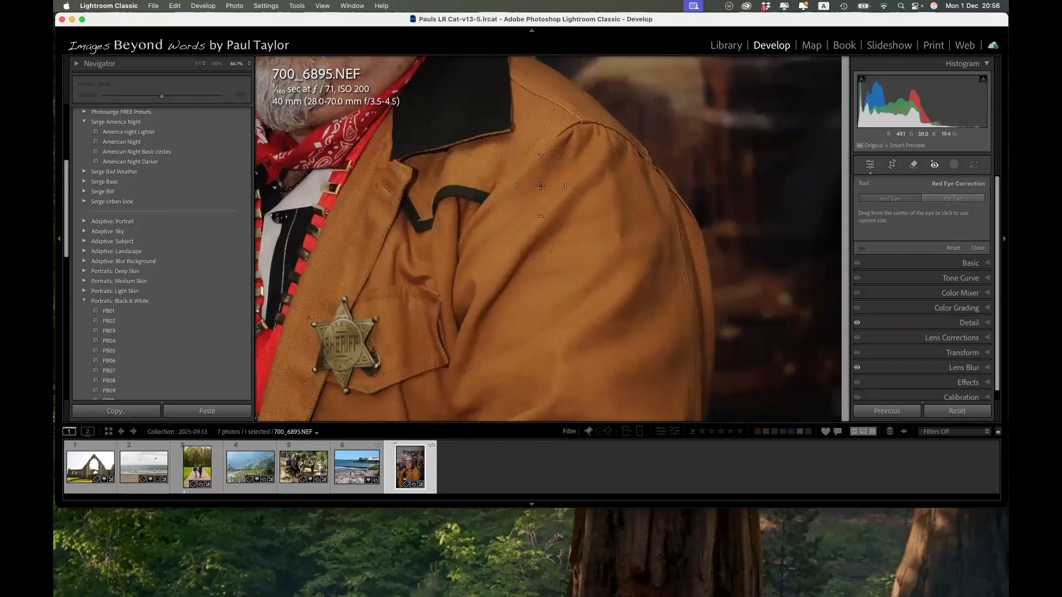
scroll(495, 159, "down", 3)
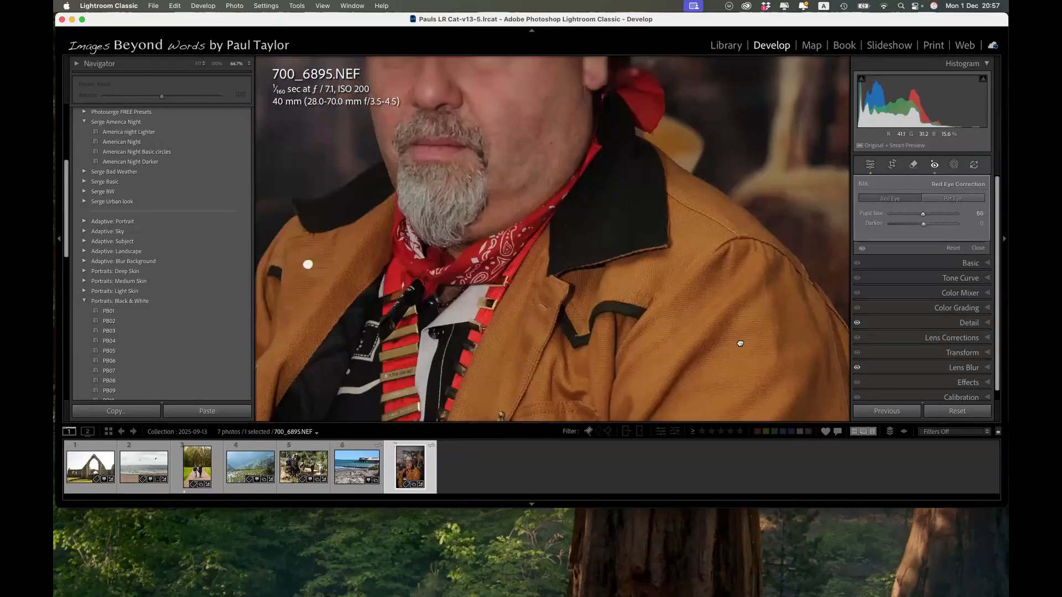
left_click_drag(740, 343, 780, 444)
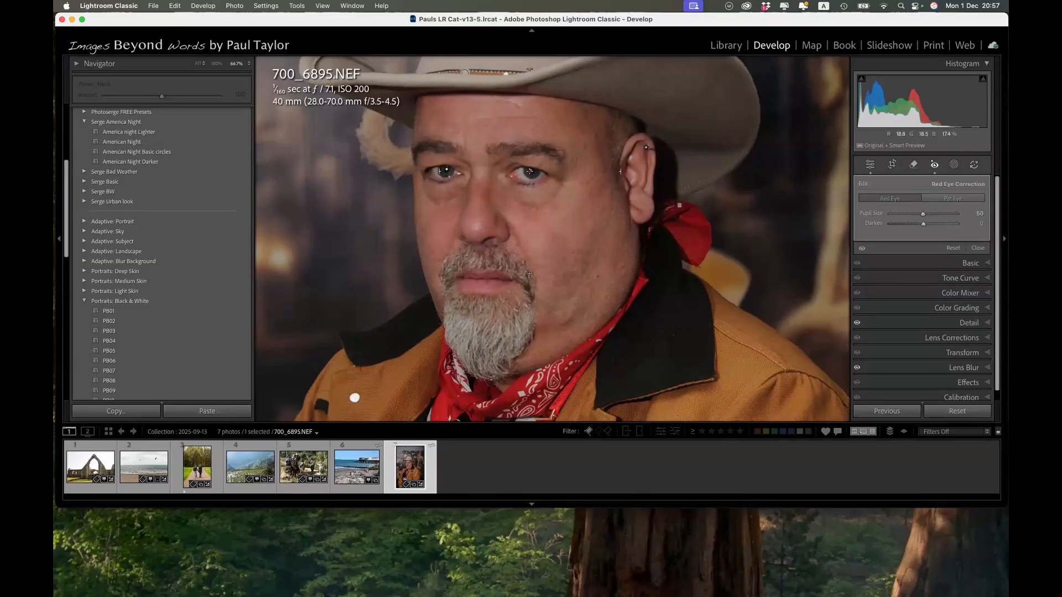
Apply red eye corrections around the man's eye beside his ear, a small spot on his beard, and his mouth.
left_click_drag(531, 172, 552, 199)
left_click(443, 325)
left_click(494, 283)
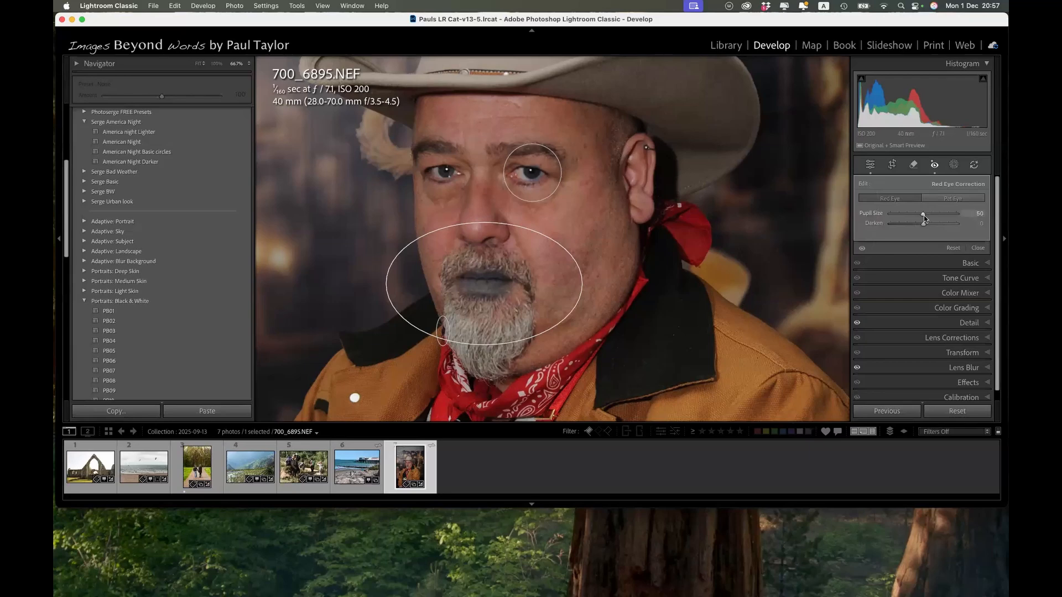
Try a smaller Pupil Size on the mouth correction and undo the last red eye changes.
mouse_move(923, 215)
left_mouse_down()
mouse_move(887, 229)
mouse_move(919, 215)
left_mouse_up()
key("super+z")
key("super+z")
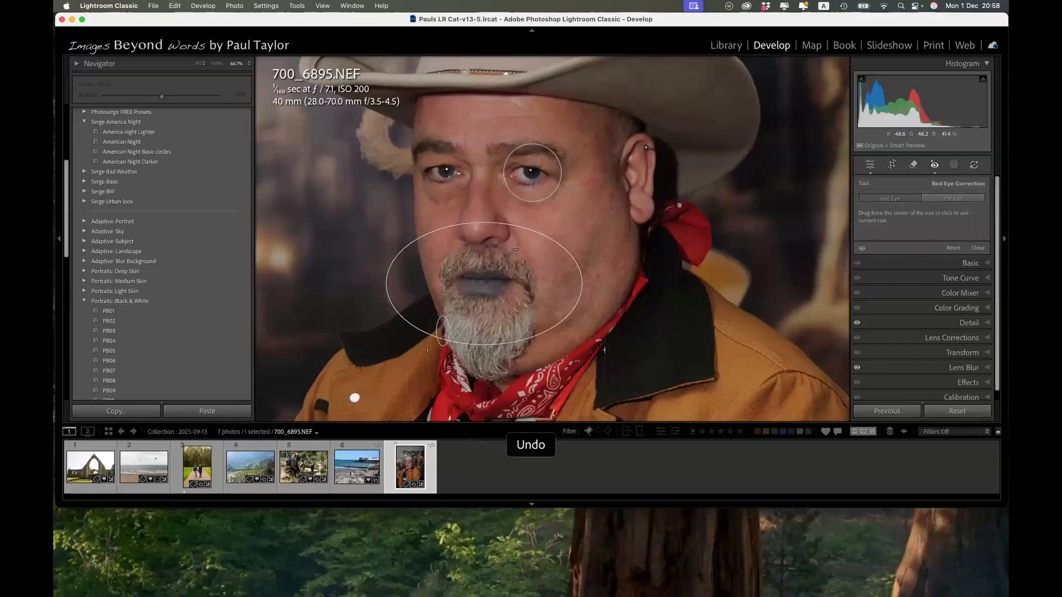